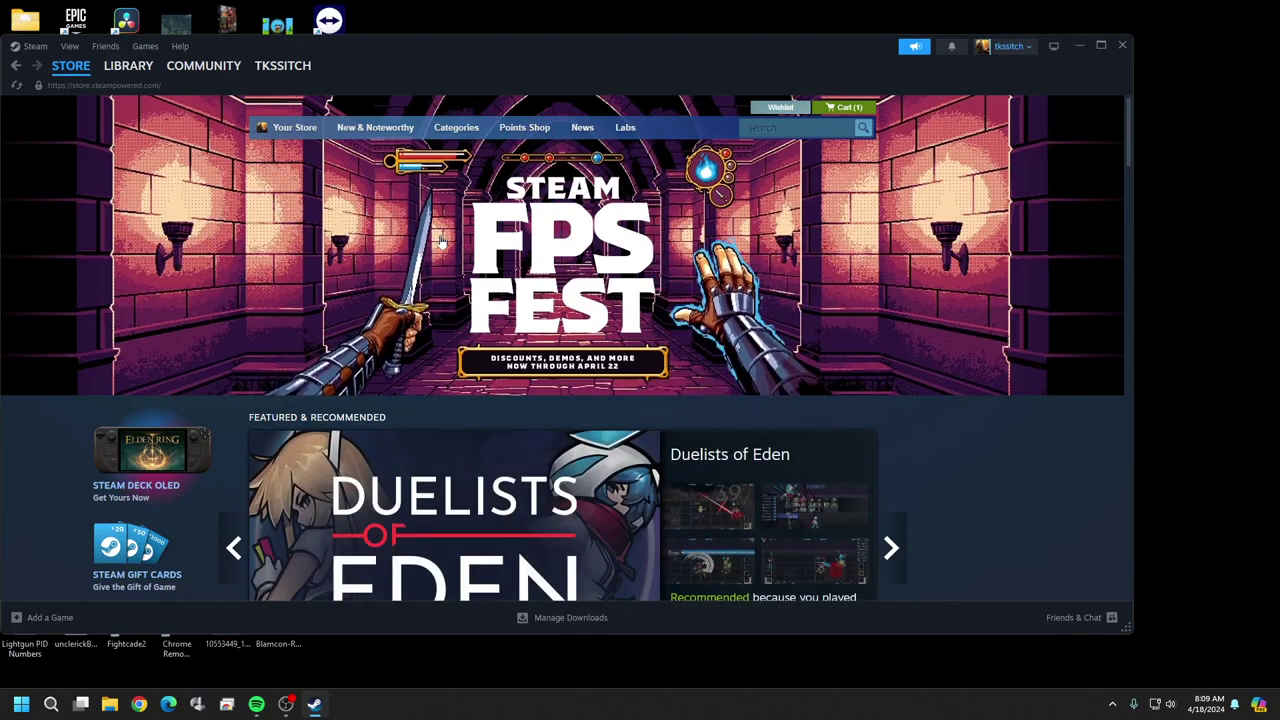
{"action": "key", "text": "XF86AudioRaiseVolume"}
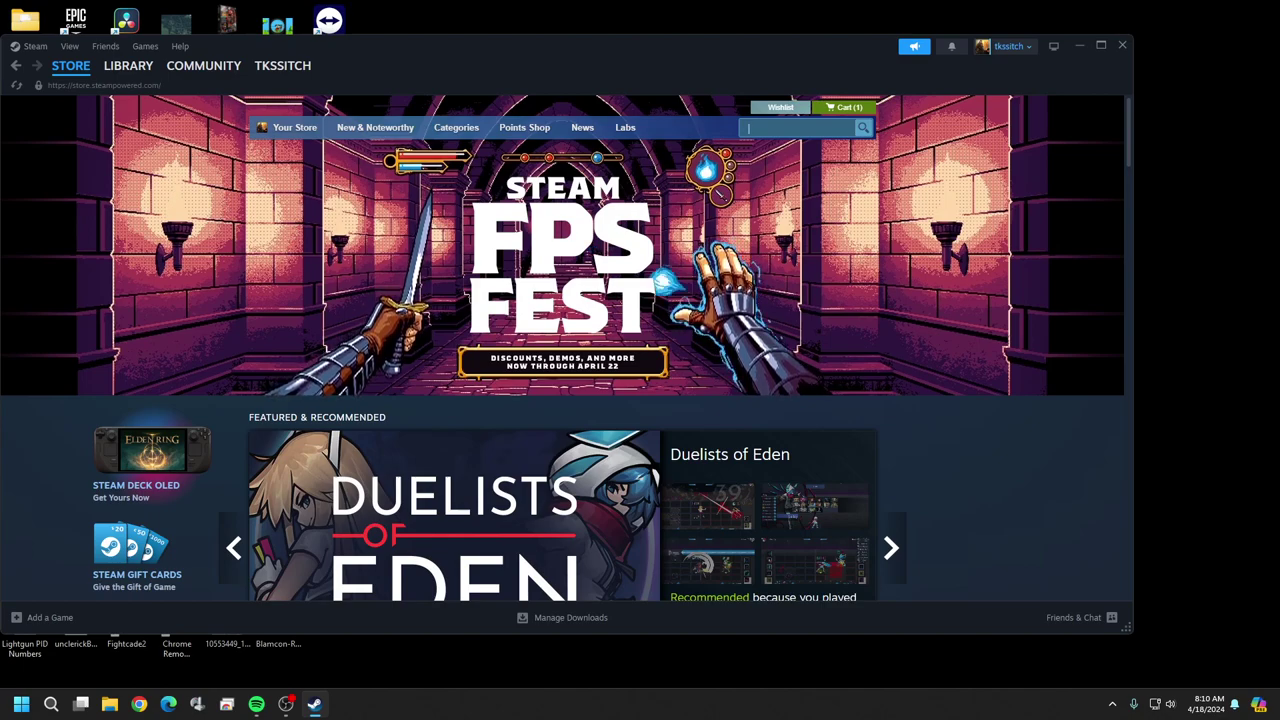
Step: Search the Steam store for "shooting gallery" and open the Blamcon Shooting Gallery store page
{"action": "type", "text": "shoo"}
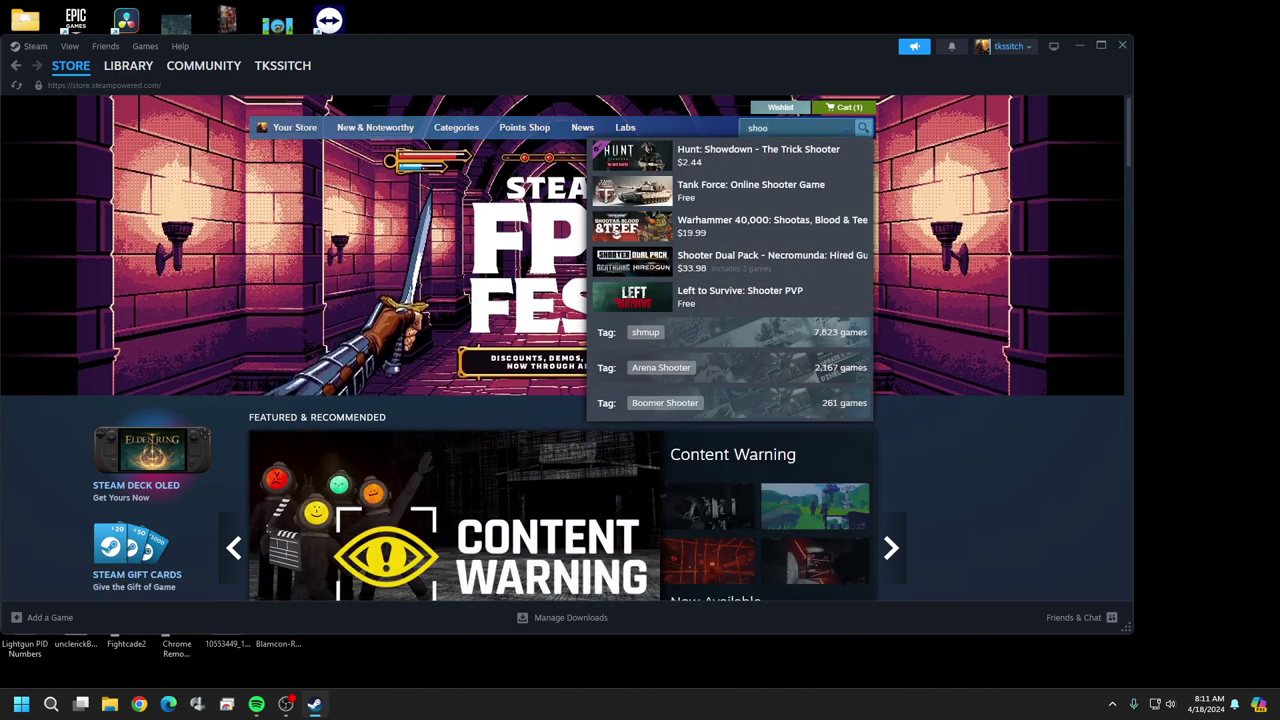
{"action": "type", "text": "tibg g"}
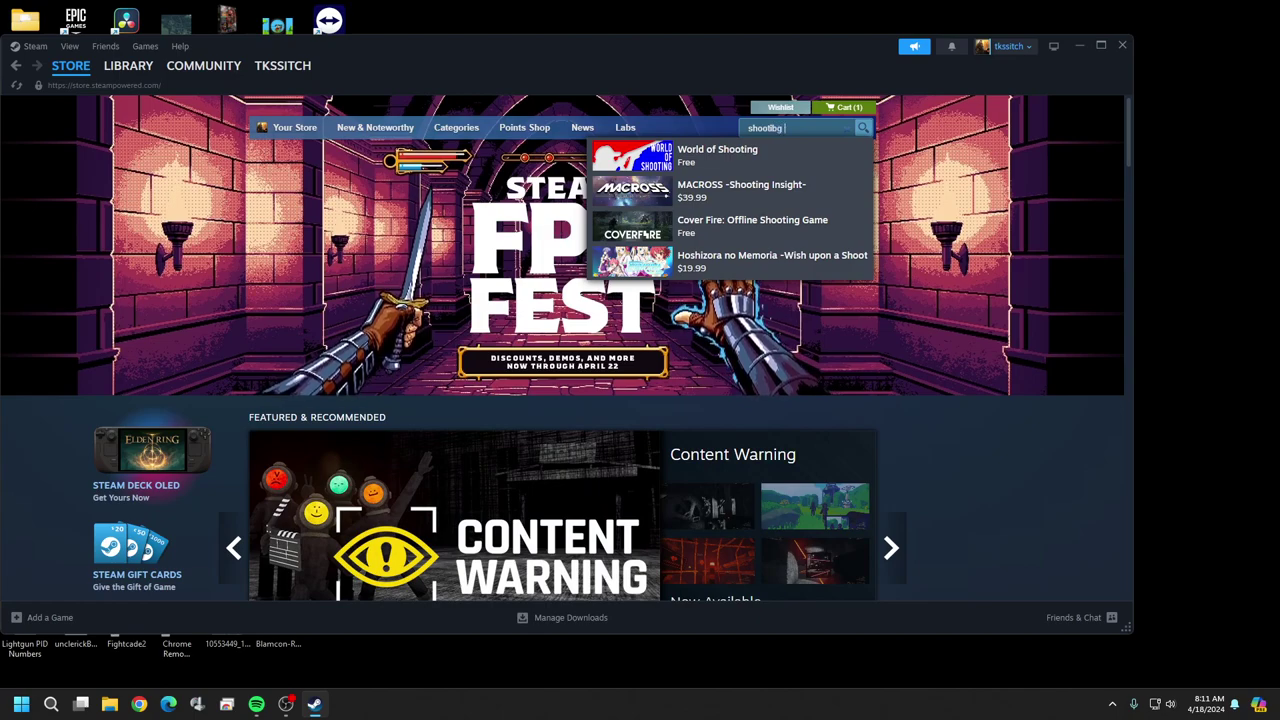
{"action": "type", "text": "all"}
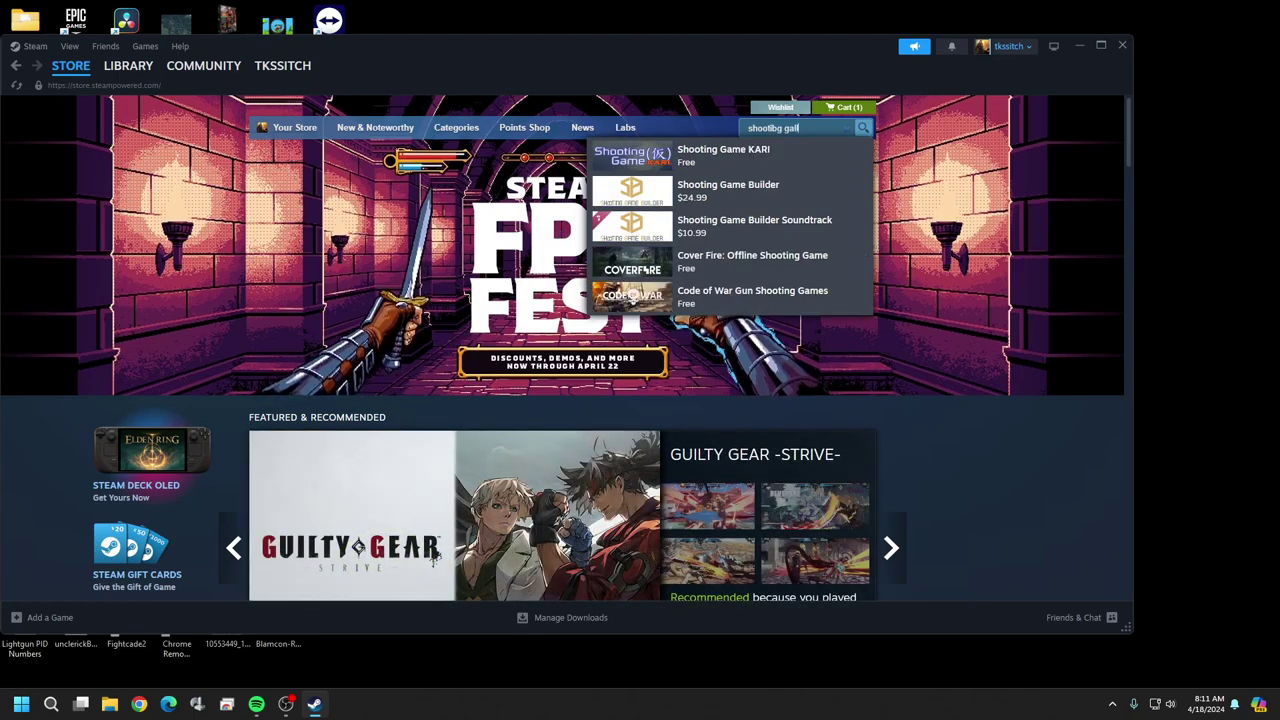
{"action": "type", "text": "ery"}
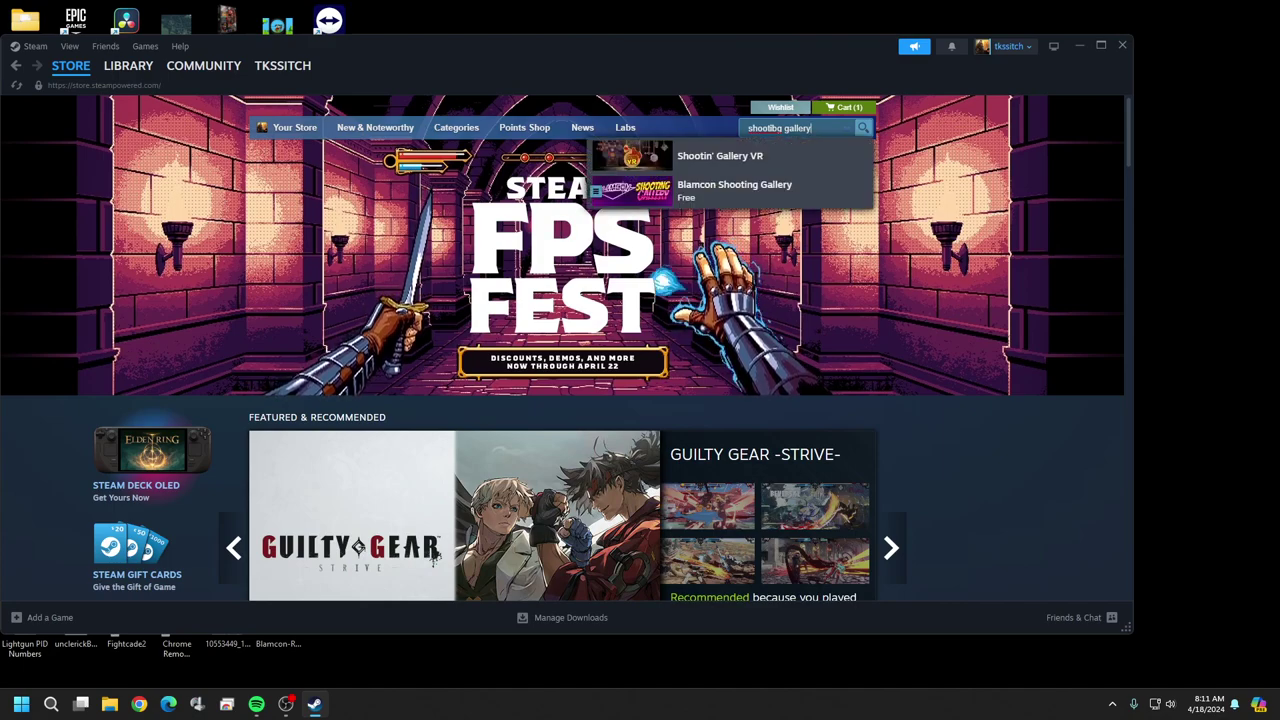
{"action": "left_click", "coordinate": [754, 190]}
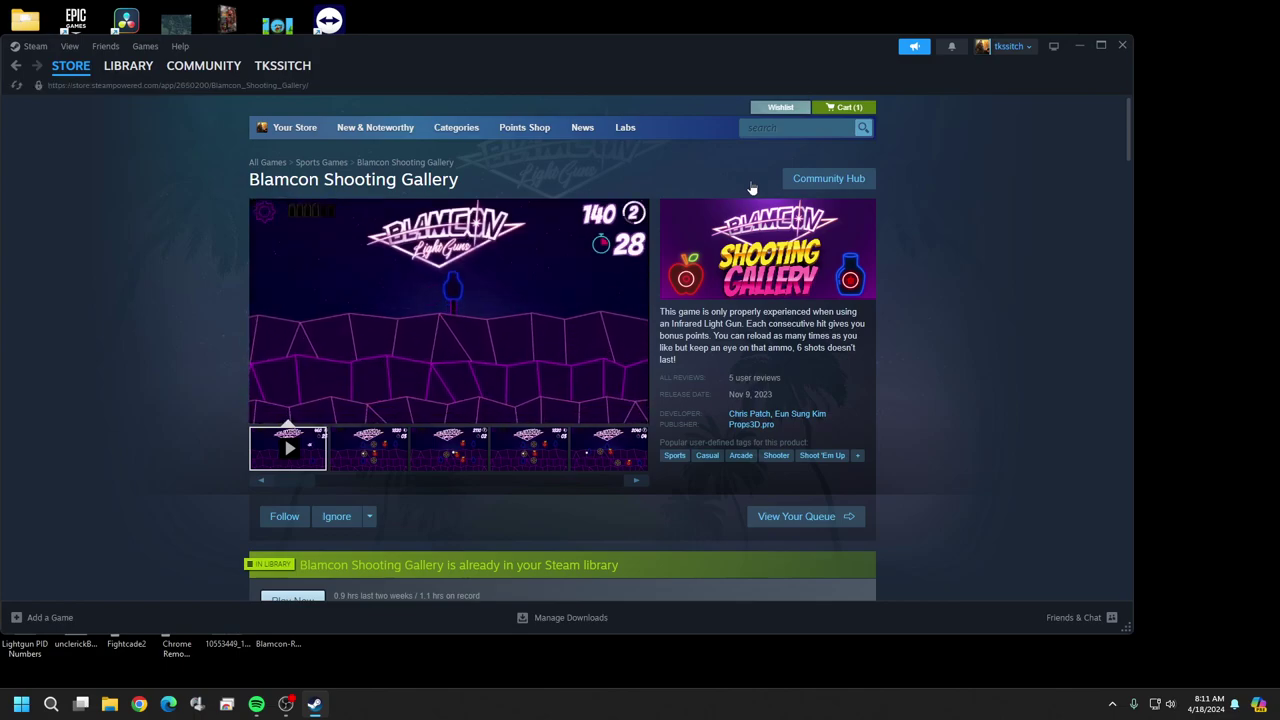
Step: Look through the Blamcon Shooting Gallery store page, including its description, review area and Early Access details
{"action": "mouse_move", "coordinate": [625, 322]}
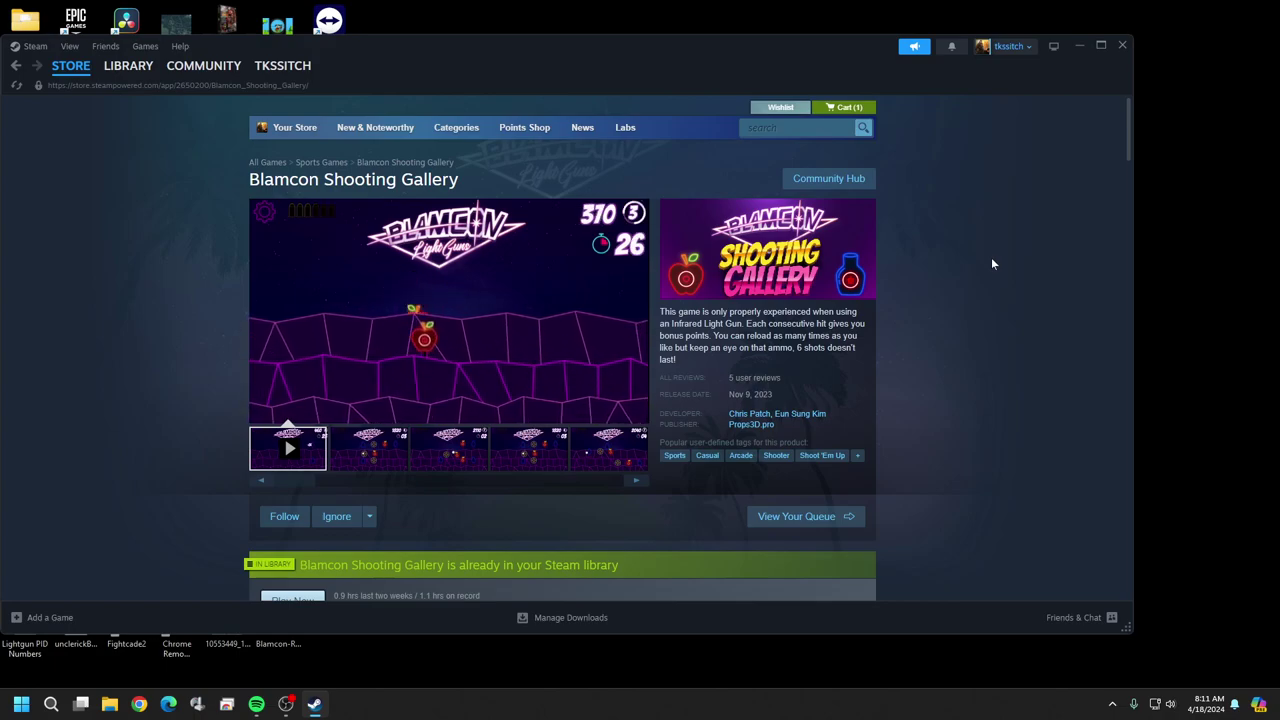
{"action": "scroll", "coordinate": [992, 264], "scroll_direction": "down", "scroll_amount": 2}
{"action": "scroll", "coordinate": [992, 264], "scroll_direction": "down", "scroll_amount": 1}
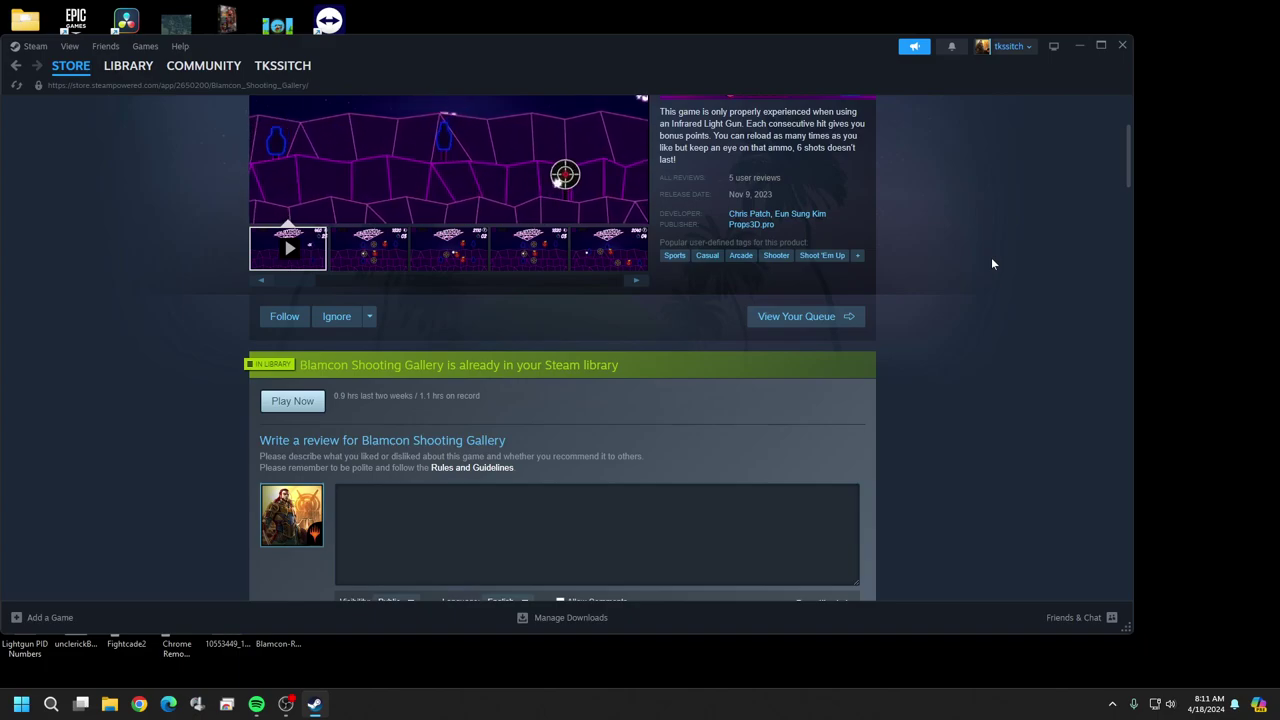
{"action": "scroll", "coordinate": [992, 264], "scroll_direction": "up", "scroll_amount": 1}
{"action": "scroll", "coordinate": [992, 263], "scroll_direction": "up", "scroll_amount": 1}
{"action": "scroll", "coordinate": [992, 263], "scroll_direction": "down", "scroll_amount": 3}
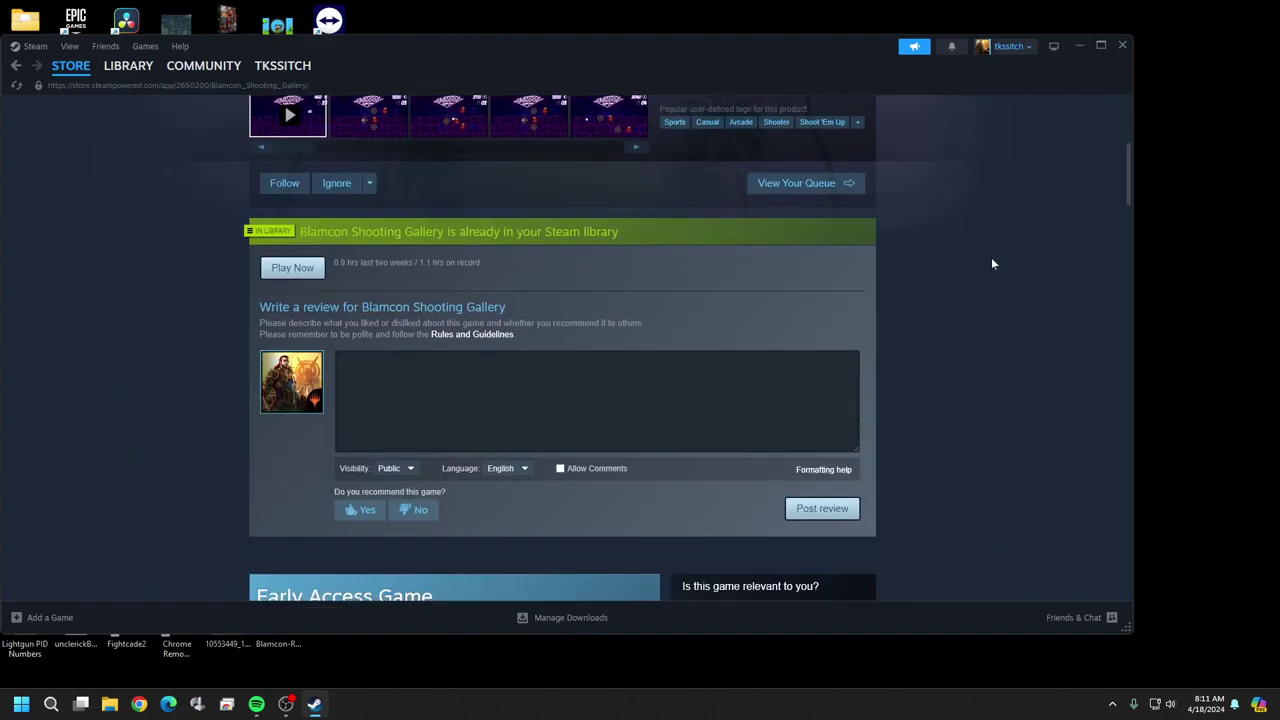
{"action": "scroll", "coordinate": [992, 264], "scroll_direction": "up", "scroll_amount": 3}
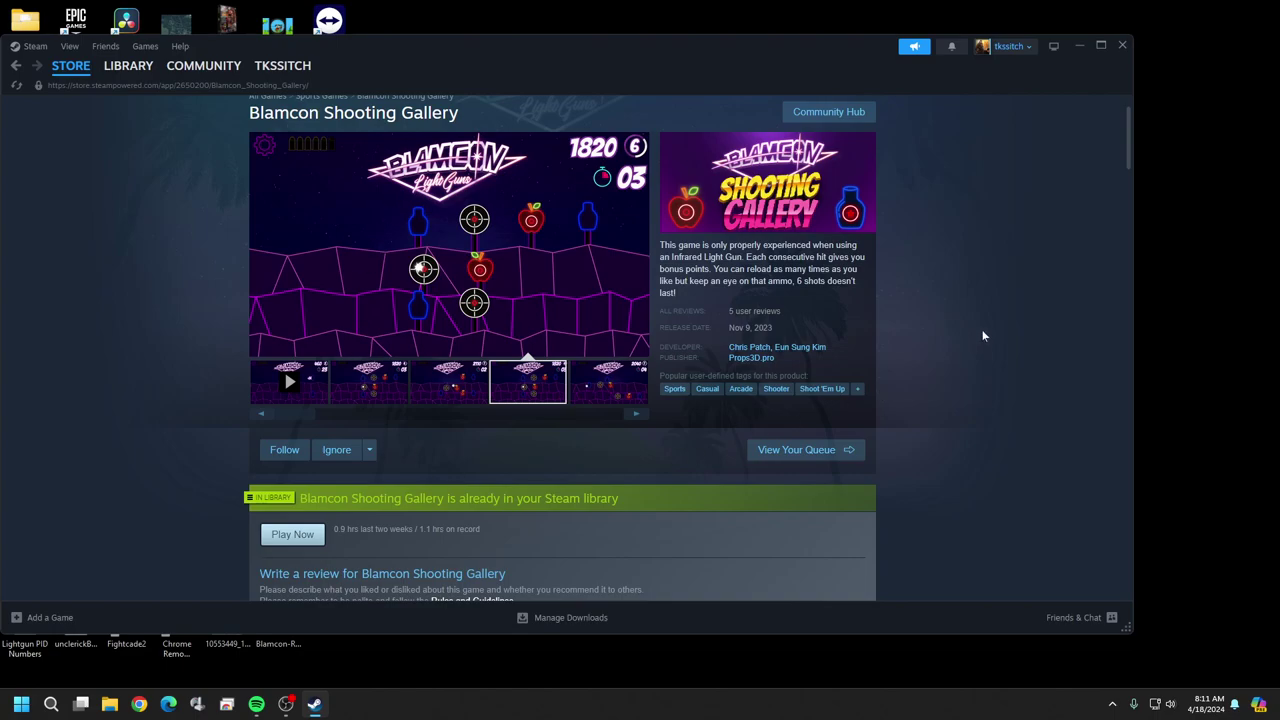
{"action": "scroll", "coordinate": [983, 336], "scroll_direction": "down", "scroll_amount": 2}
{"action": "scroll", "coordinate": [983, 336], "scroll_direction": "down", "scroll_amount": 5}
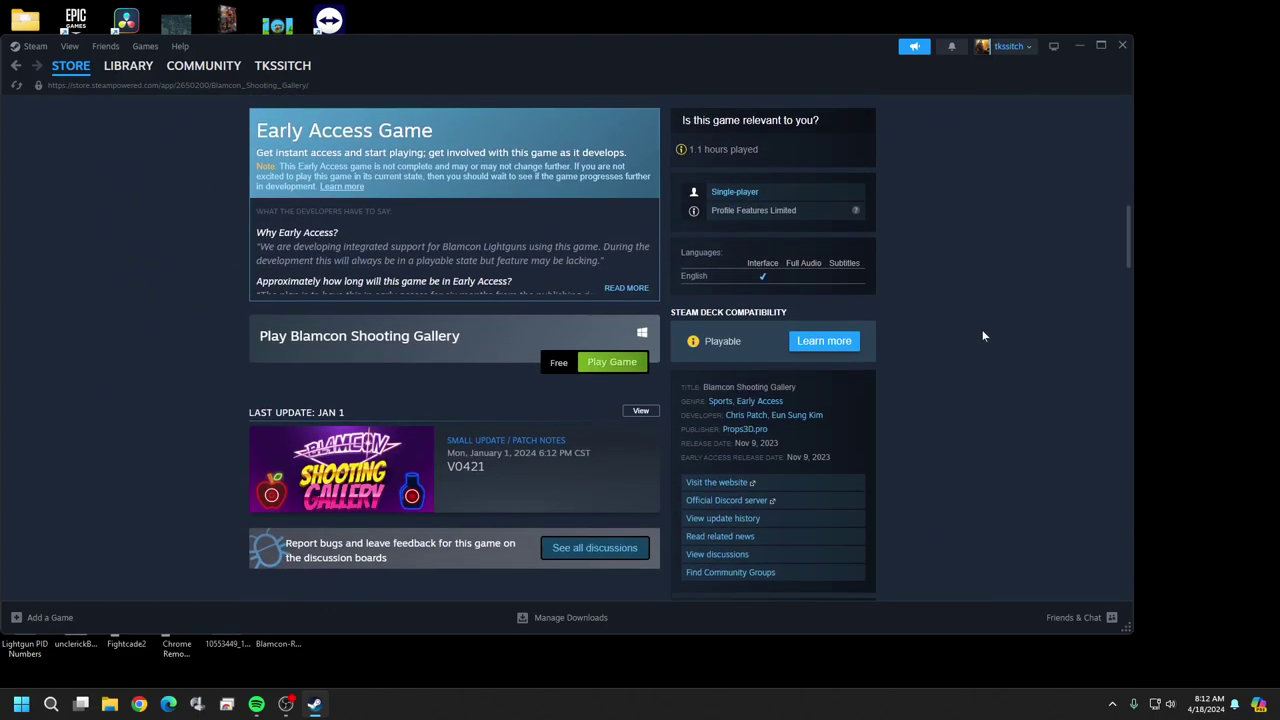
{"action": "scroll", "coordinate": [983, 336], "scroll_direction": "up", "scroll_amount": 4}
{"action": "scroll", "coordinate": [983, 336], "scroll_direction": "down", "scroll_amount": 2}
{"action": "scroll", "coordinate": [625, 338], "scroll_direction": "up", "scroll_amount": 3}
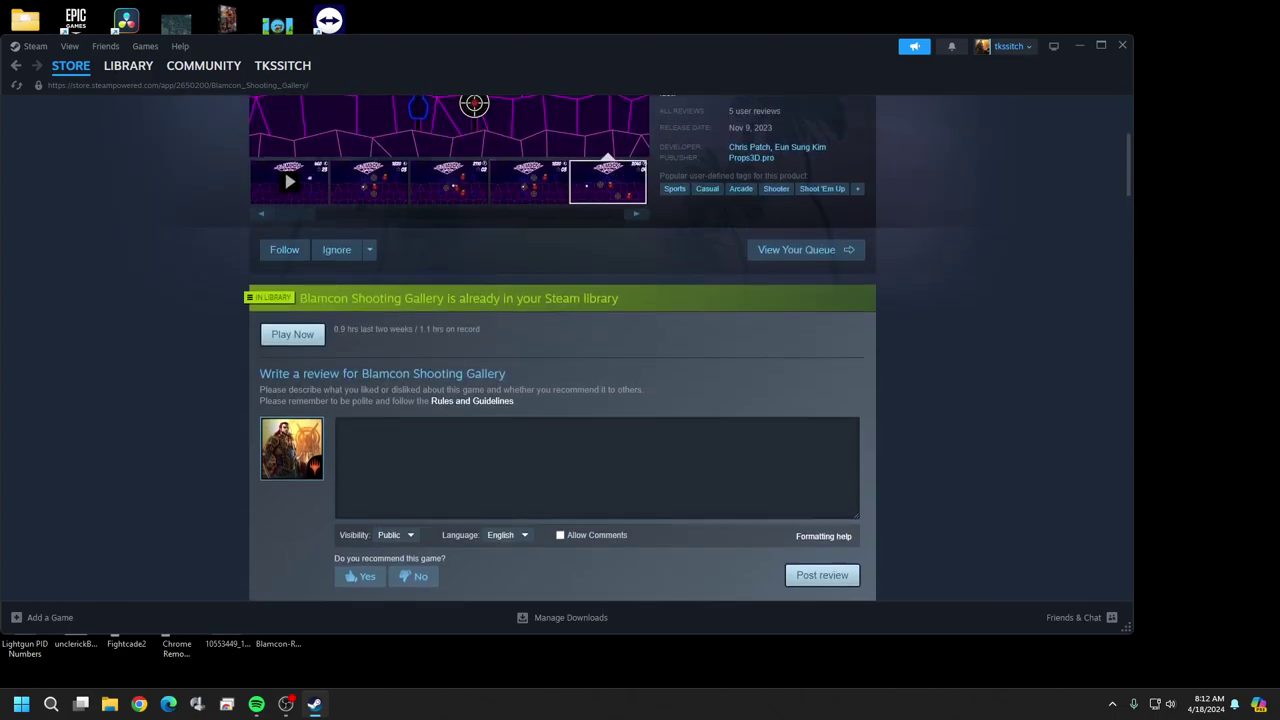
{"action": "scroll", "coordinate": [657, 334], "scroll_direction": "up", "scroll_amount": 3}
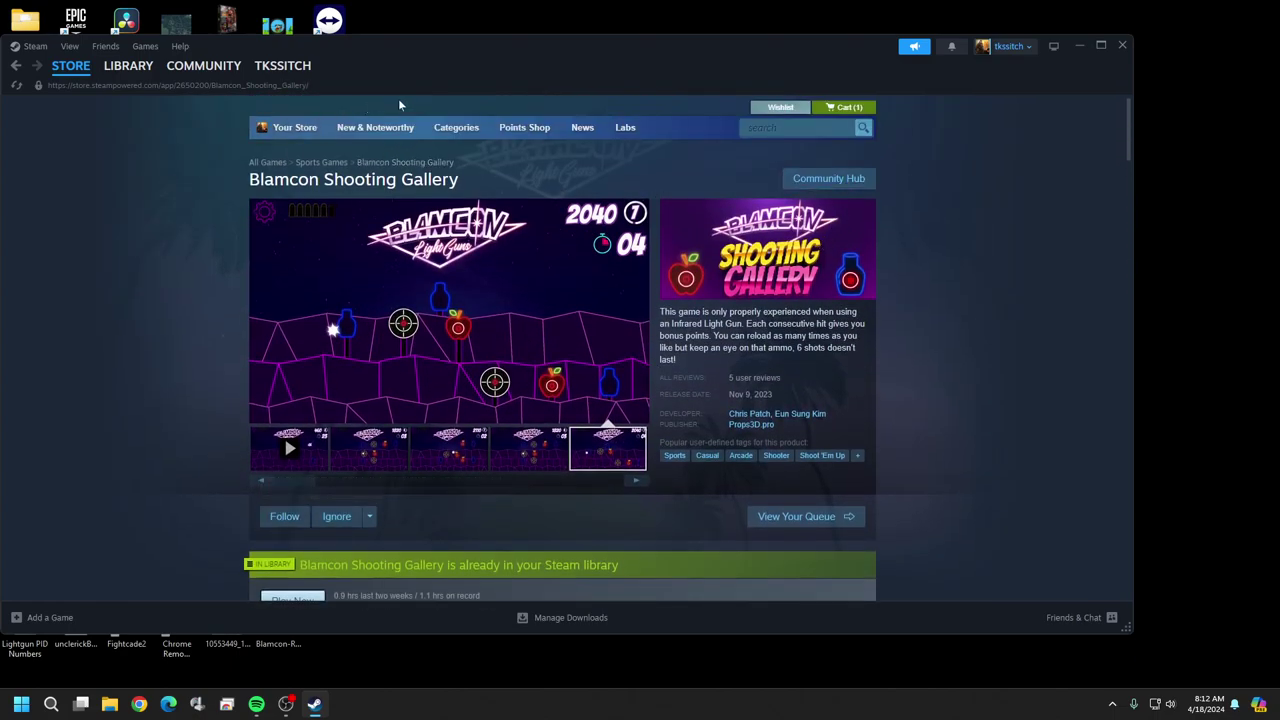
Step: Open the Blamcon Shooting Gallery page in the Steam game library
{"action": "left_click", "coordinate": [120, 68]}
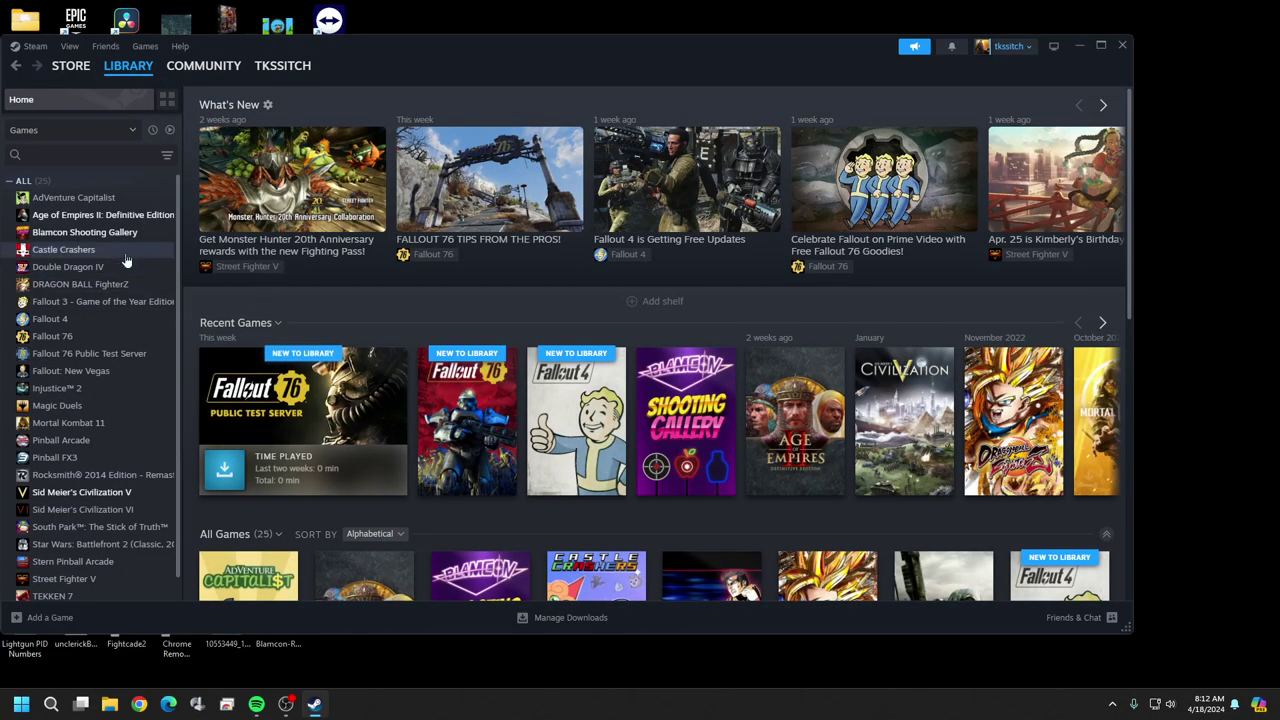
{"action": "scroll", "coordinate": [95, 400], "scroll_direction": "down", "scroll_amount": 1}
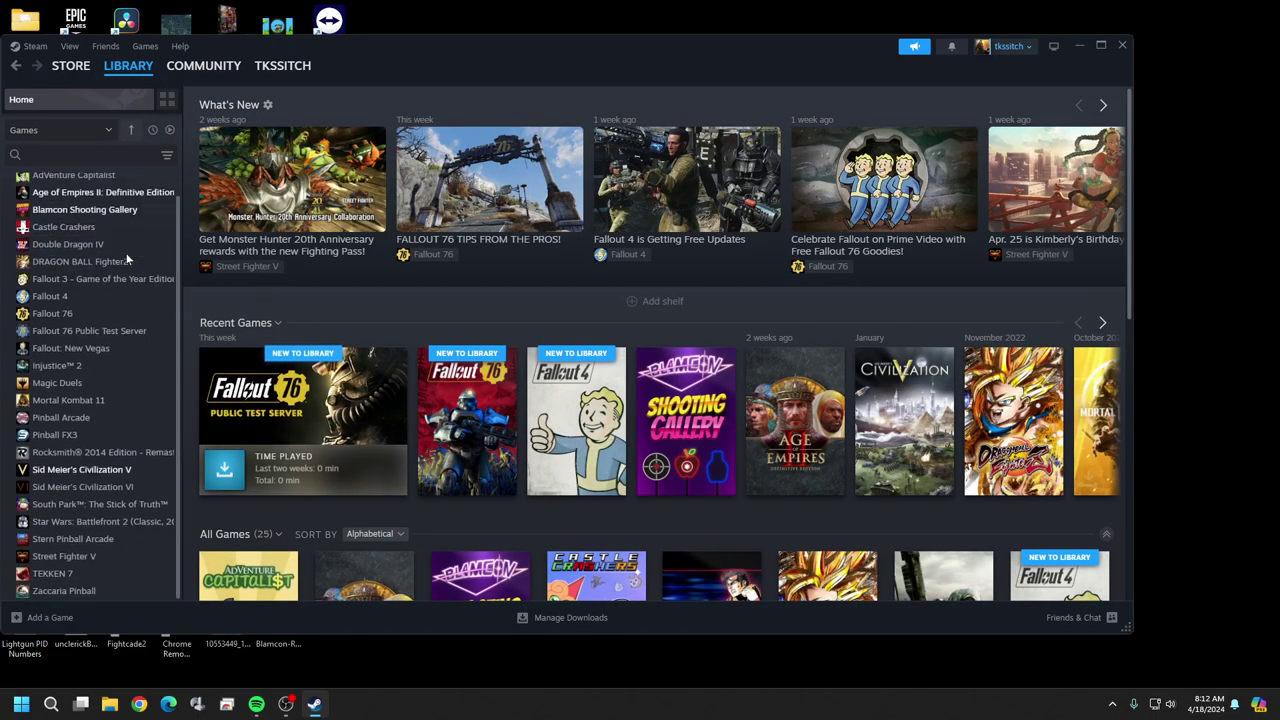
{"action": "left_click", "coordinate": [86, 213]}
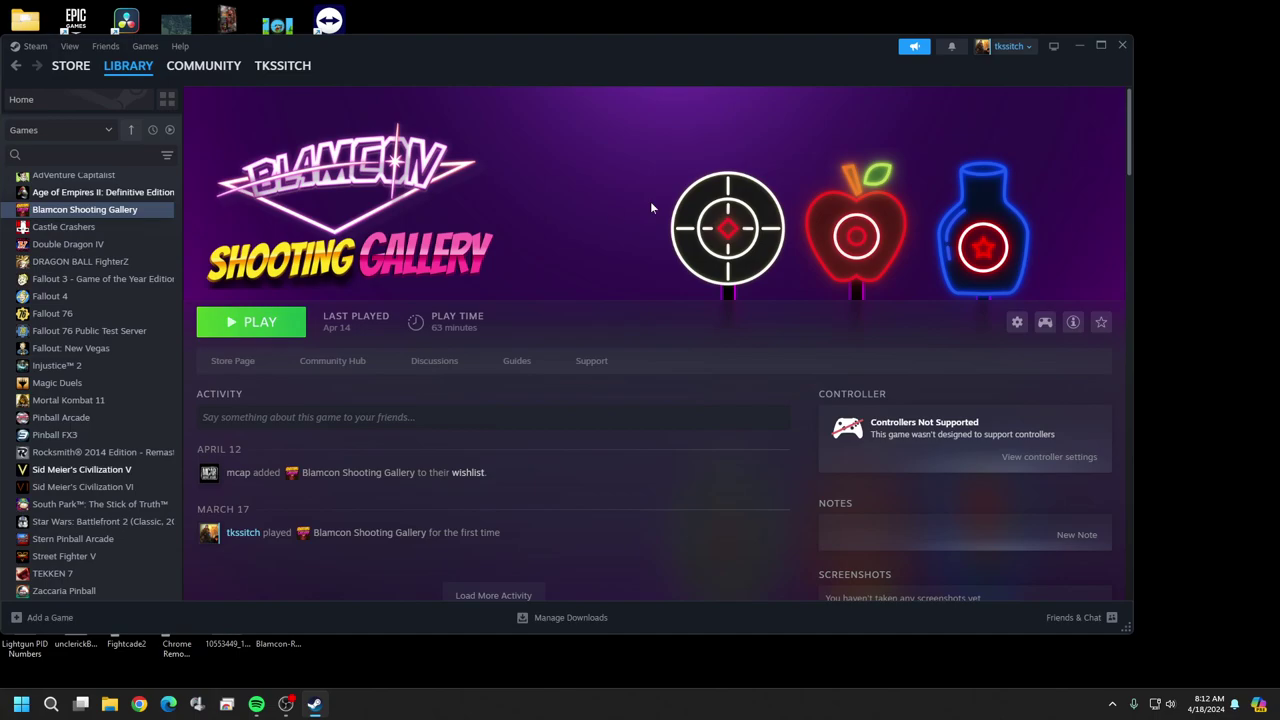
Step: Minimize Steam, switch to Microsoft Edge and search the web for "reshade uninstall"
{"action": "left_click", "coordinate": [1077, 49]}
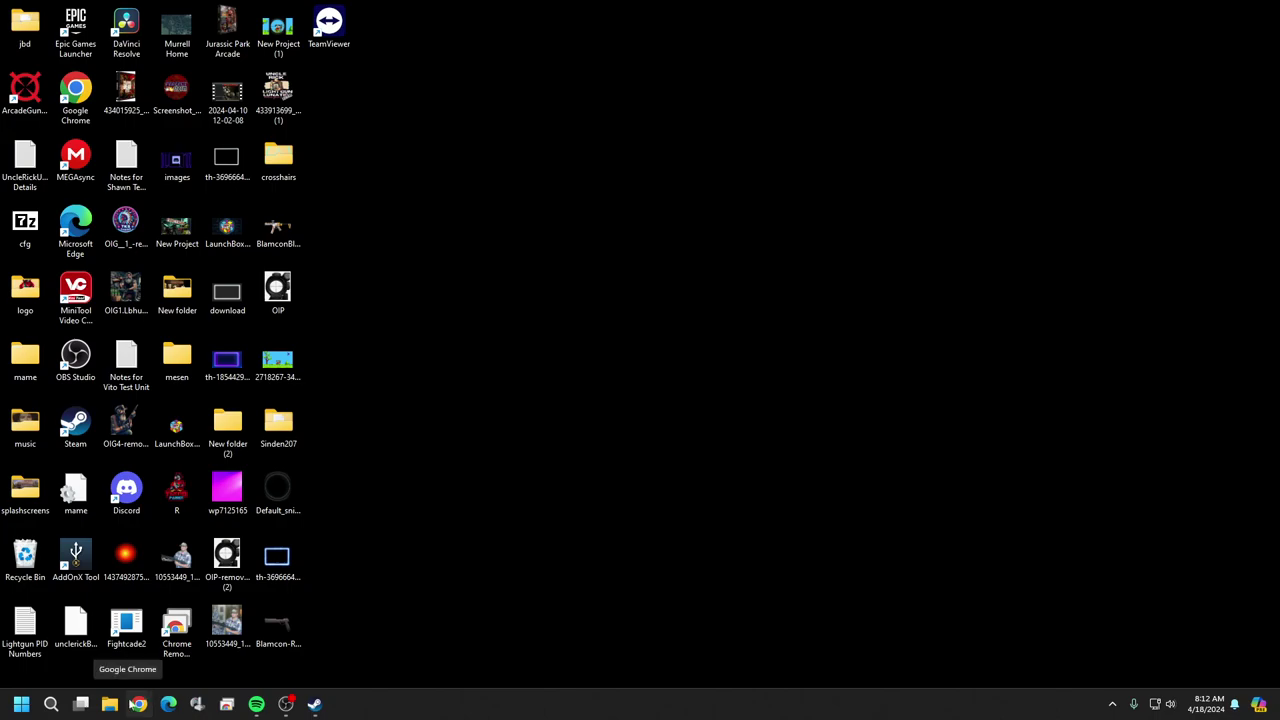
{"action": "left_click", "coordinate": [168, 704]}
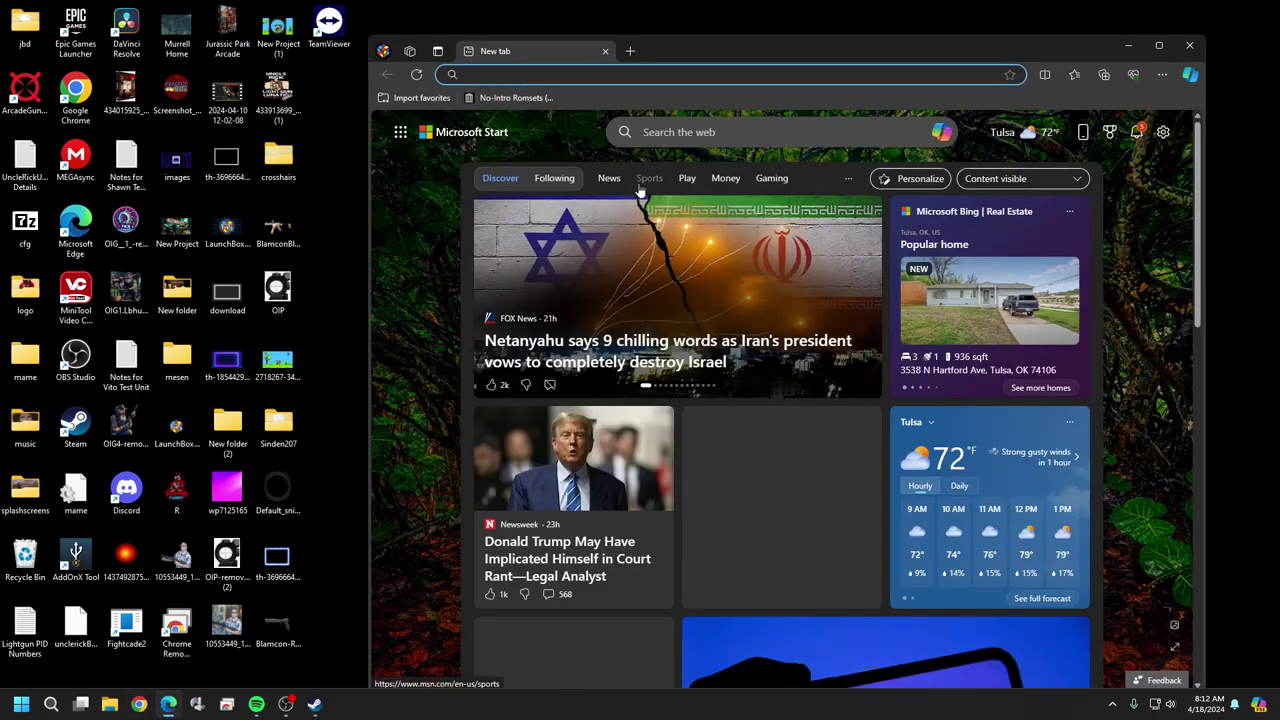
{"action": "type", "text": "re"}
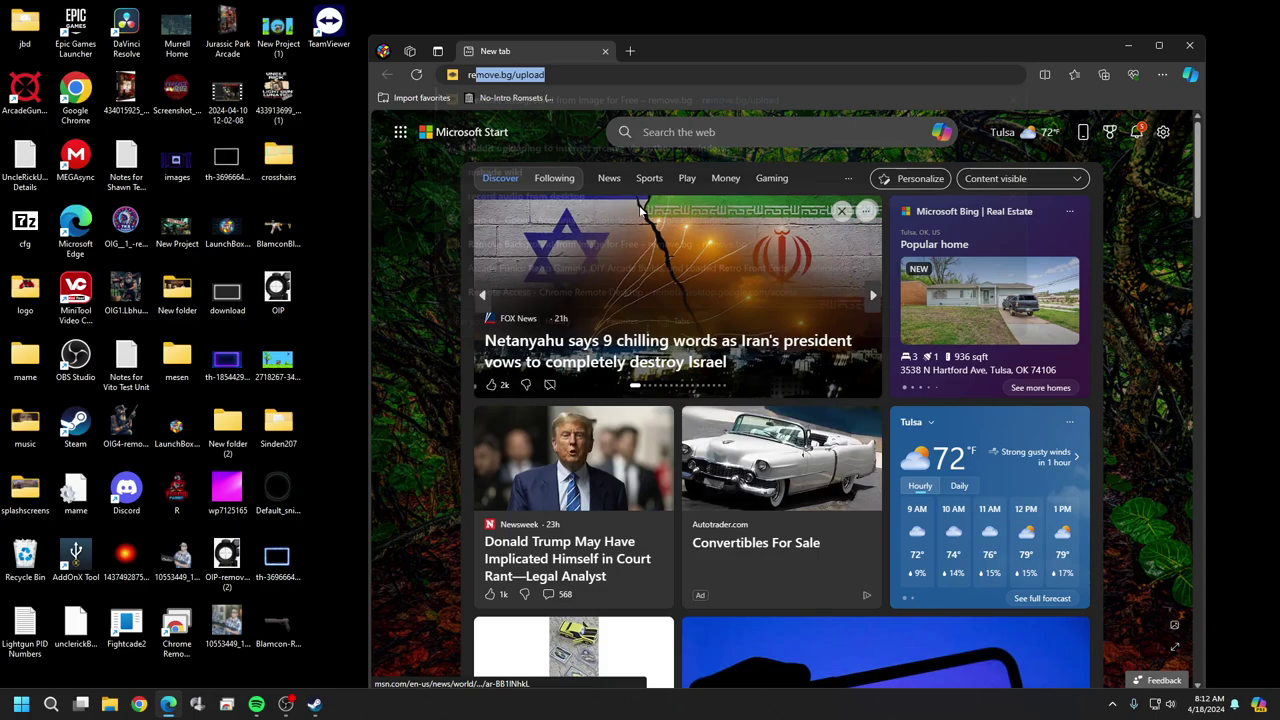
{"action": "type", "text": "sd"}
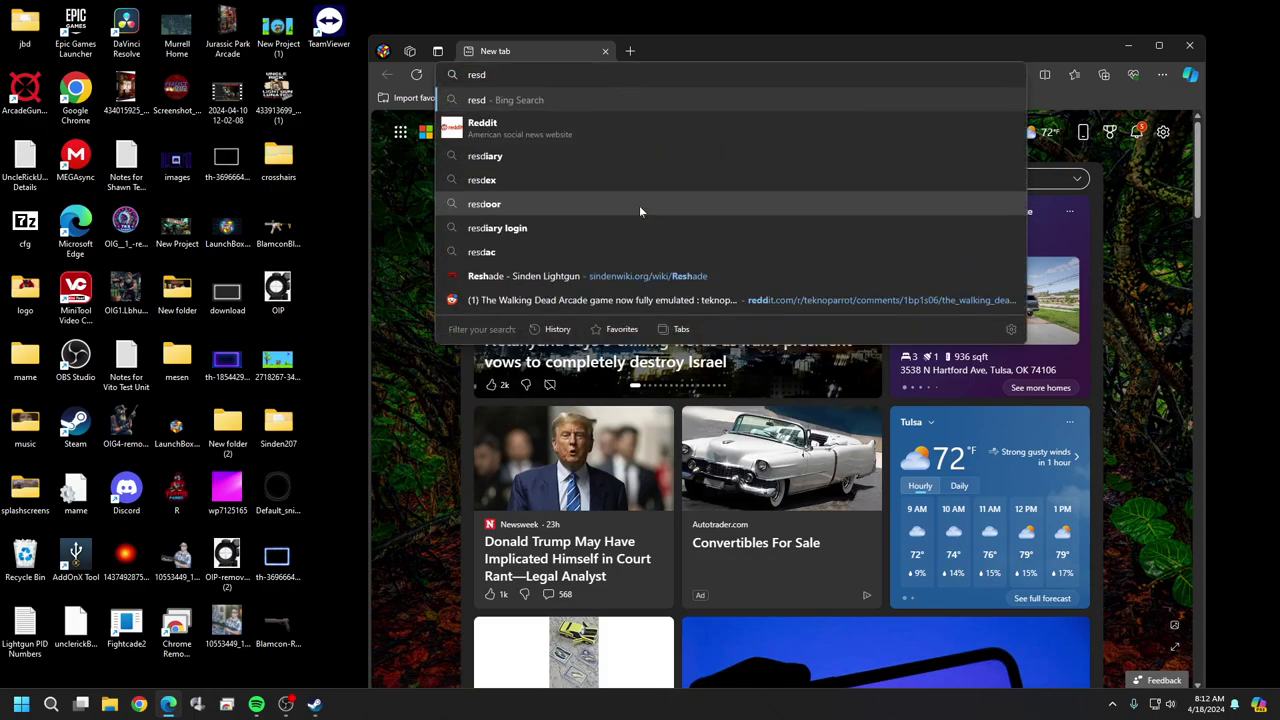
{"action": "type", "text": "a"}
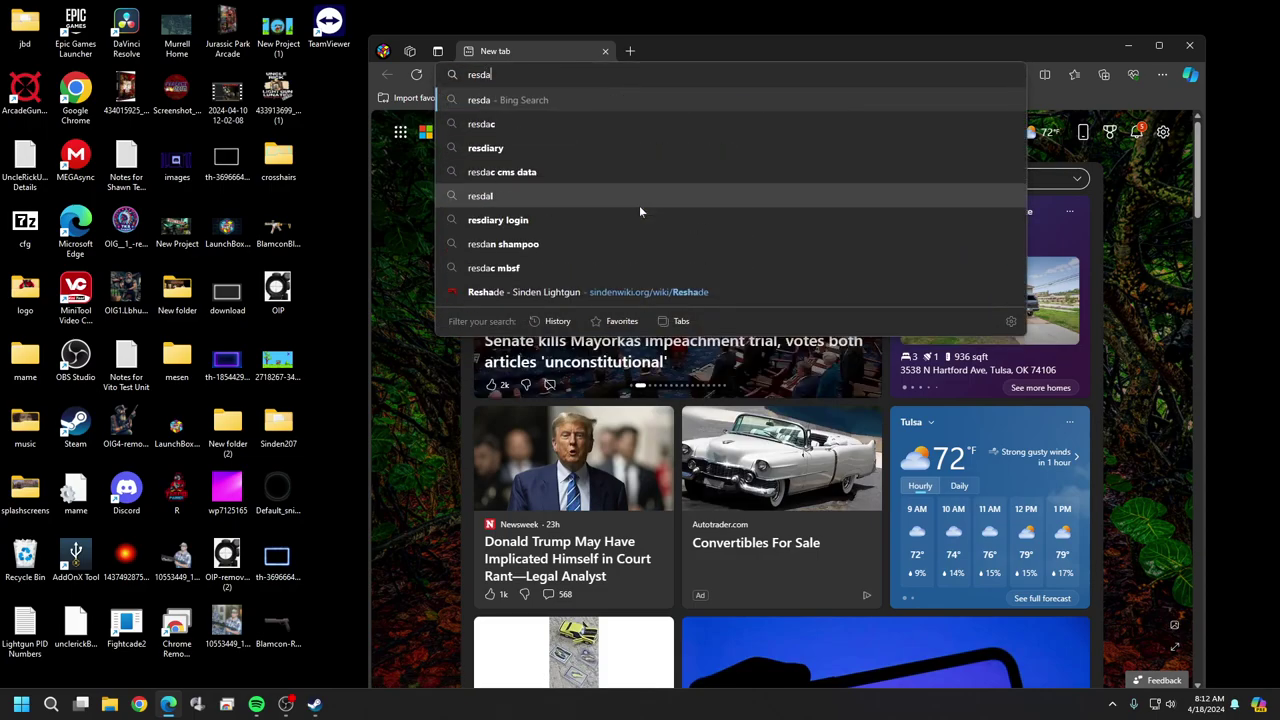
{"action": "key", "text": "BackSpace"}
{"action": "key", "text": "BackSpace"}
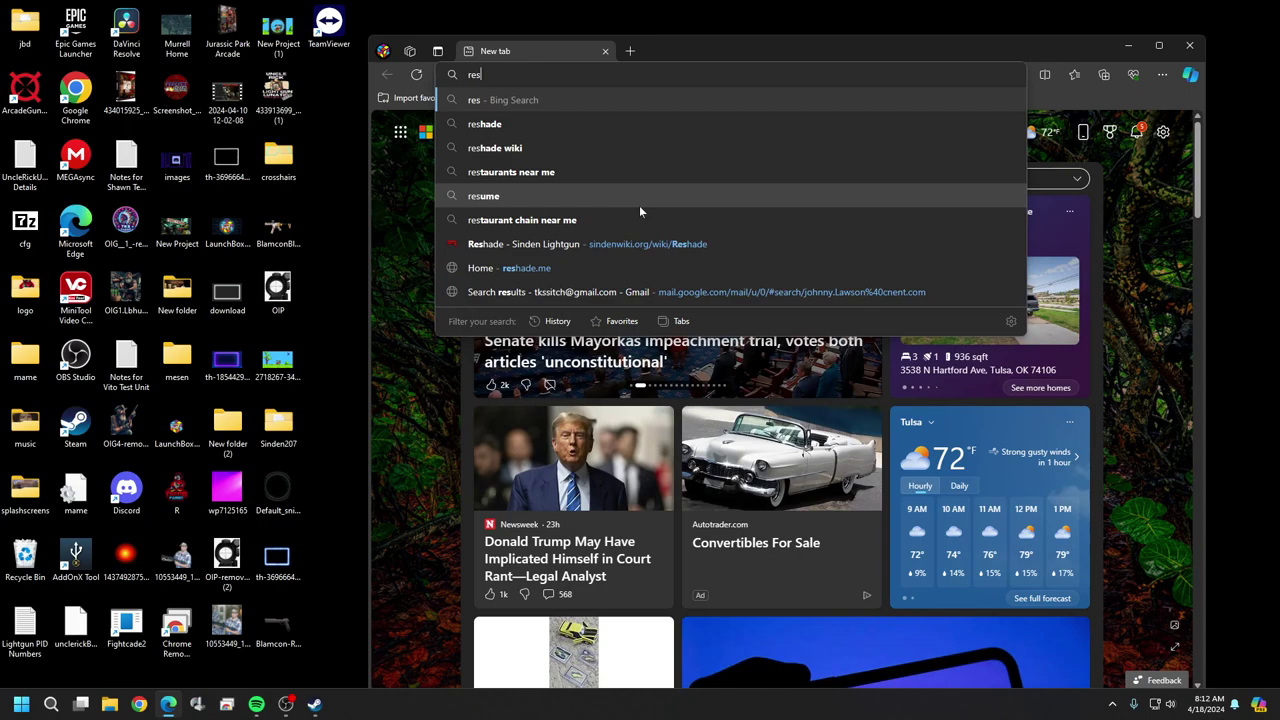
{"action": "type", "text": "hade"}
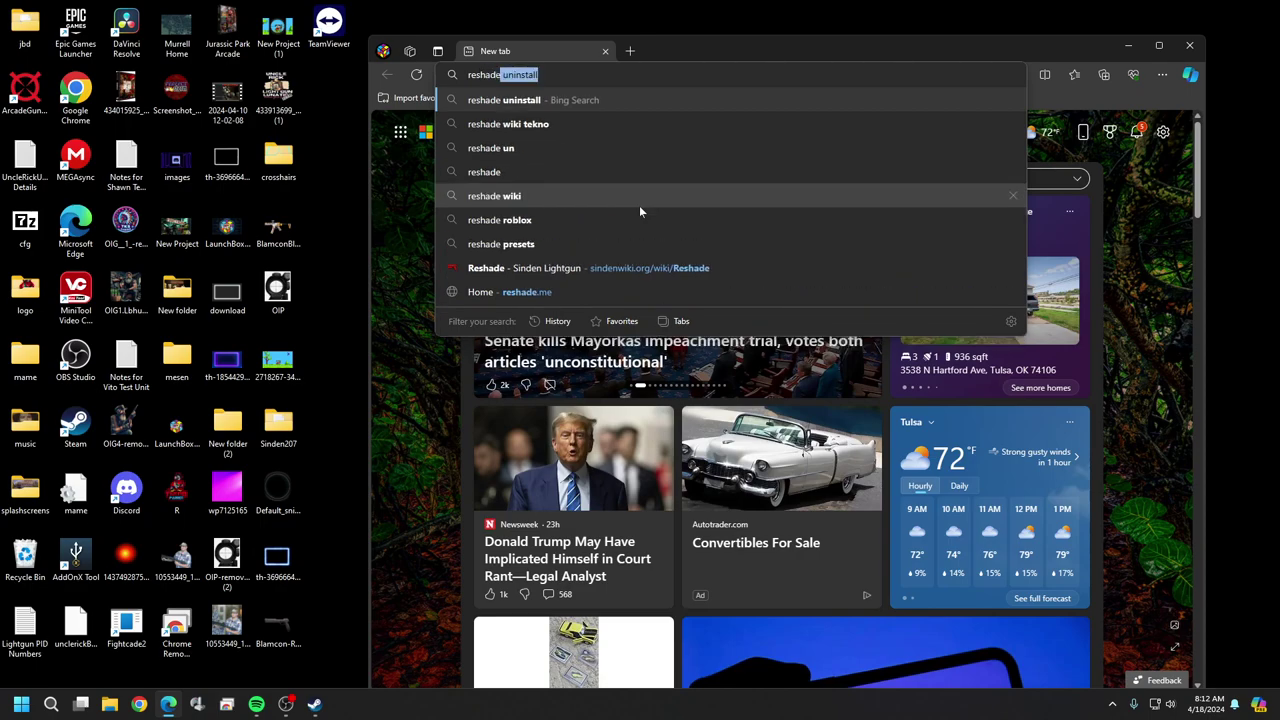
{"action": "key", "text": "Return"}
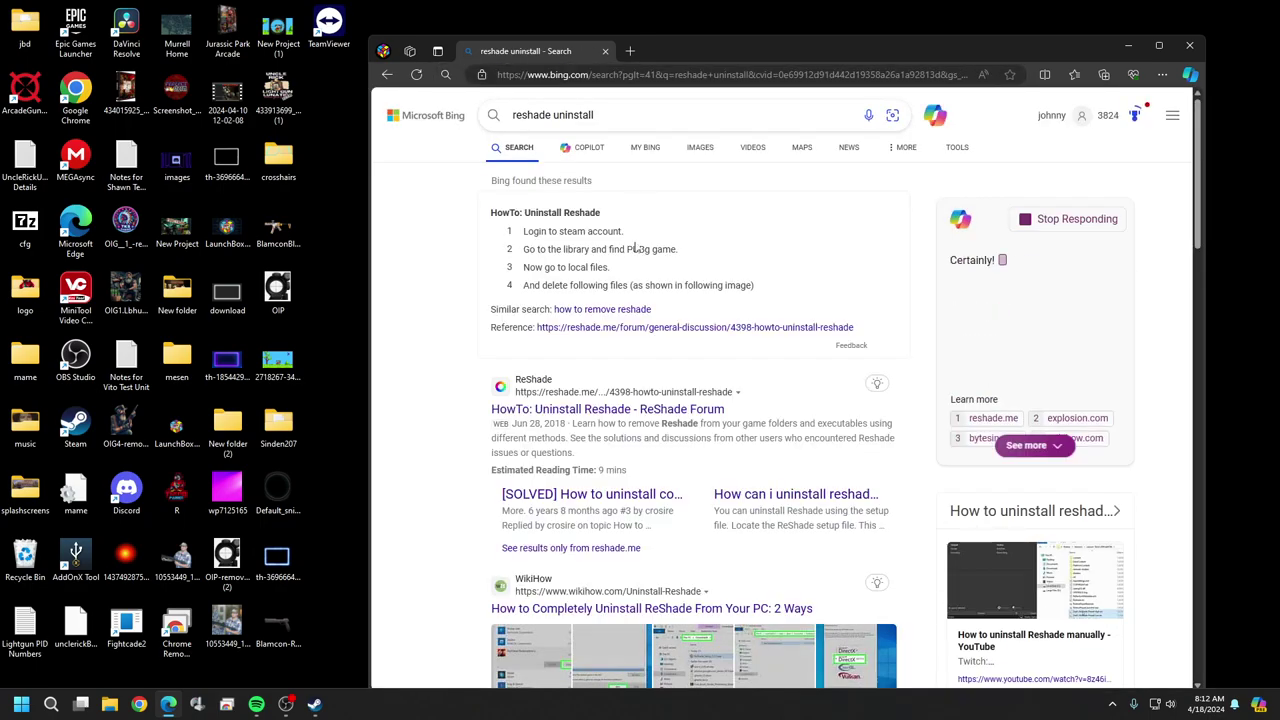
Step: Open the reshade.me forum result about uninstalling completely and go from there to the ReShade home page
{"action": "scroll", "coordinate": [587, 296], "scroll_direction": "down", "scroll_amount": 5}
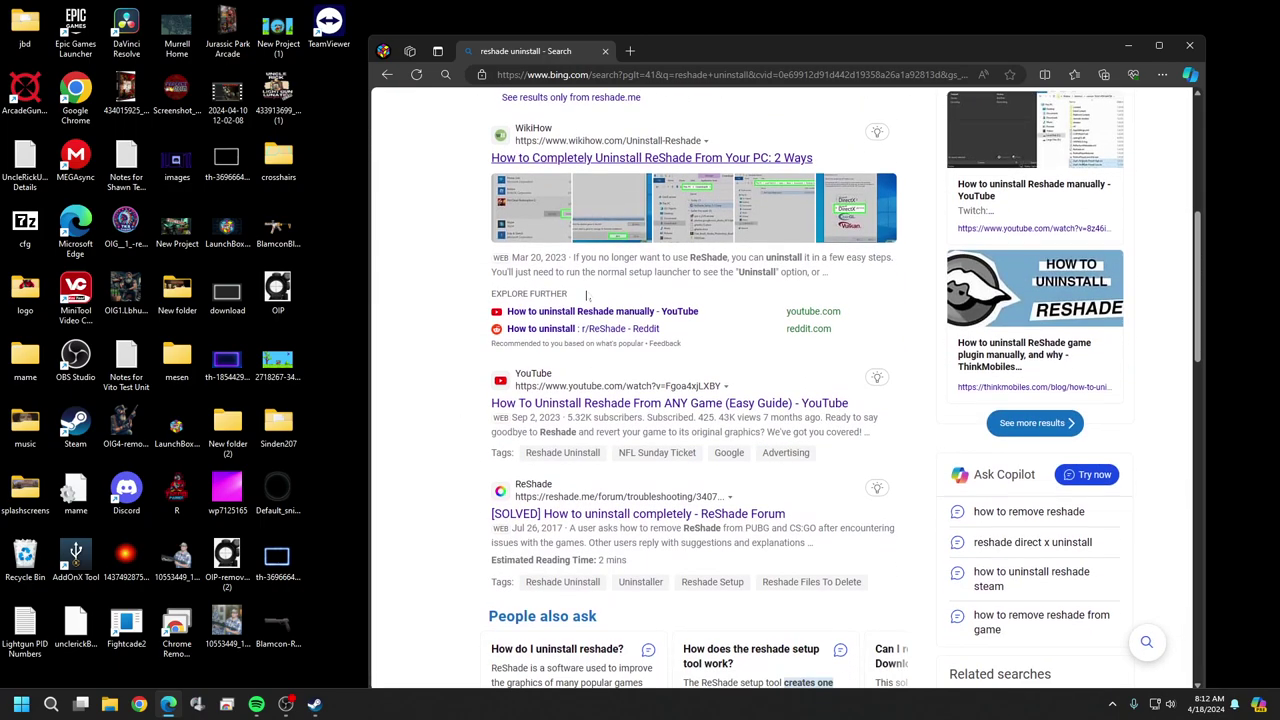
{"action": "scroll", "coordinate": [587, 296], "scroll_direction": "down", "scroll_amount": 1}
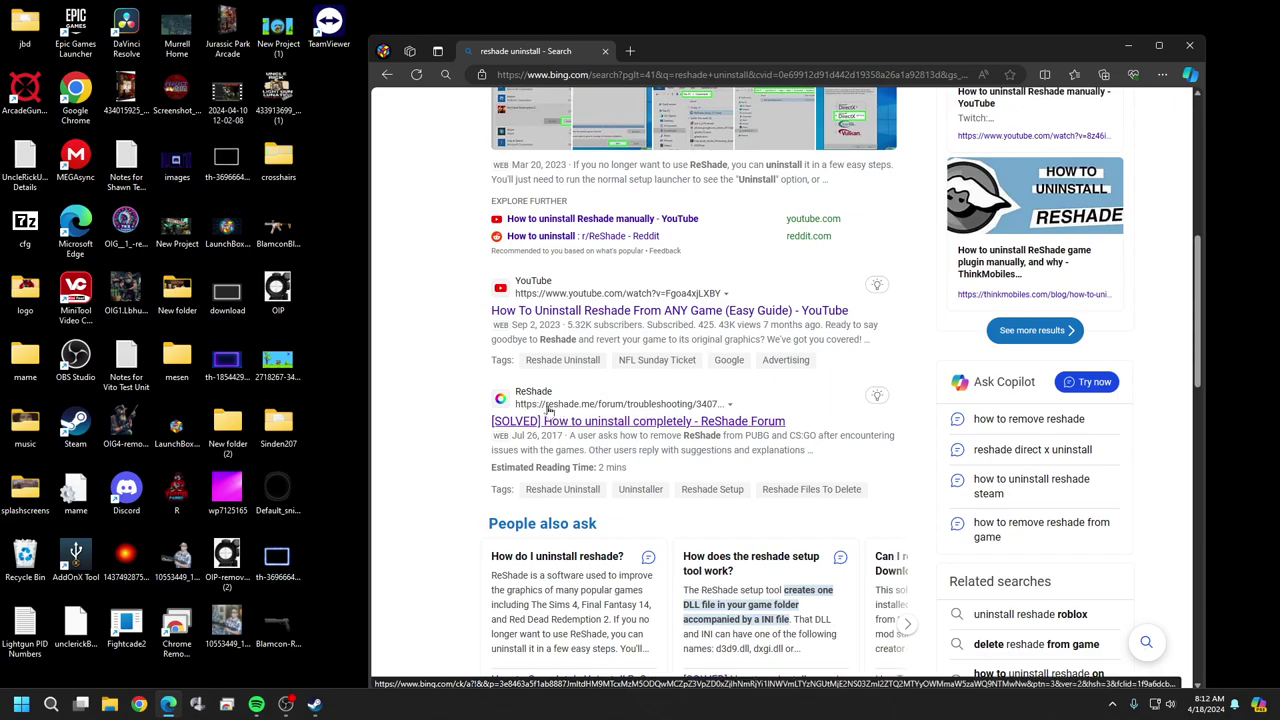
{"action": "left_click", "coordinate": [548, 409]}
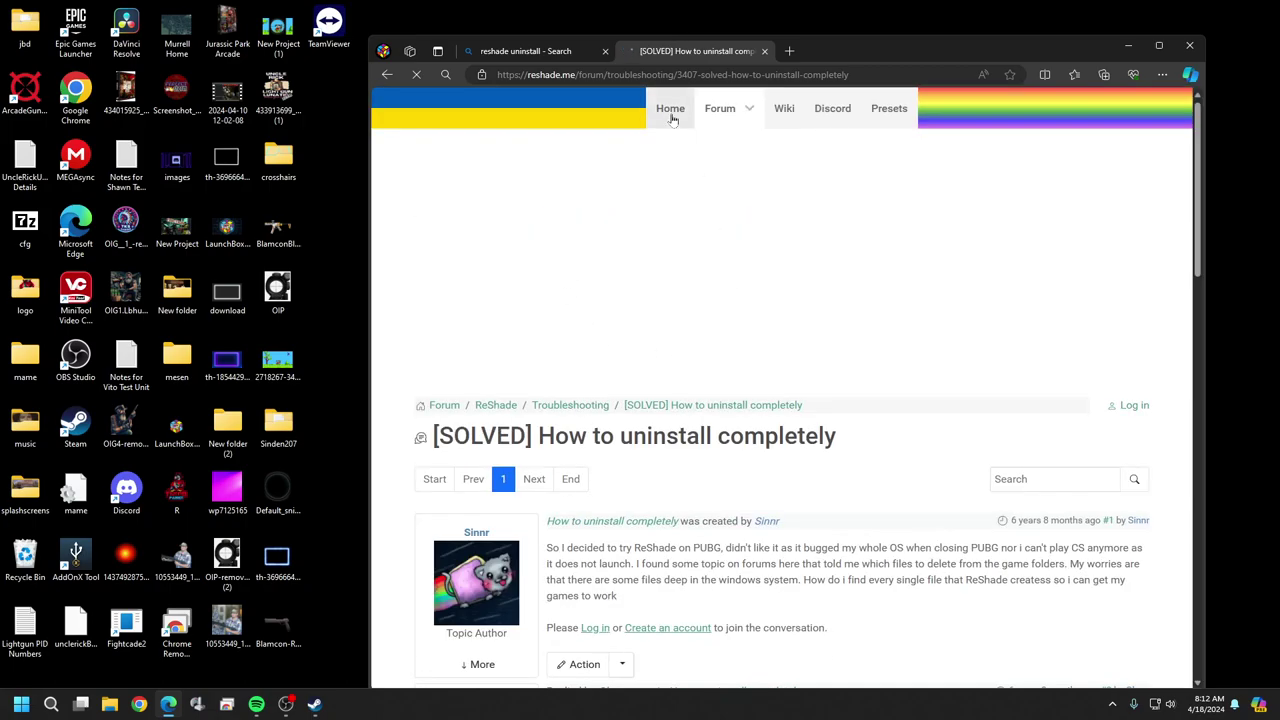
{"action": "left_click", "coordinate": [668, 110]}
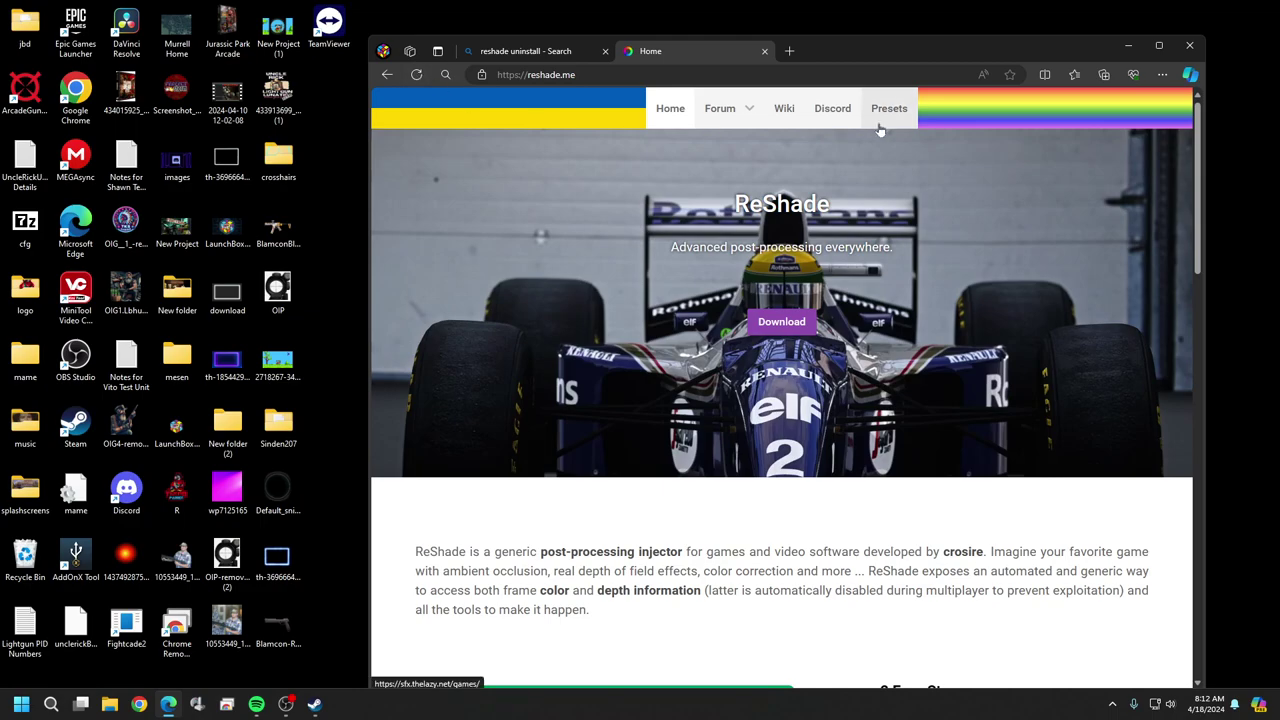
Step: Go to the ReShade download section and download the standard ReShade 6.1.1 setup, without full add-on support
{"action": "left_click", "coordinate": [775, 325]}
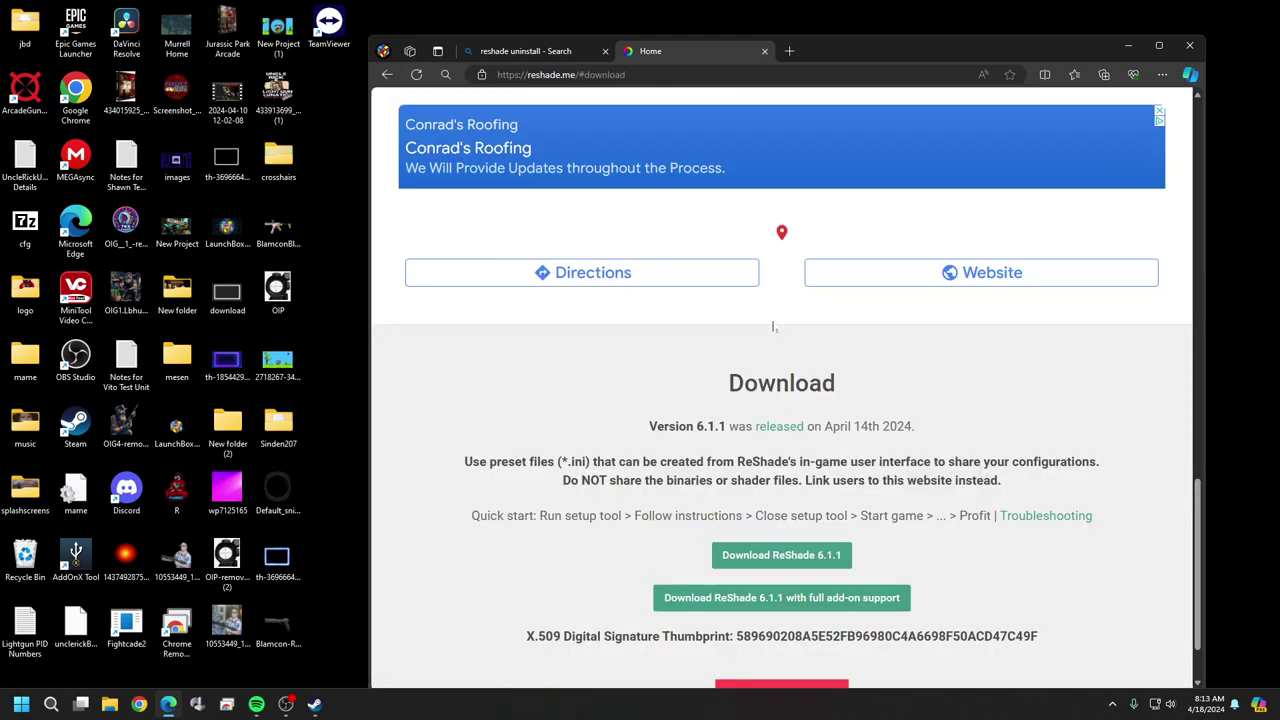
{"action": "scroll", "coordinate": [780, 340], "scroll_direction": "down", "scroll_amount": 2}
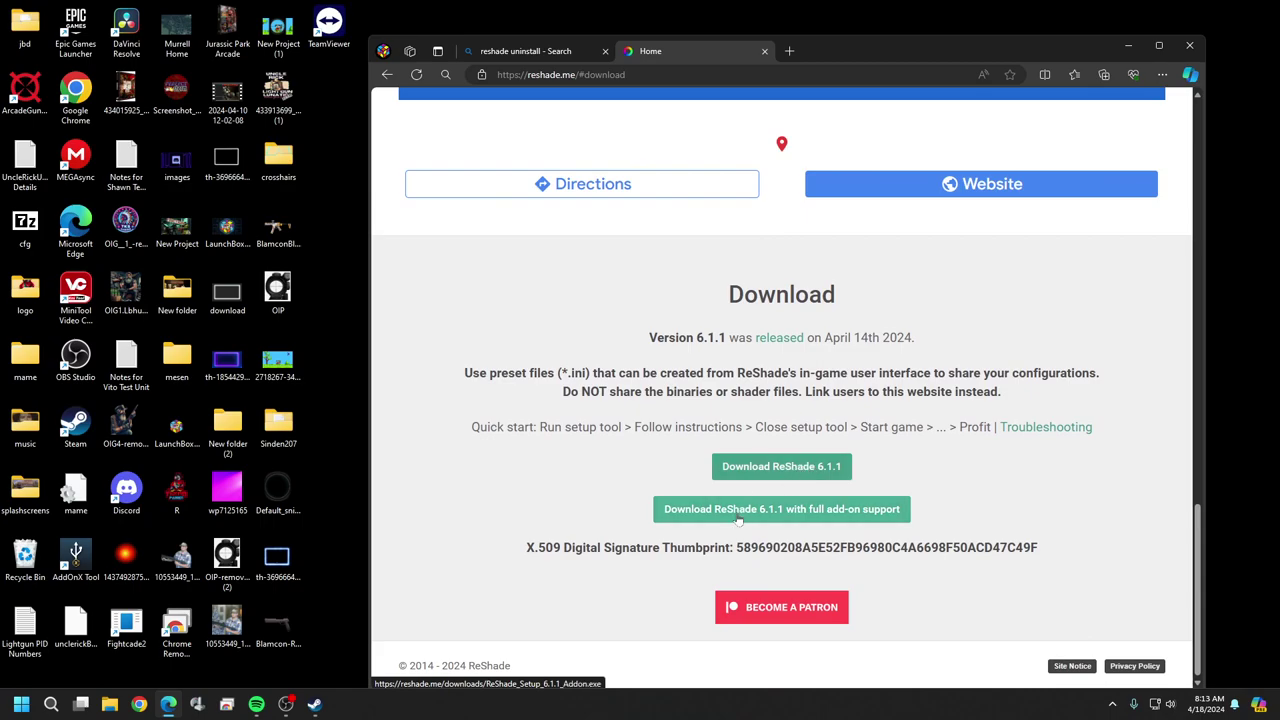
{"action": "left_click", "coordinate": [787, 476]}
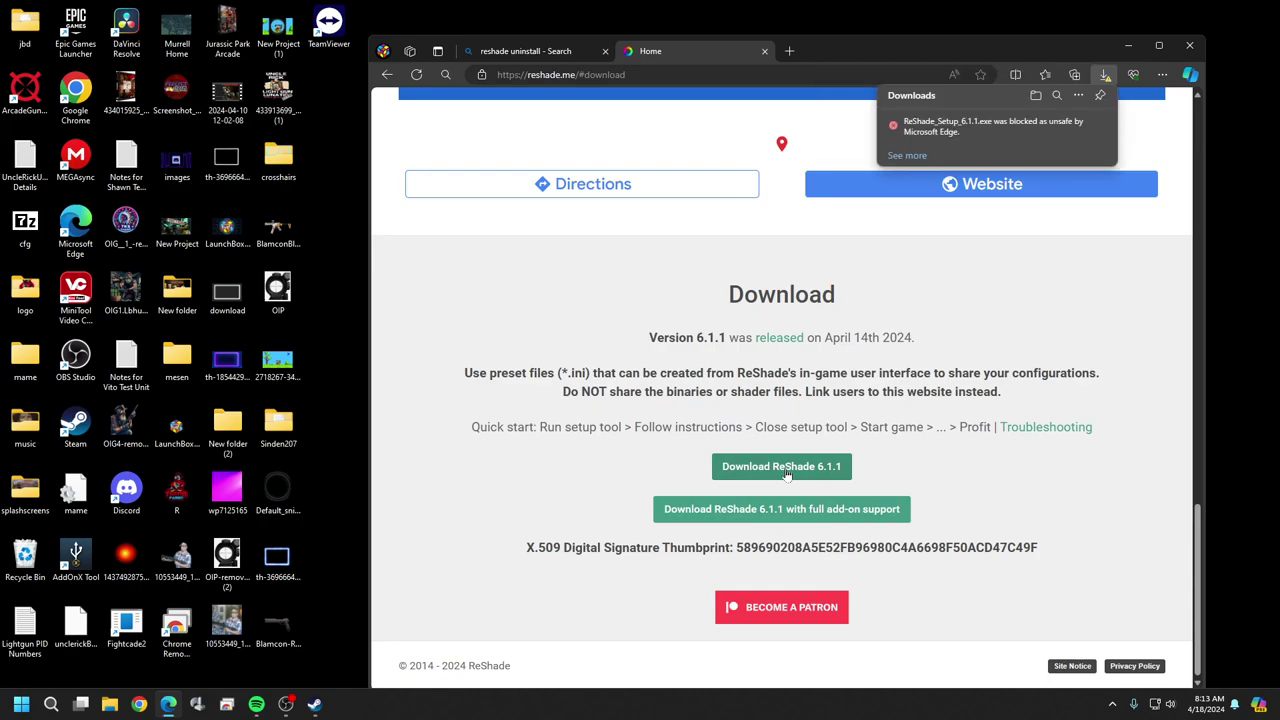
Step: Keep the blocked ReShade_Setup_6.1.1.exe download anyway, overriding the browser block and the Microsoft Defender SmartScreen unsafe-app warning
{"action": "left_click", "coordinate": [908, 156]}
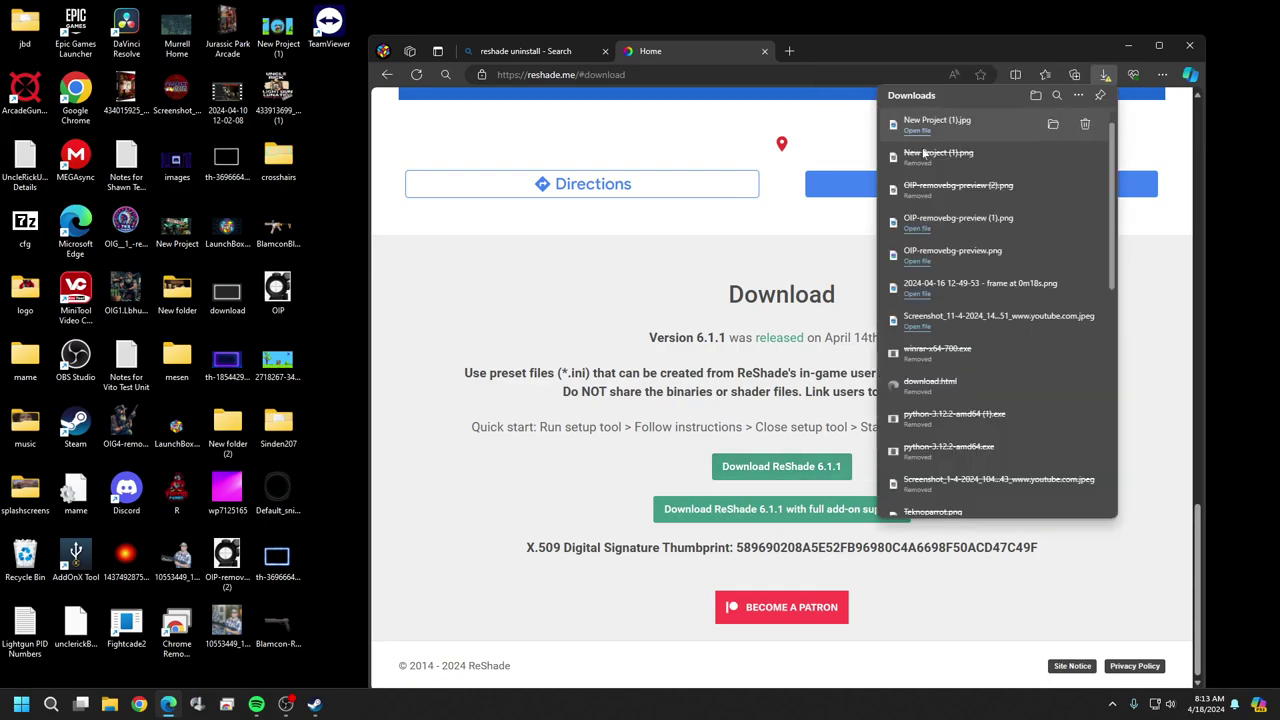
{"action": "left_click", "coordinate": [870, 152]}
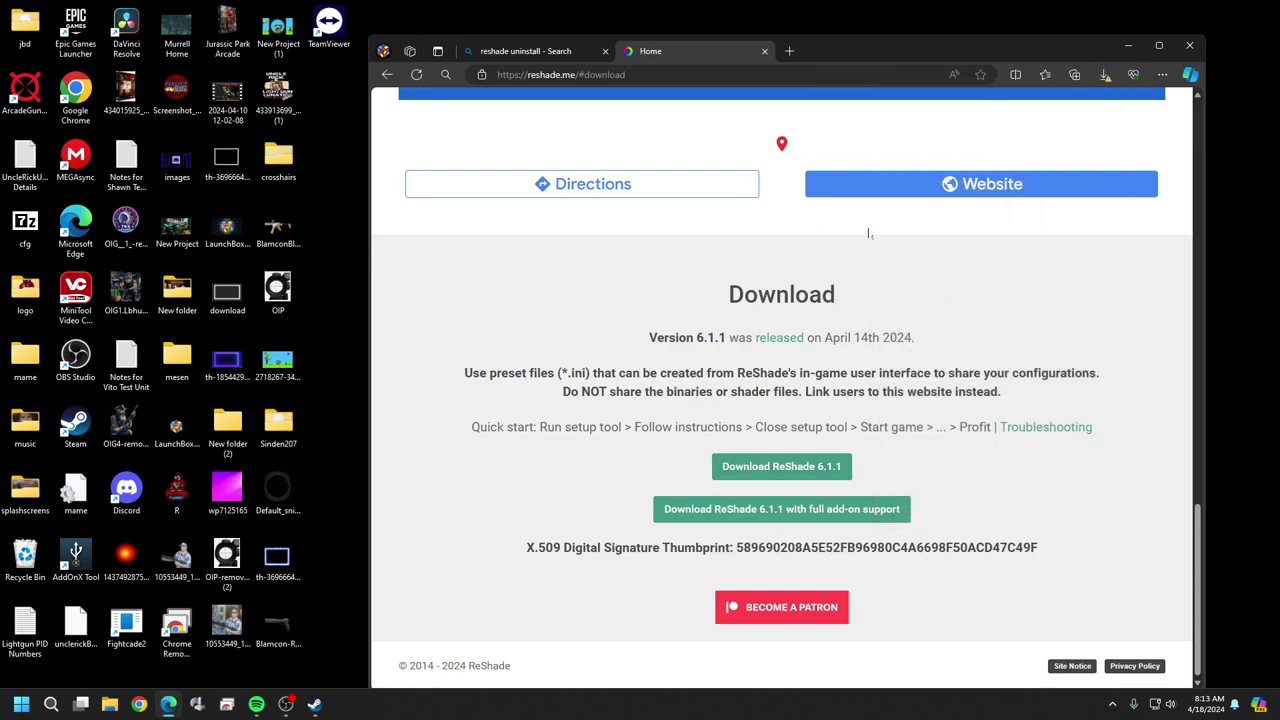
{"action": "left_click", "coordinate": [1105, 76]}
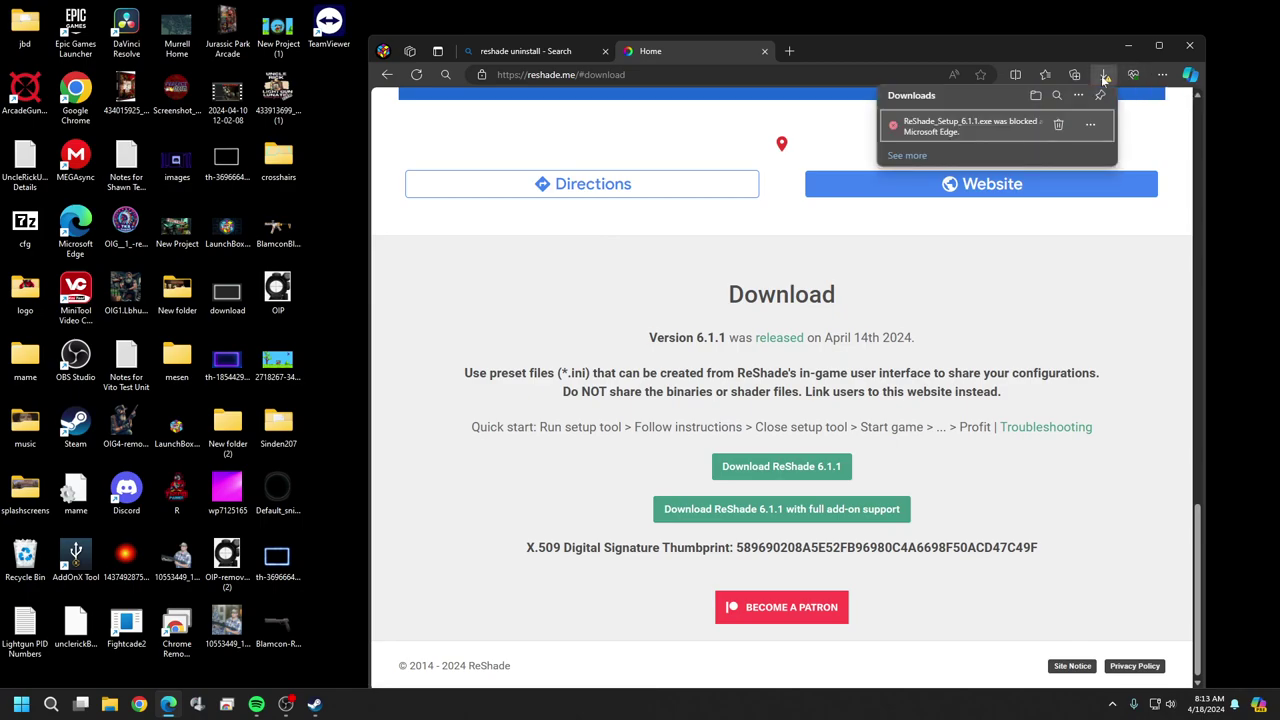
{"action": "left_click", "coordinate": [1089, 125]}
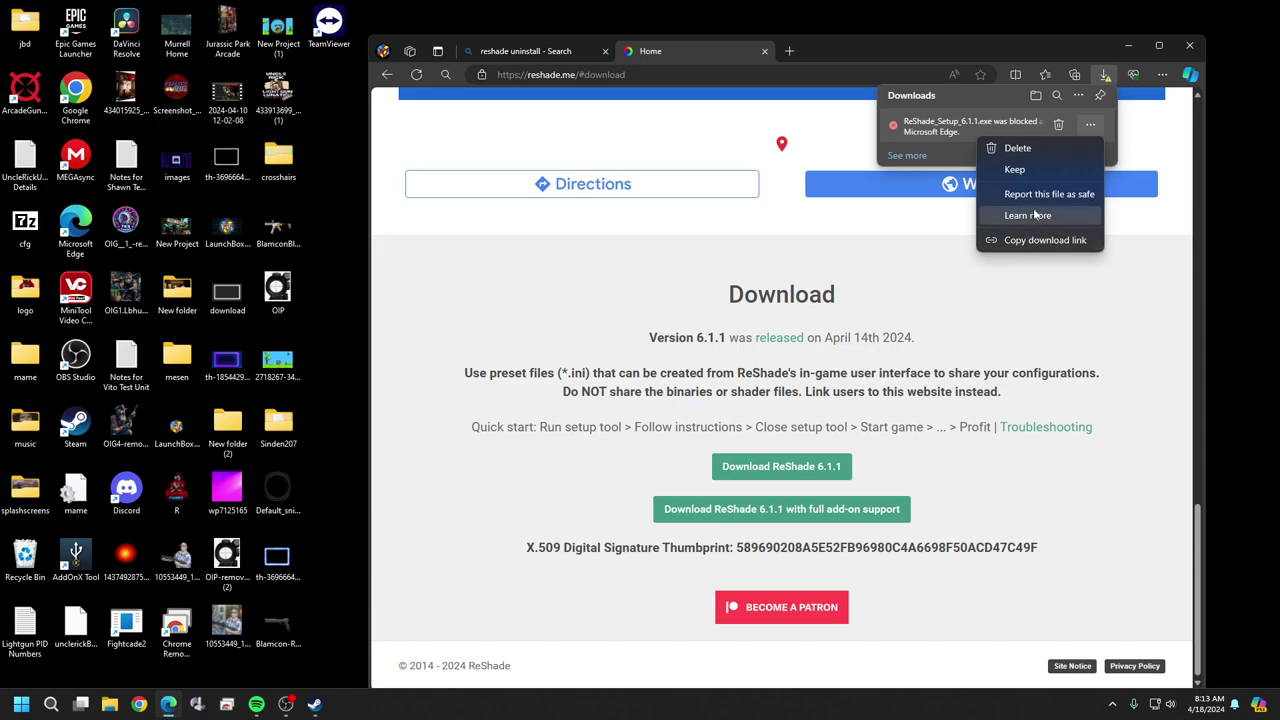
{"action": "left_click", "coordinate": [1031, 171]}
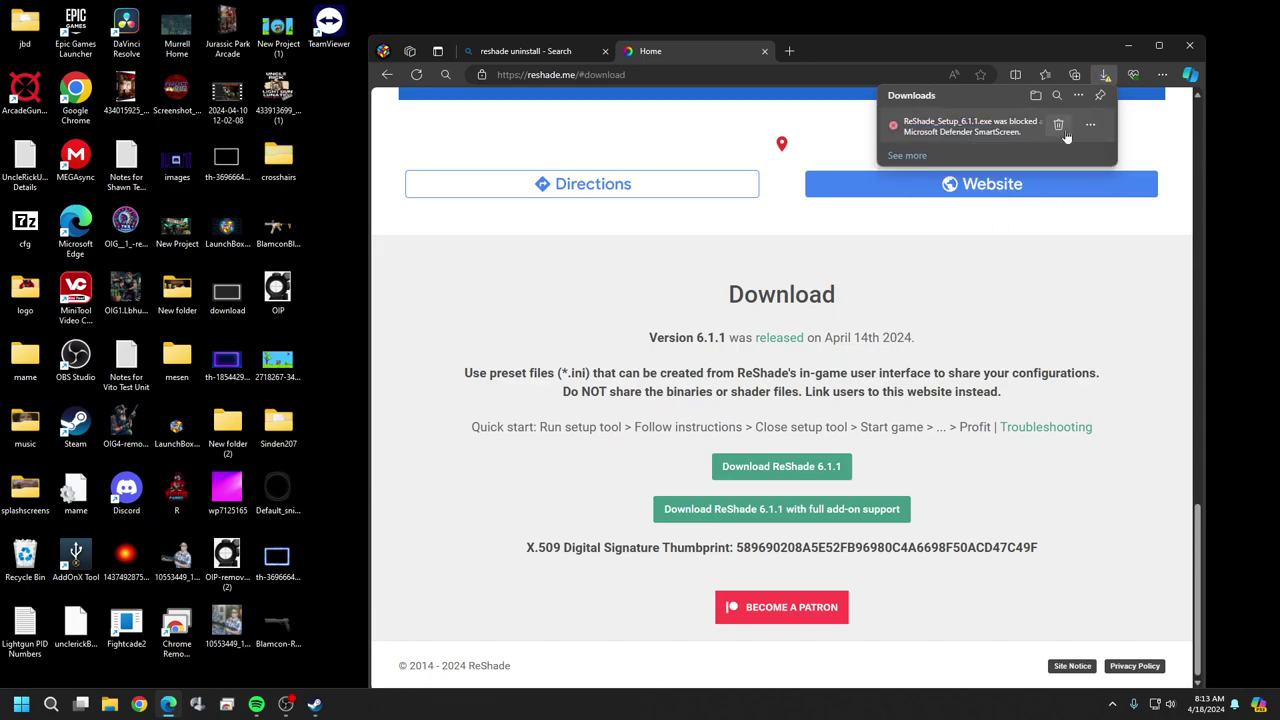
{"action": "left_click", "coordinate": [1089, 128]}
{"action": "left_click", "coordinate": [1020, 173]}
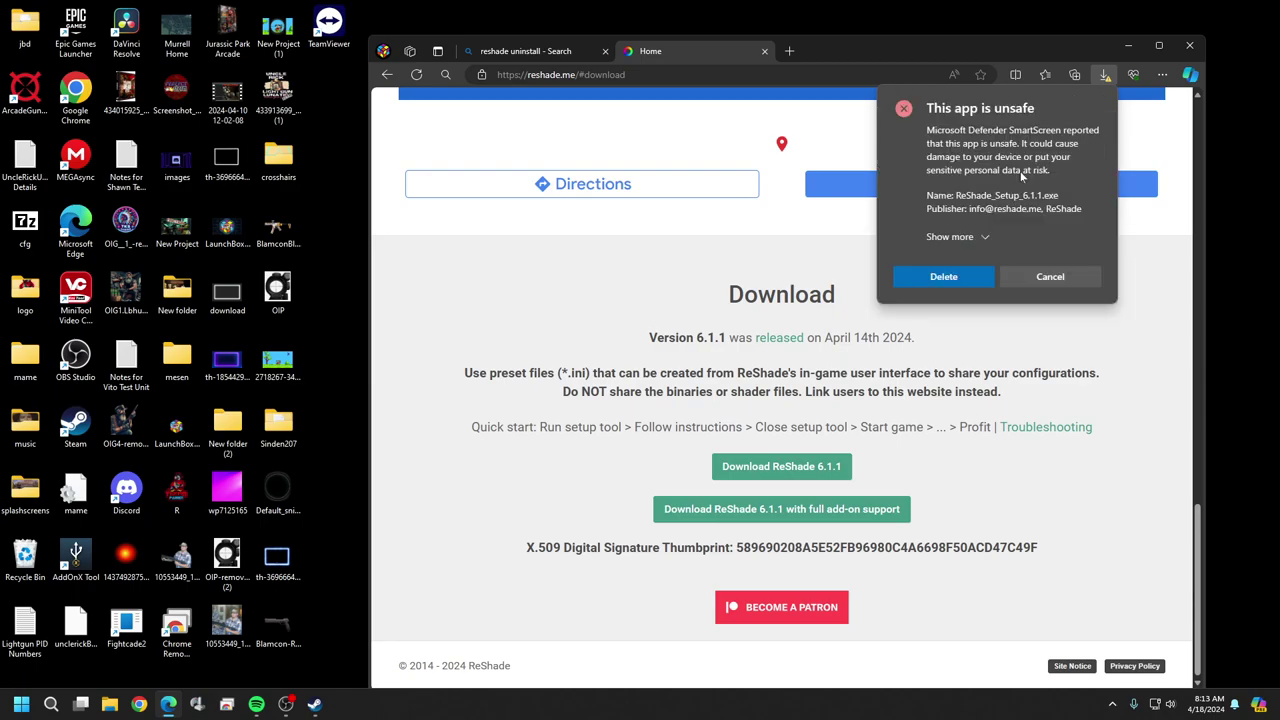
{"action": "left_click", "coordinate": [984, 237]}
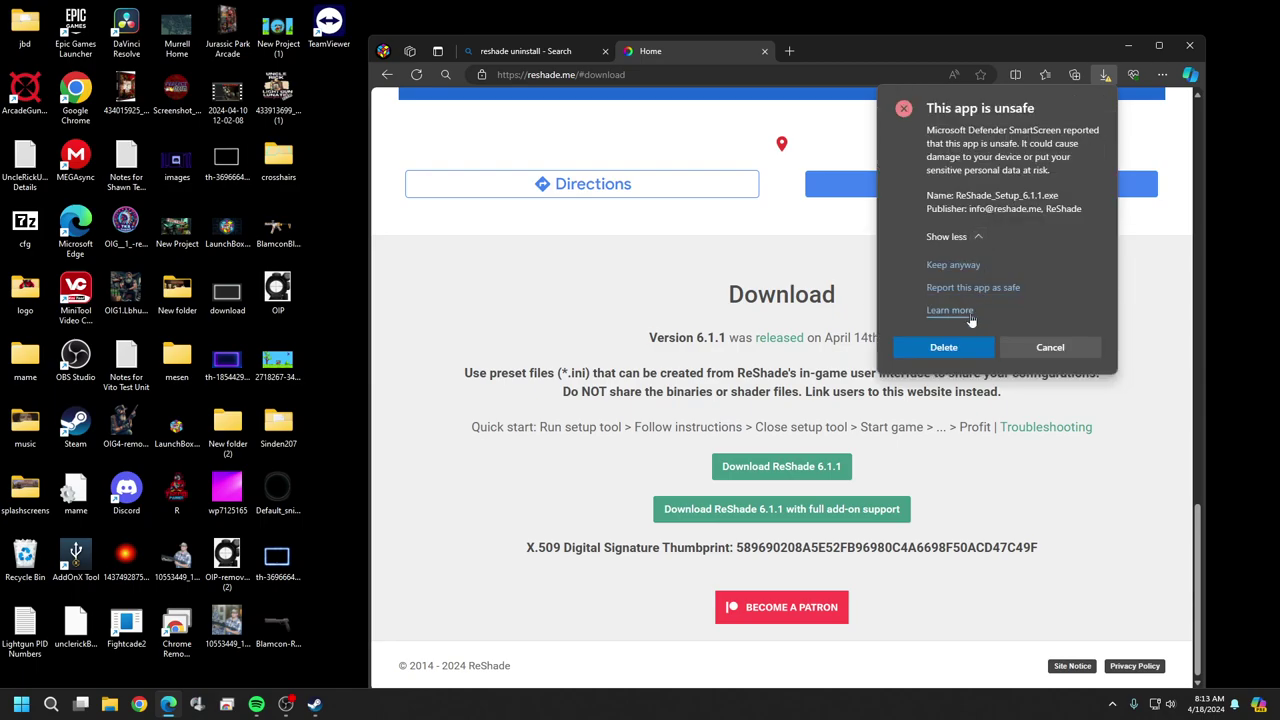
{"action": "left_click", "coordinate": [952, 265]}
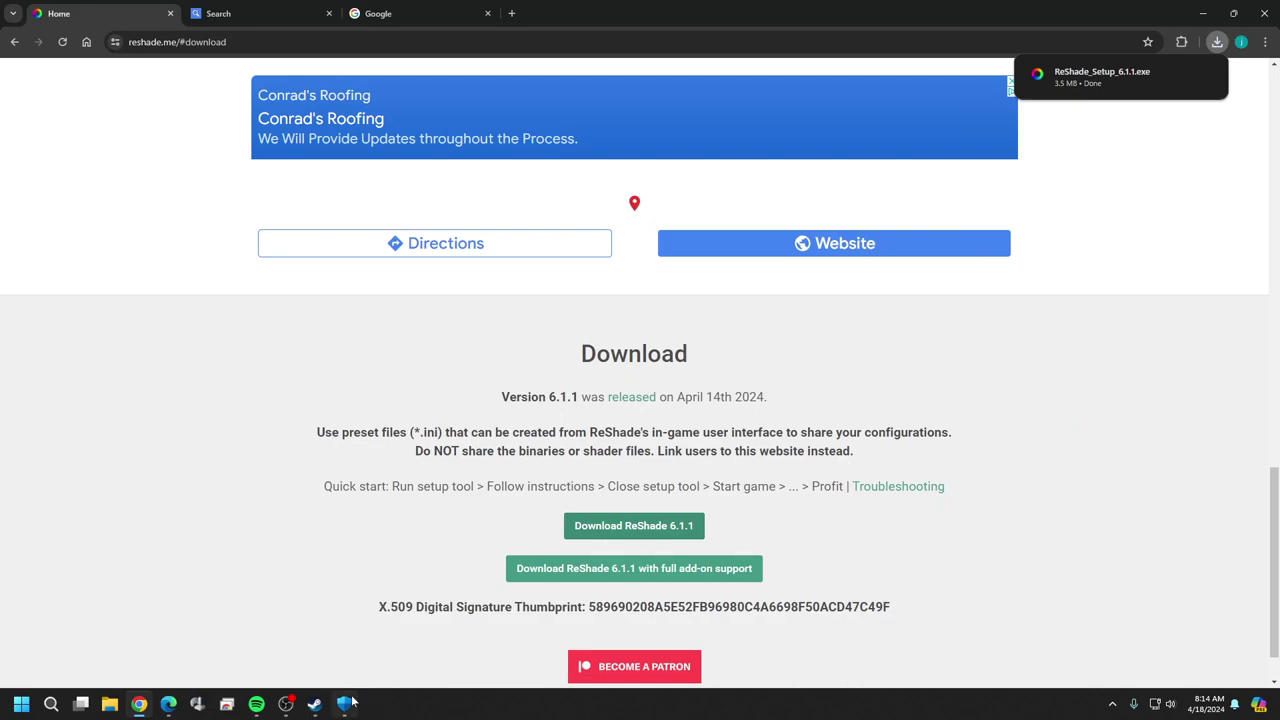
Step: Close the Windows Security window and run the downloaded ReShade_Setup_6.1.1.exe from Google Chrome
{"action": "mouse_move", "coordinate": [344, 704]}
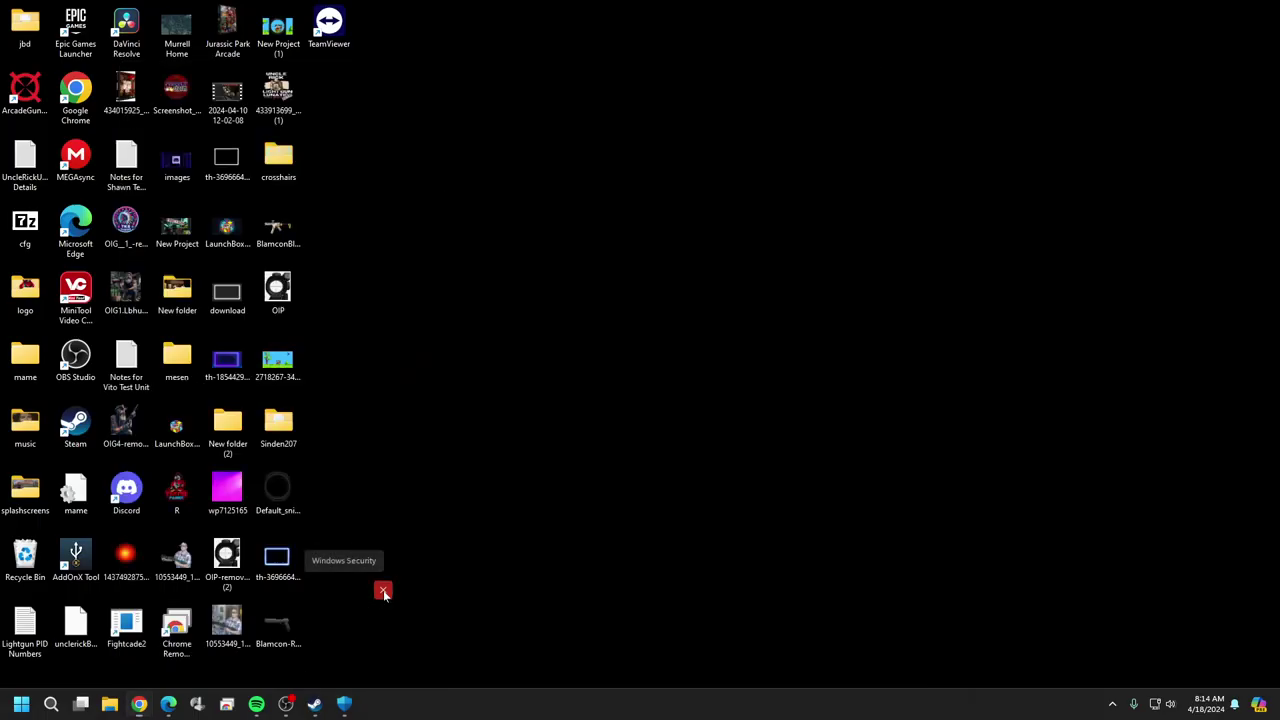
{"action": "left_click", "coordinate": [383, 592]}
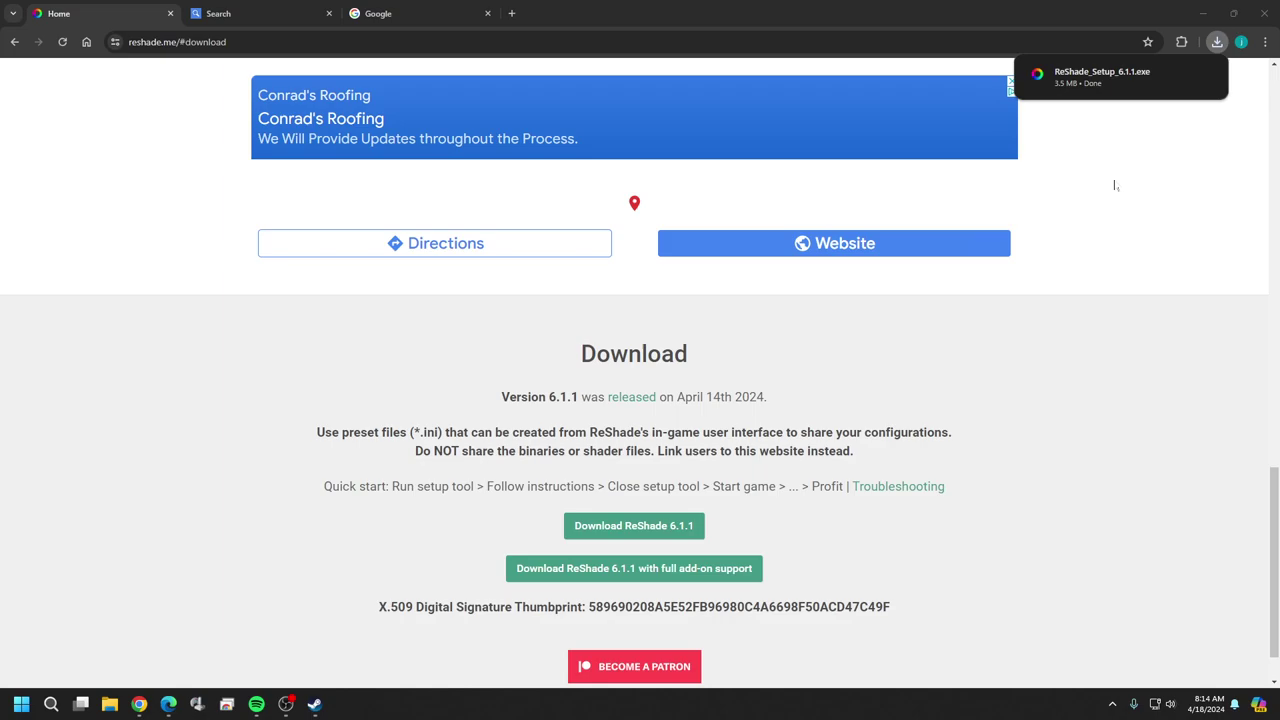
{"action": "mouse_move", "coordinate": [1165, 76]}
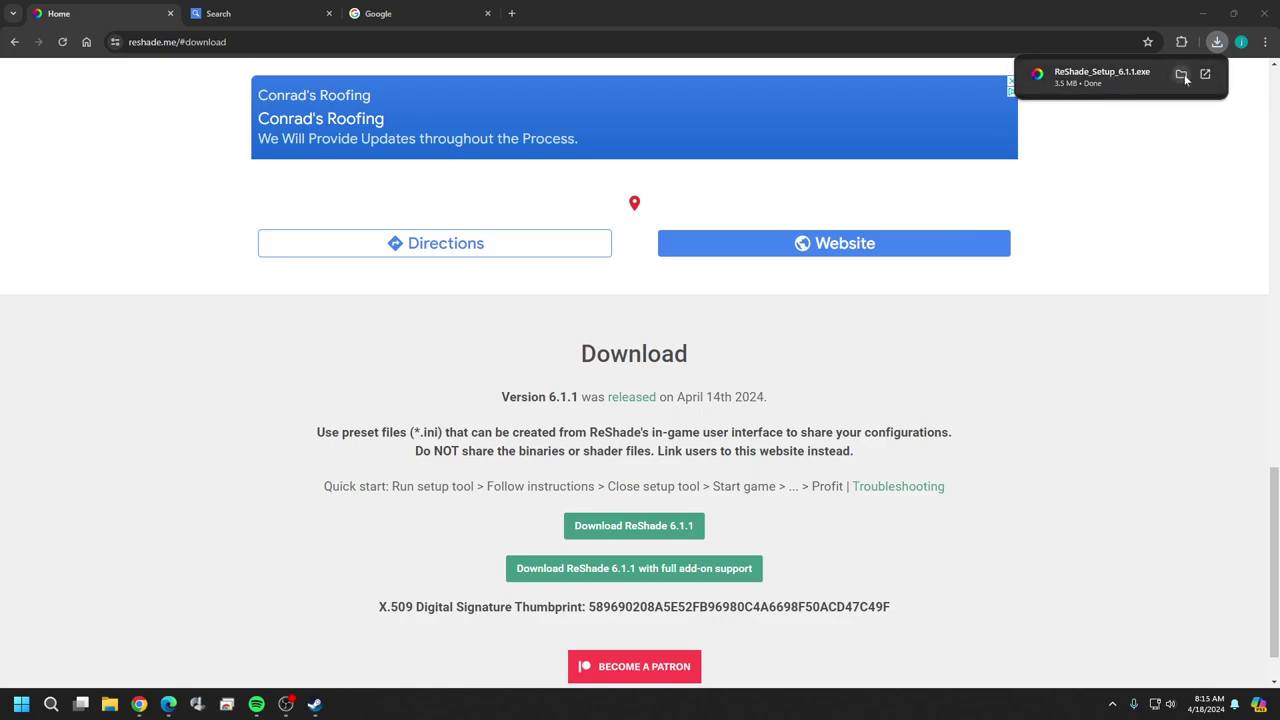
{"action": "left_click", "coordinate": [1158, 74]}
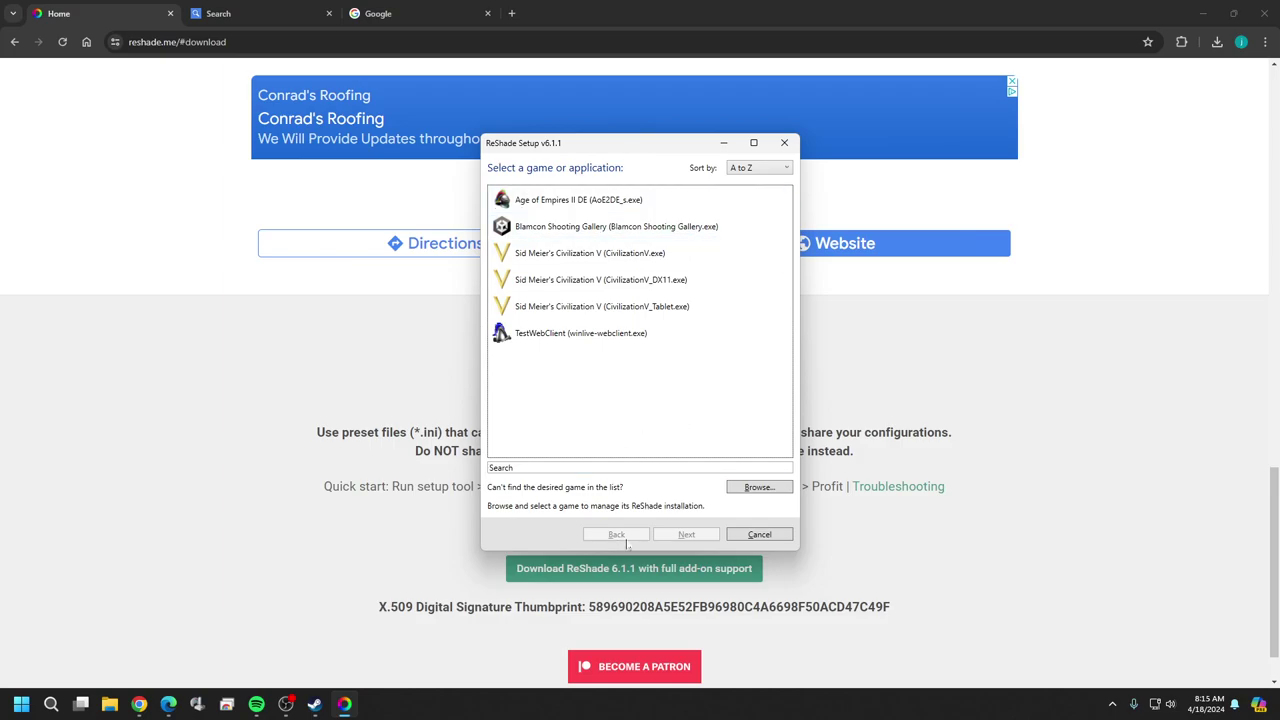
Step: Browse for the game executable from the ReShade setup and open the C:\Program Files (x86)\Steam folder
{"action": "left_click", "coordinate": [759, 487]}
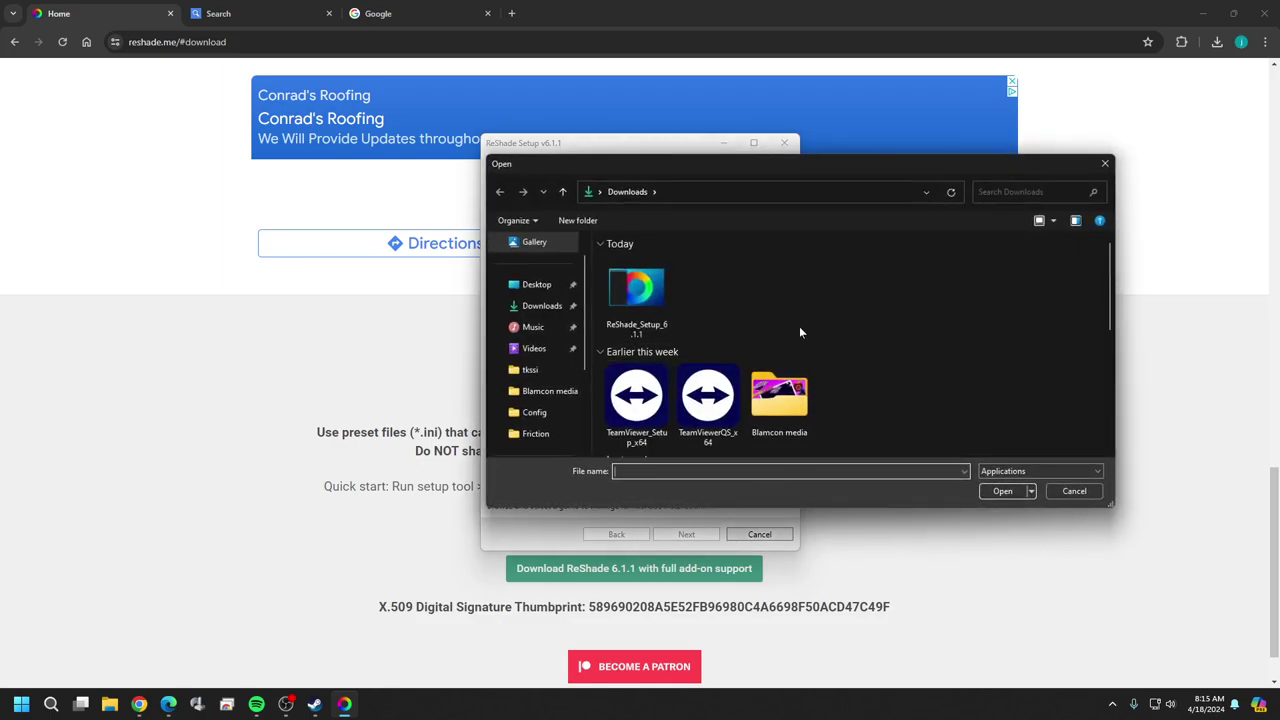
{"action": "left_click_drag", "start_coordinate": [589, 337], "coordinate": [584, 380]}
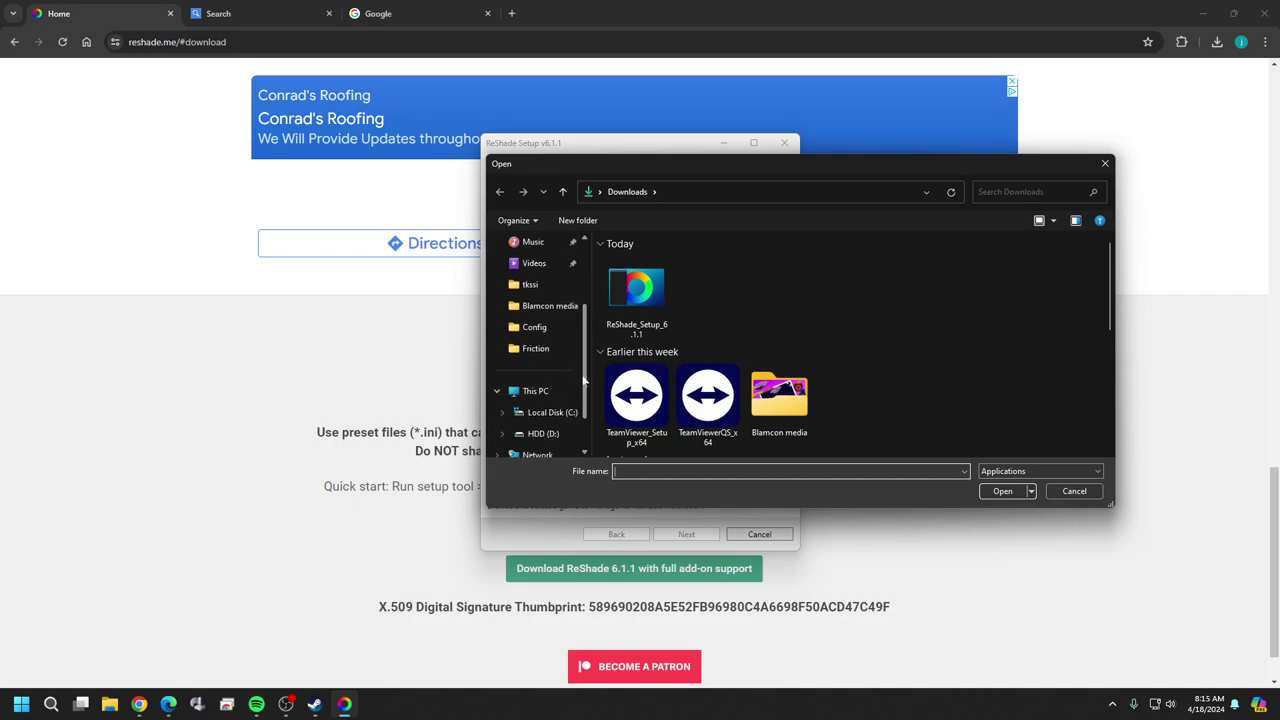
{"action": "scroll", "coordinate": [567, 377], "scroll_direction": "down", "scroll_amount": 1}
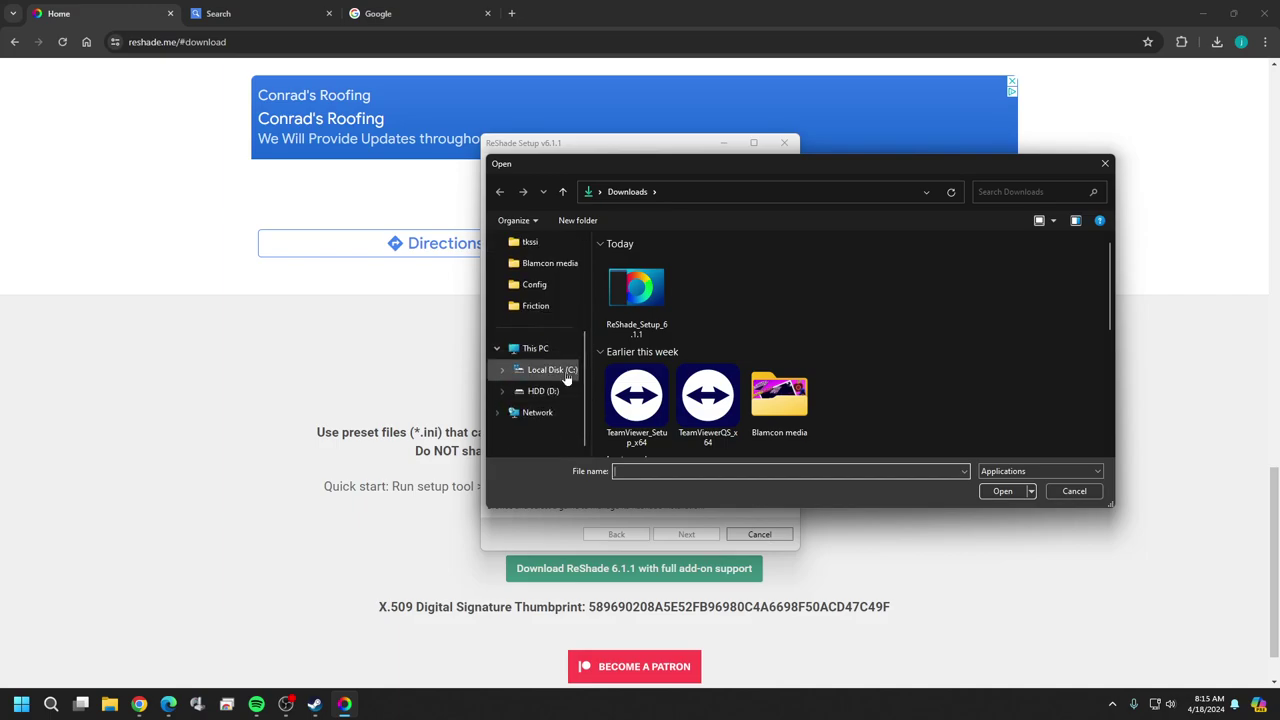
{"action": "left_click", "coordinate": [566, 377]}
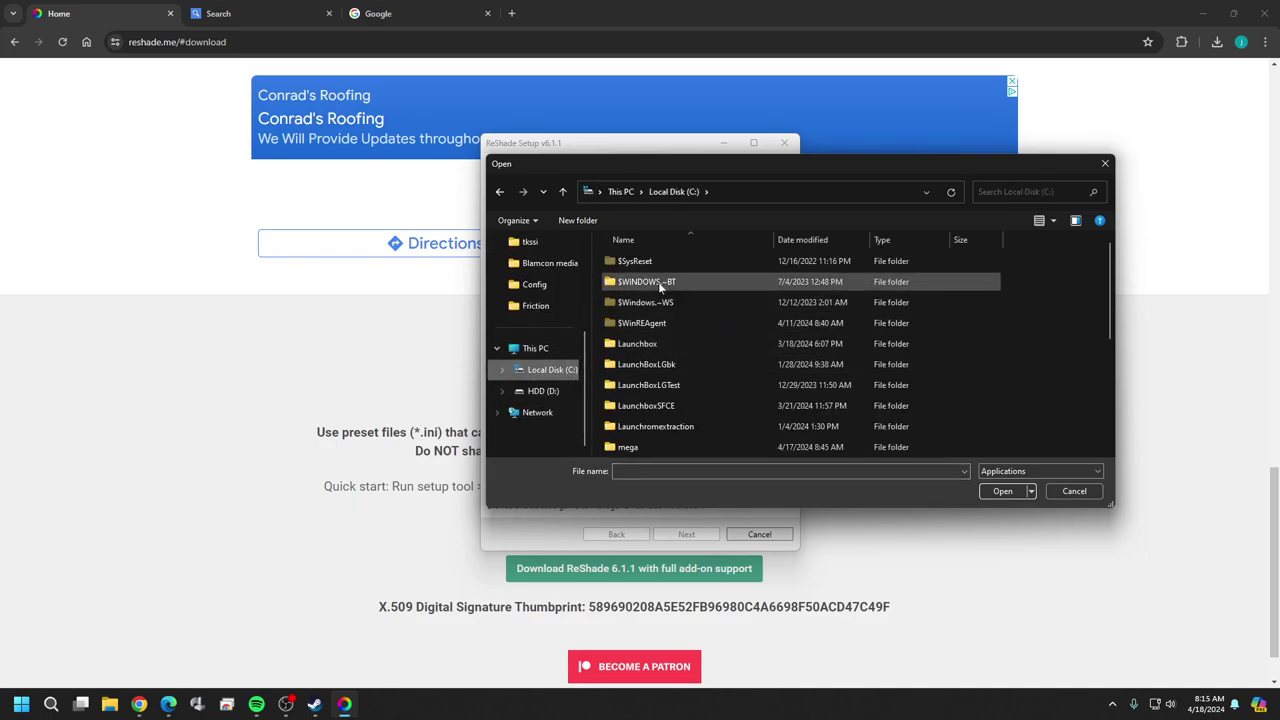
{"action": "scroll", "coordinate": [700, 293], "scroll_direction": "down", "scroll_amount": 5}
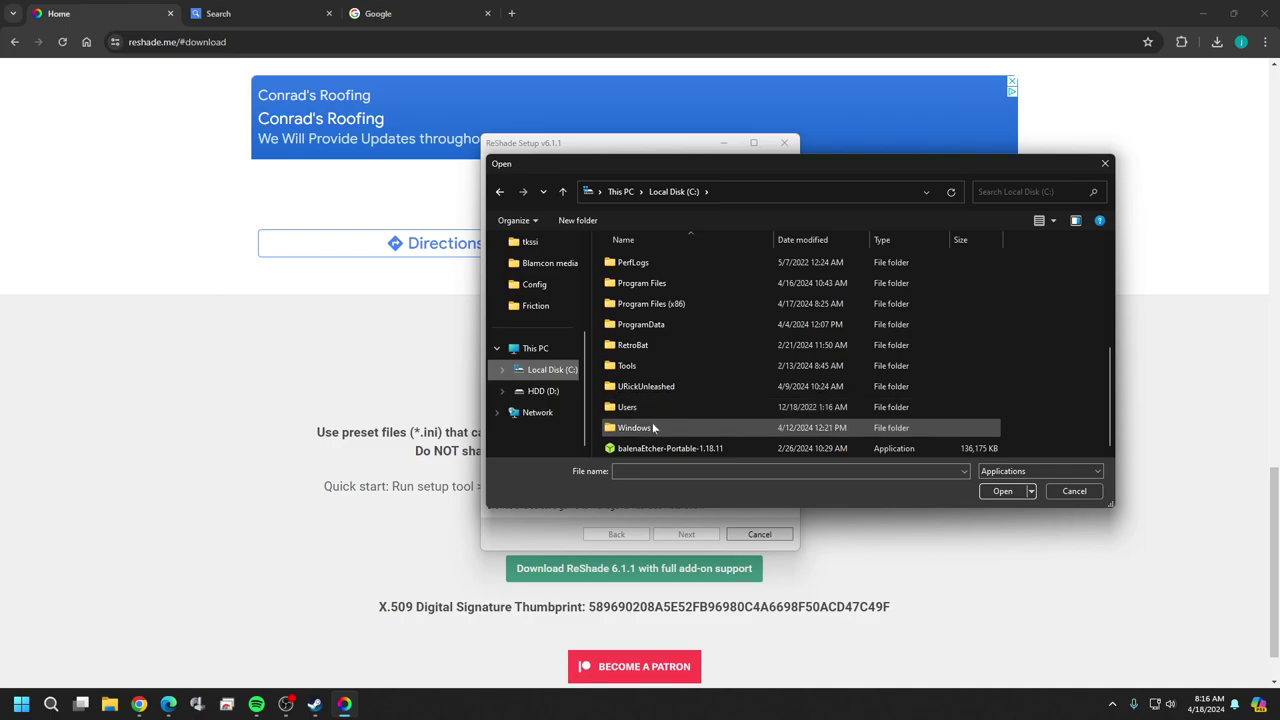
{"action": "double_click", "coordinate": [662, 304]}
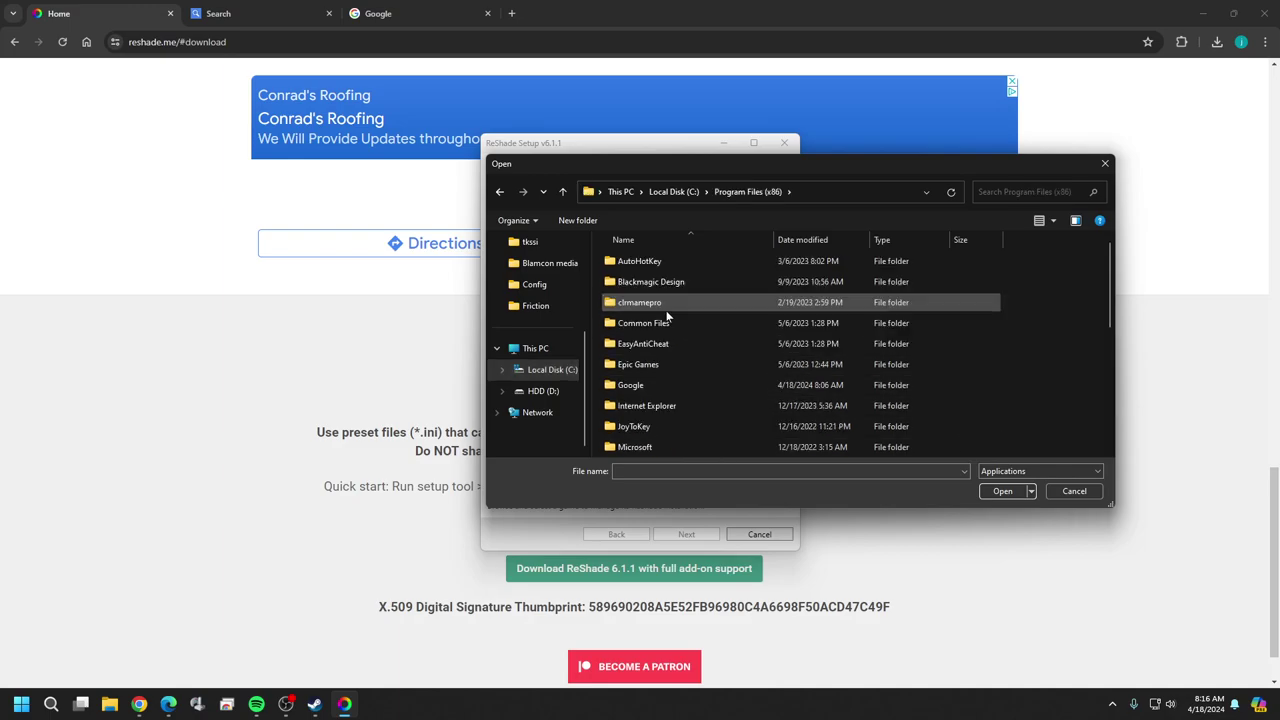
{"action": "scroll", "coordinate": [667, 316], "scroll_direction": "down", "scroll_amount": 5}
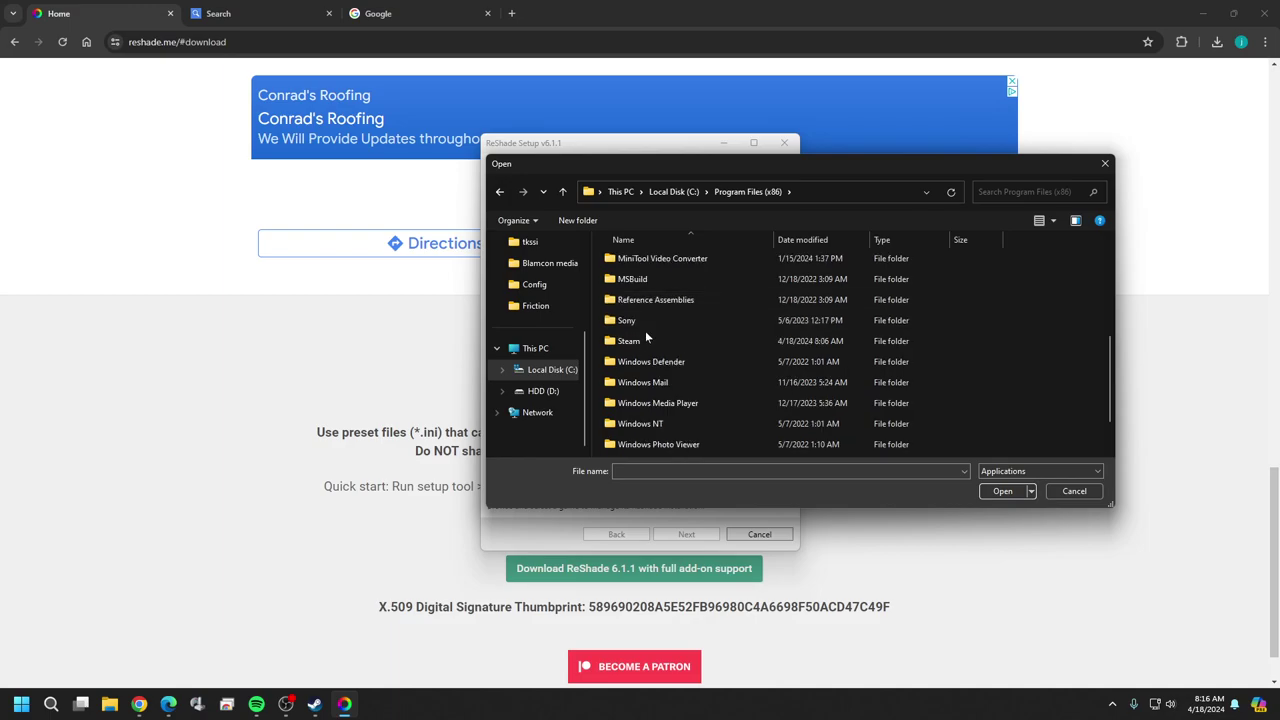
{"action": "double_click", "coordinate": [645, 340]}
Step: Open steamapps\common\Blamcon Shooting Gallery and choose the Blamcon Shooting Gallery application as the setup target
{"action": "scroll", "coordinate": [645, 340], "scroll_direction": "down", "scroll_amount": 3}
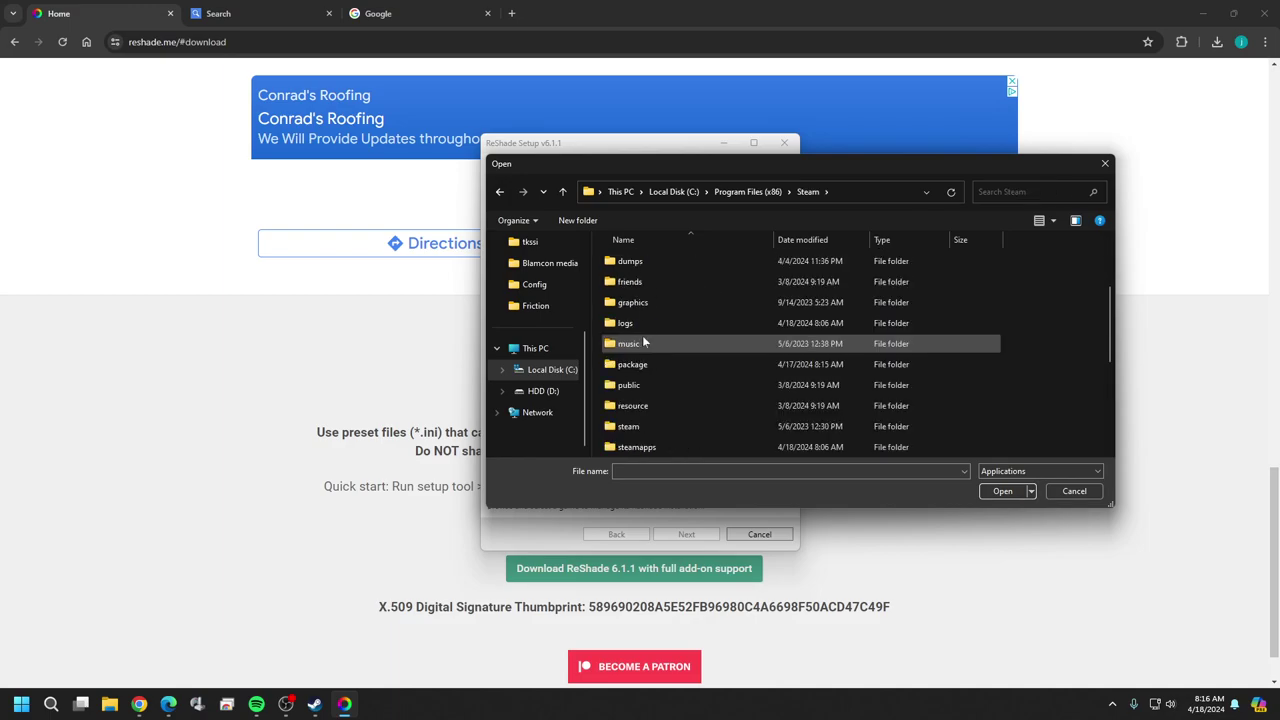
{"action": "double_click", "coordinate": [640, 385]}
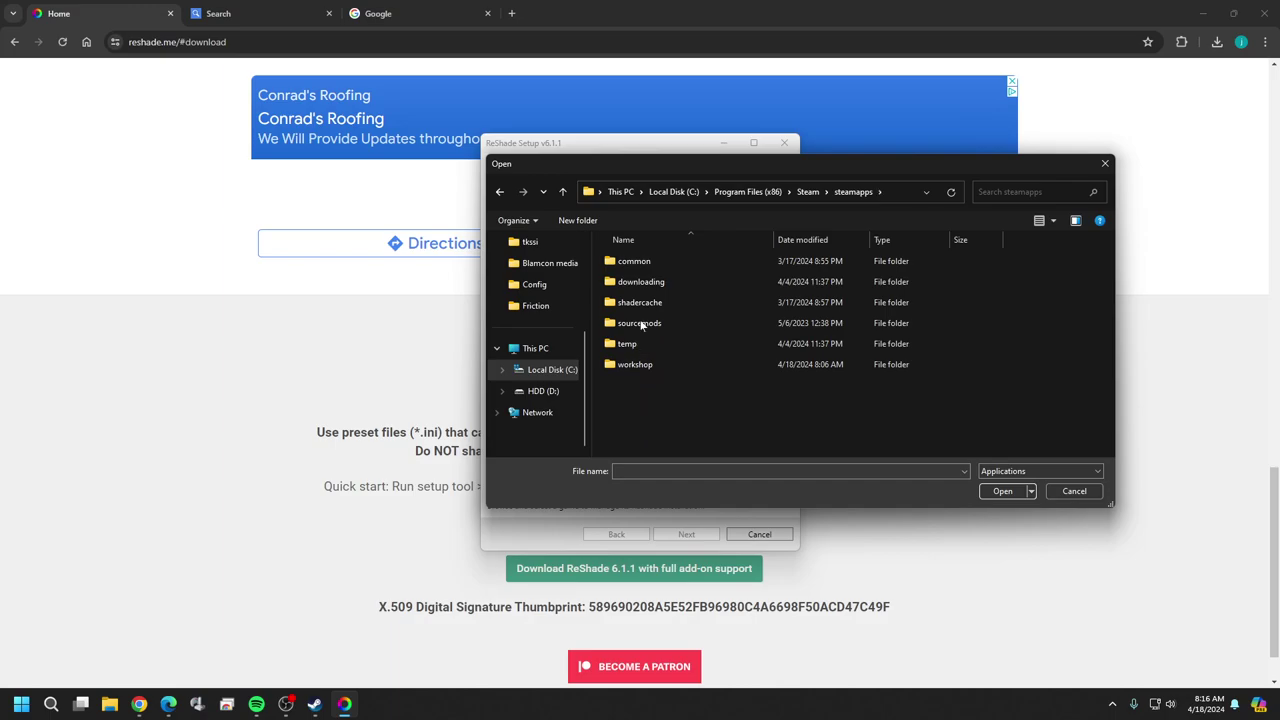
{"action": "double_click", "coordinate": [644, 265]}
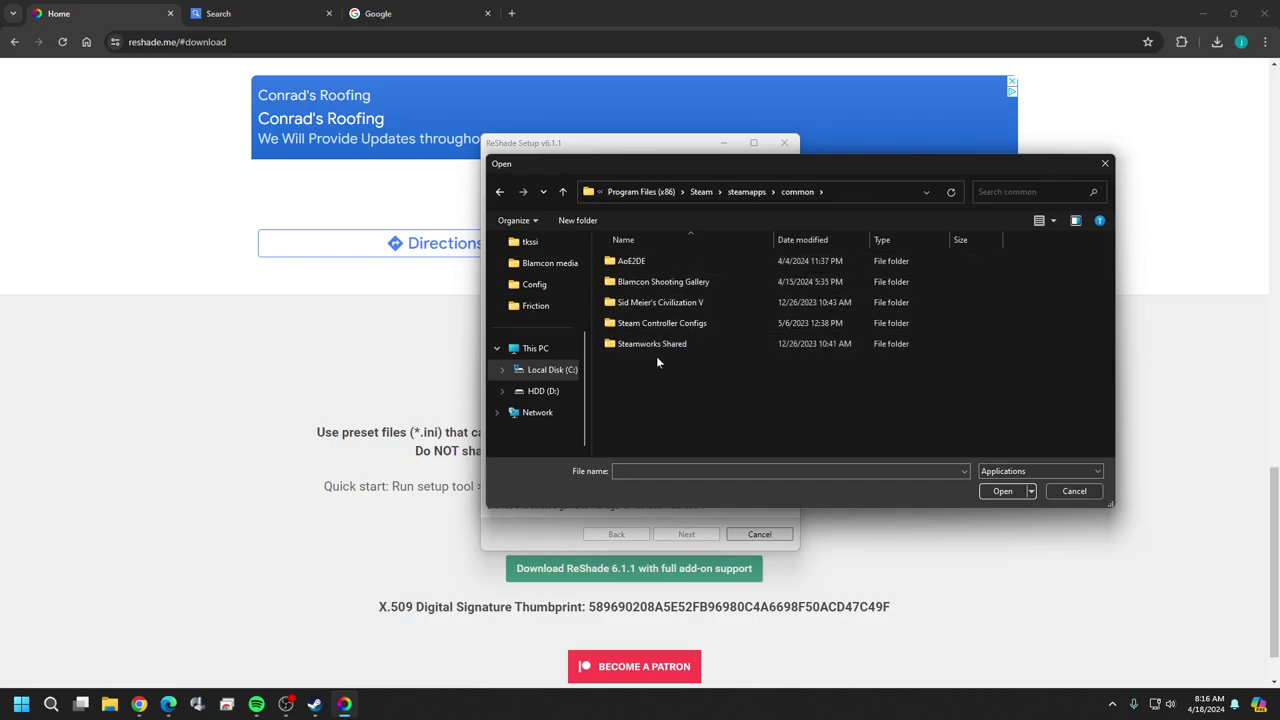
{"action": "double_click", "coordinate": [663, 283]}
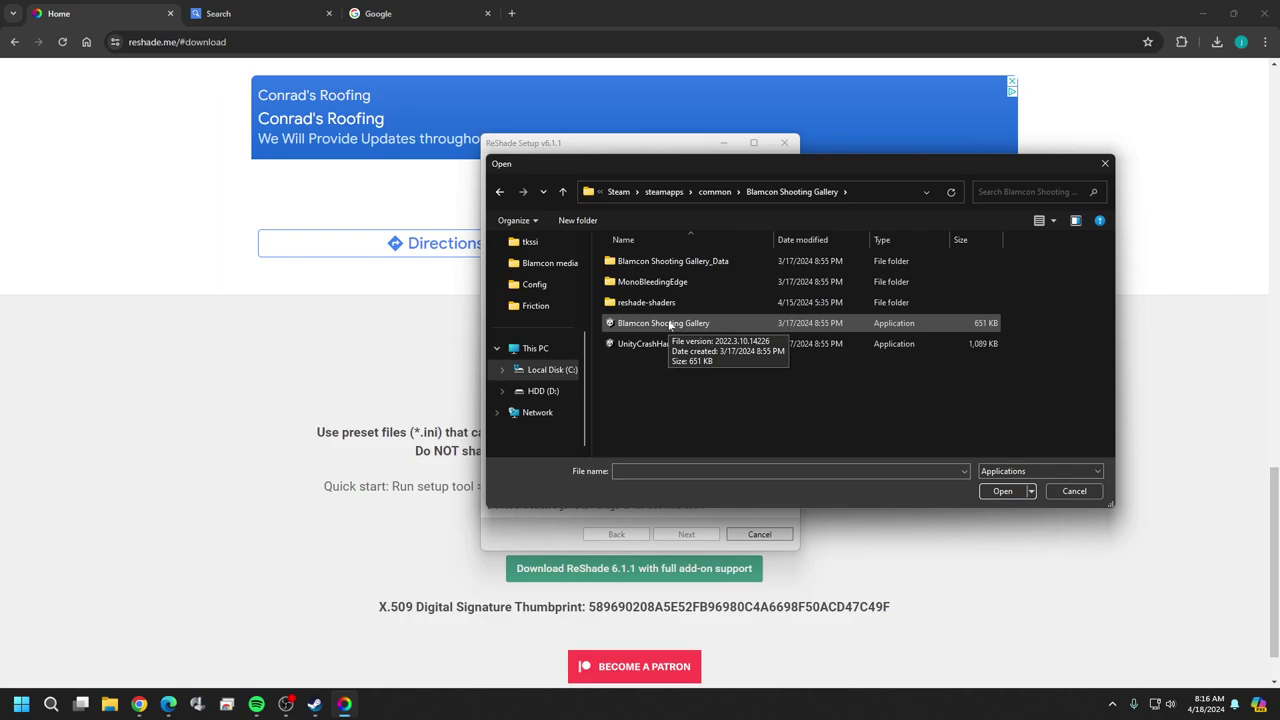
{"action": "left_click", "coordinate": [670, 325]}
{"action": "left_click", "coordinate": [1002, 491]}
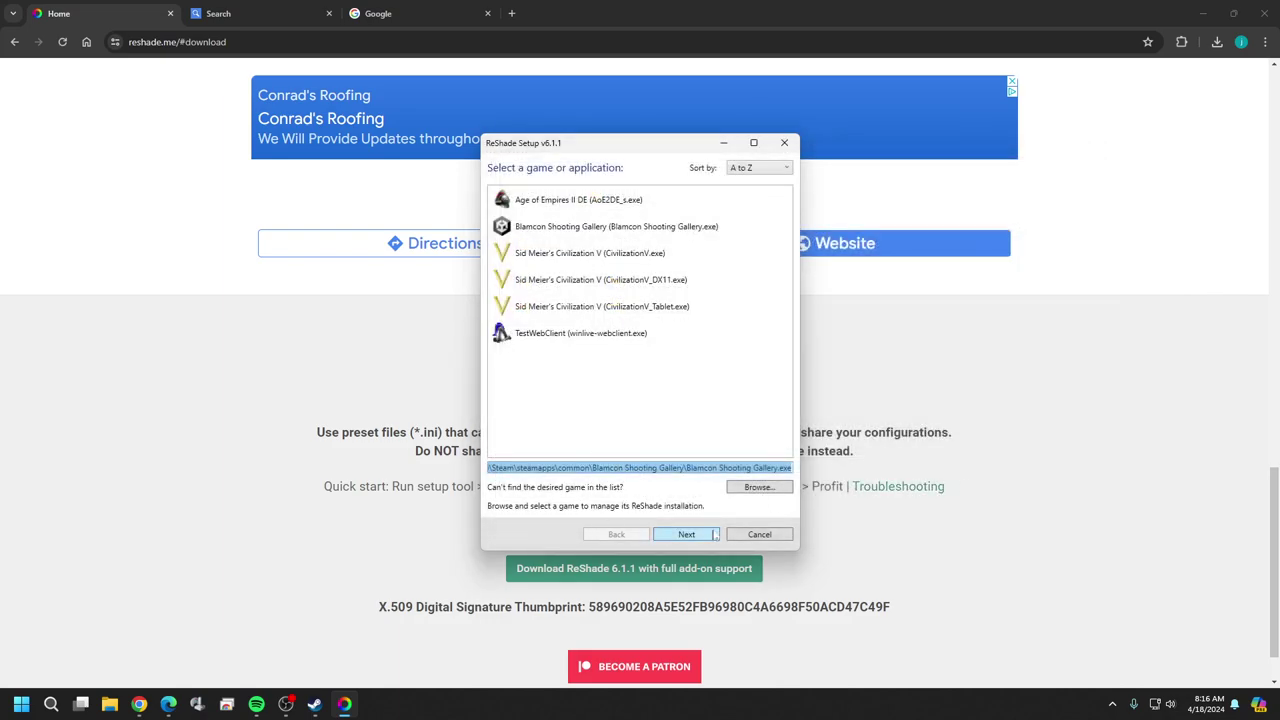
Step: Continue with the DirectX 10/11/12 rendering API and uninstall the existing ReShade and its effects from the game
{"action": "left_click", "coordinate": [701, 537]}
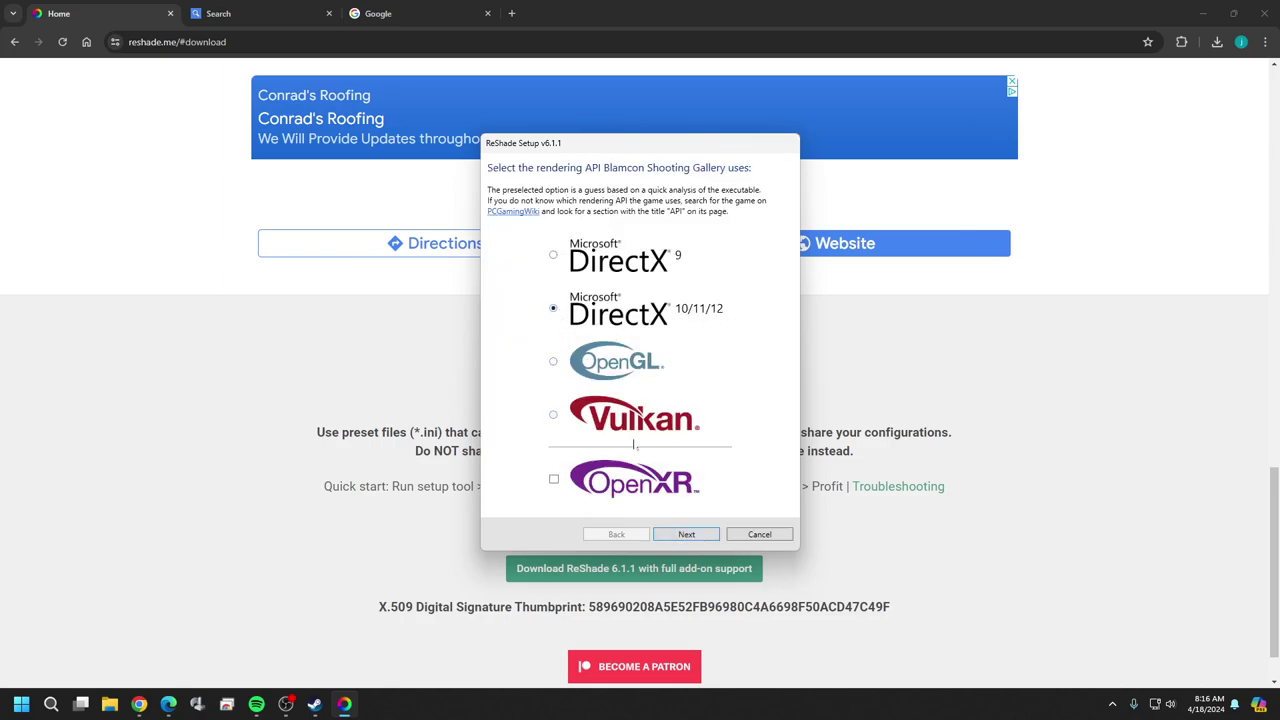
{"action": "left_click", "coordinate": [705, 537]}
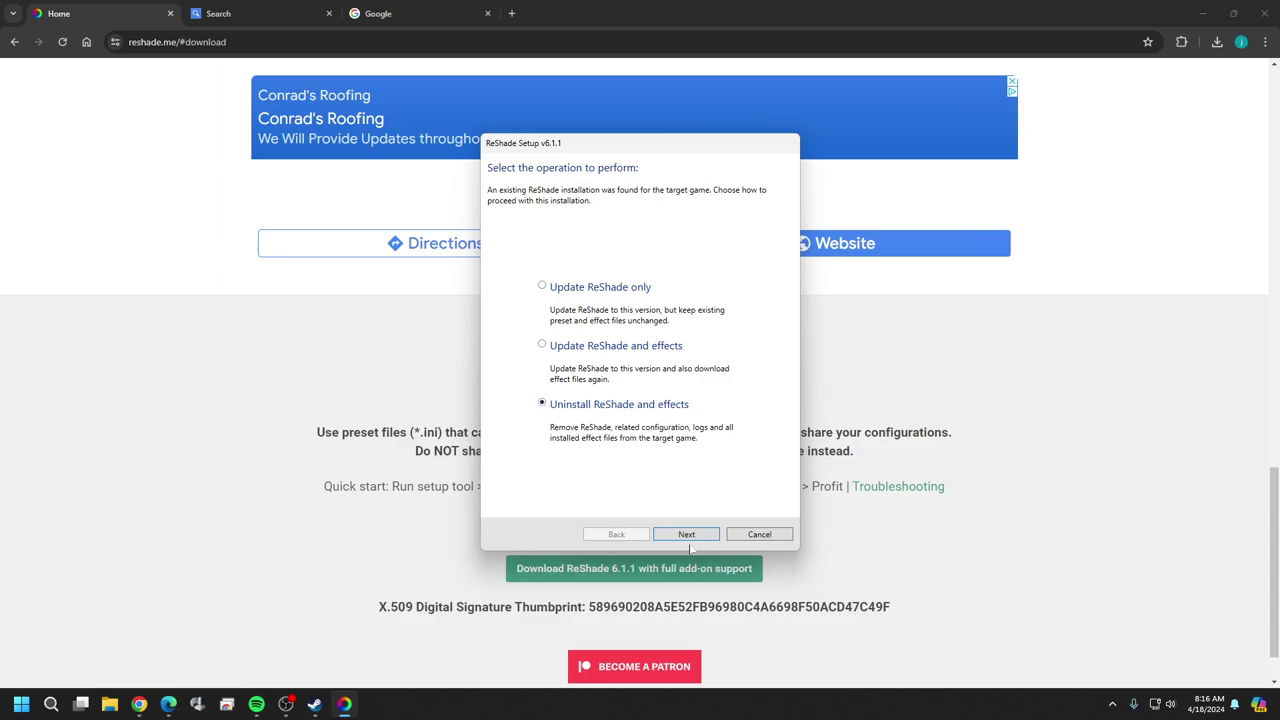
{"action": "left_click", "coordinate": [688, 537]}
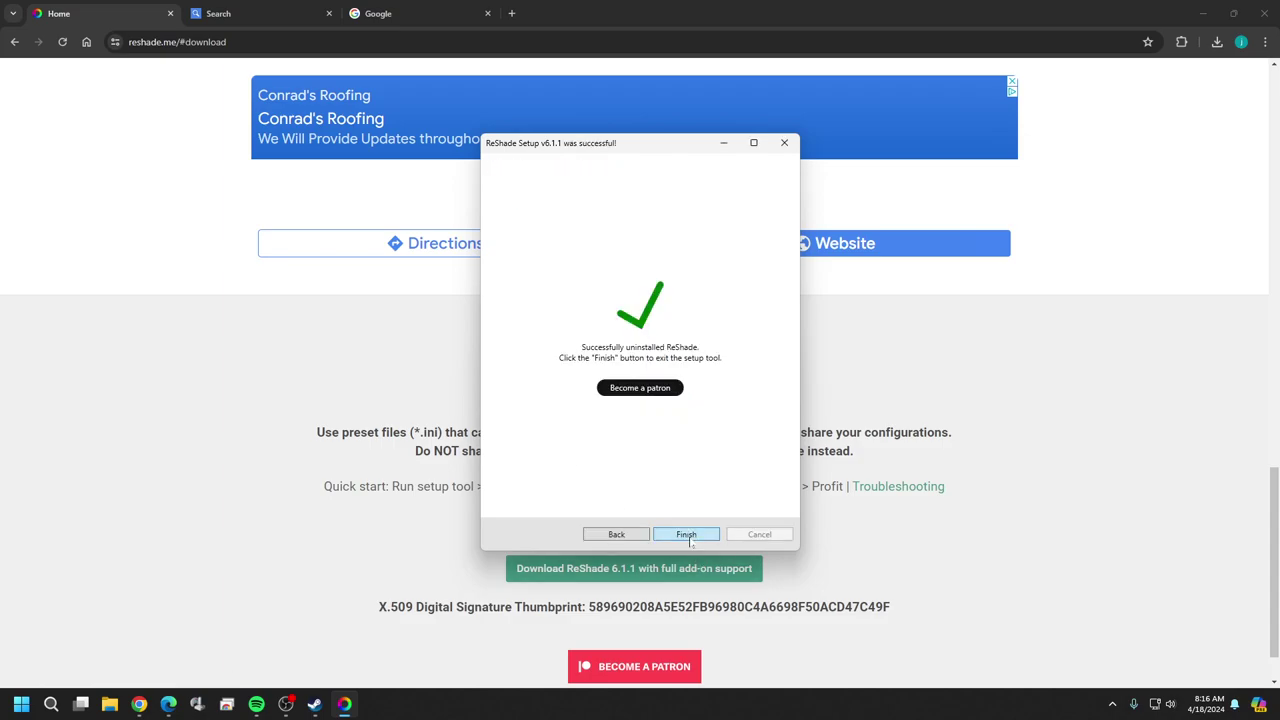
Step: Return to the game selection and start a fresh ReShade installation for Blamcon Shooting Gallery, continuing to the effects selection
{"action": "left_click", "coordinate": [630, 537]}
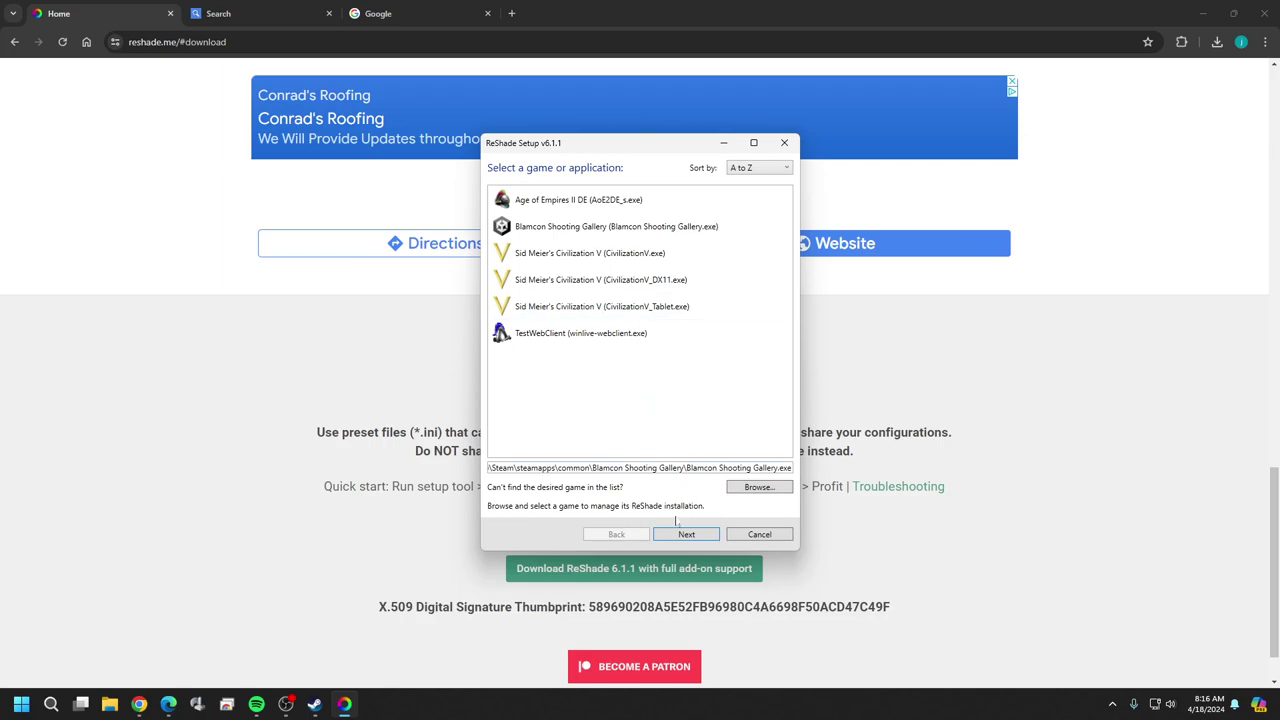
{"action": "left_click", "coordinate": [685, 535]}
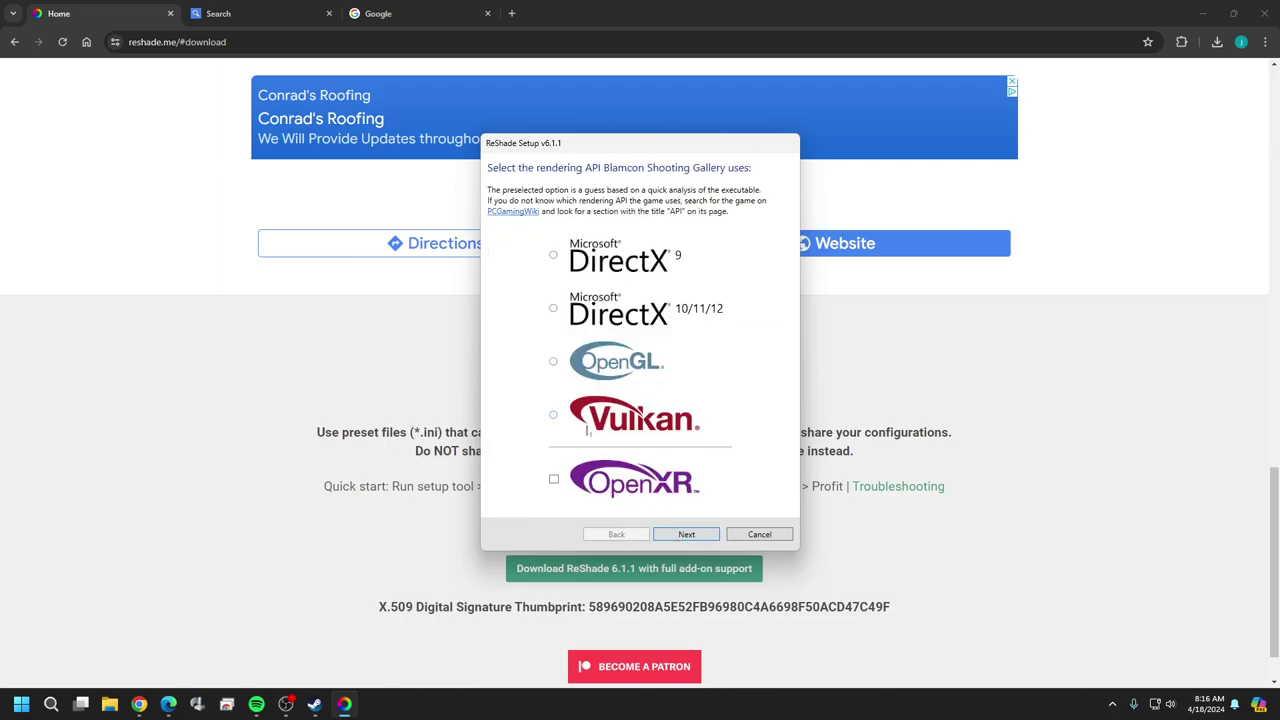
{"action": "left_click", "coordinate": [690, 534]}
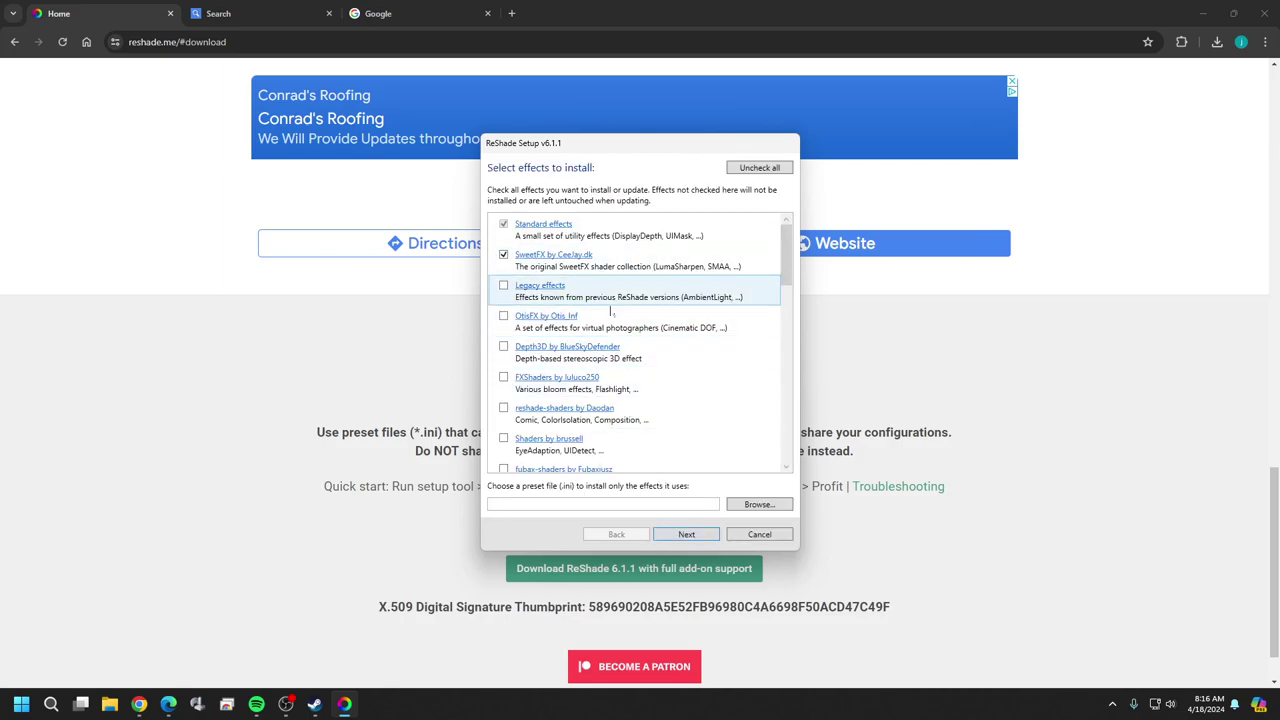
Step: Add the Legacy effects package to the selected Standard and SweetFX effects, install them with ReShade and finish the setup
{"action": "scroll", "coordinate": [598, 298], "scroll_direction": "down", "scroll_amount": 2}
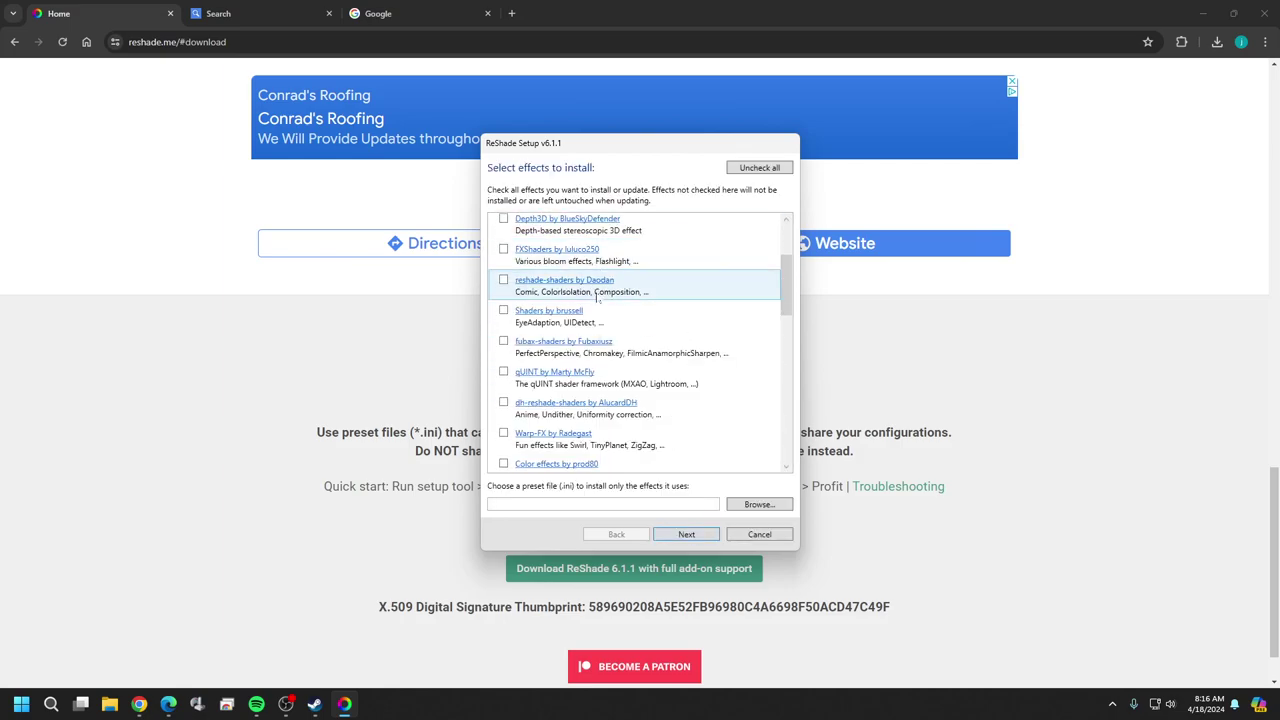
{"action": "scroll", "coordinate": [598, 298], "scroll_direction": "down", "scroll_amount": 8}
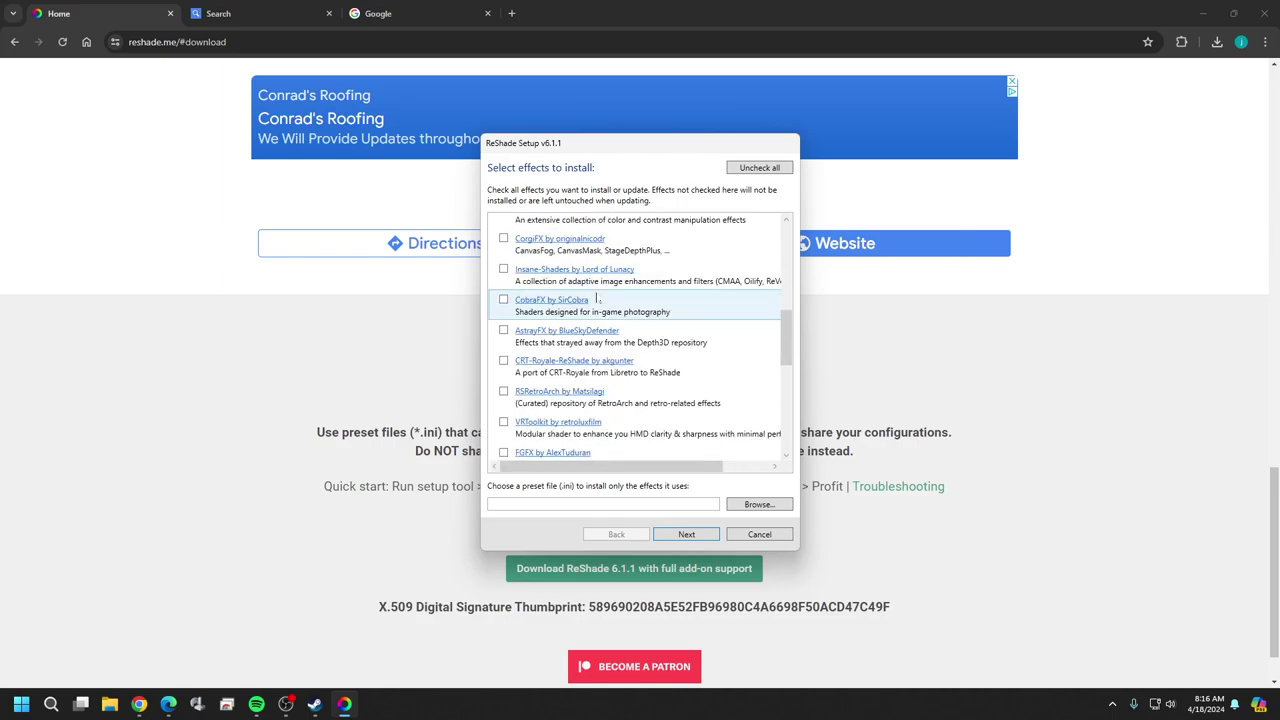
{"action": "scroll", "coordinate": [598, 298], "scroll_direction": "down", "scroll_amount": 9}
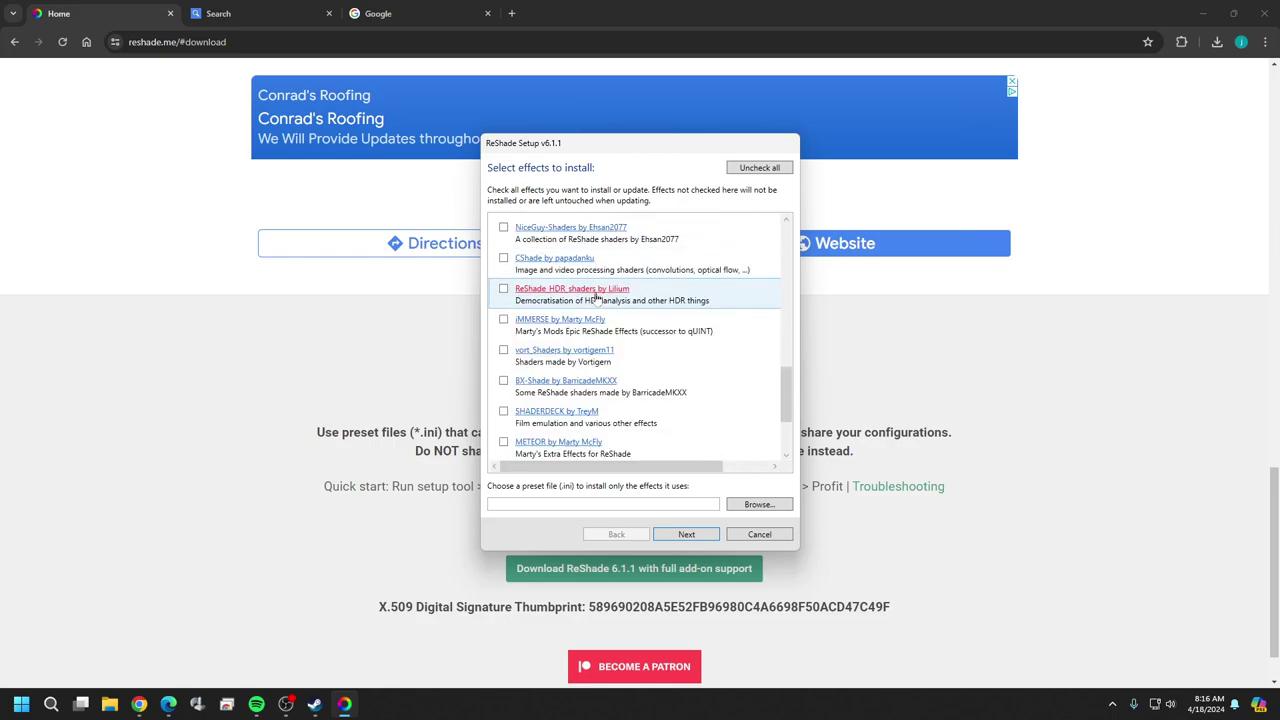
{"action": "scroll", "coordinate": [617, 357], "scroll_direction": "up", "scroll_amount": 3}
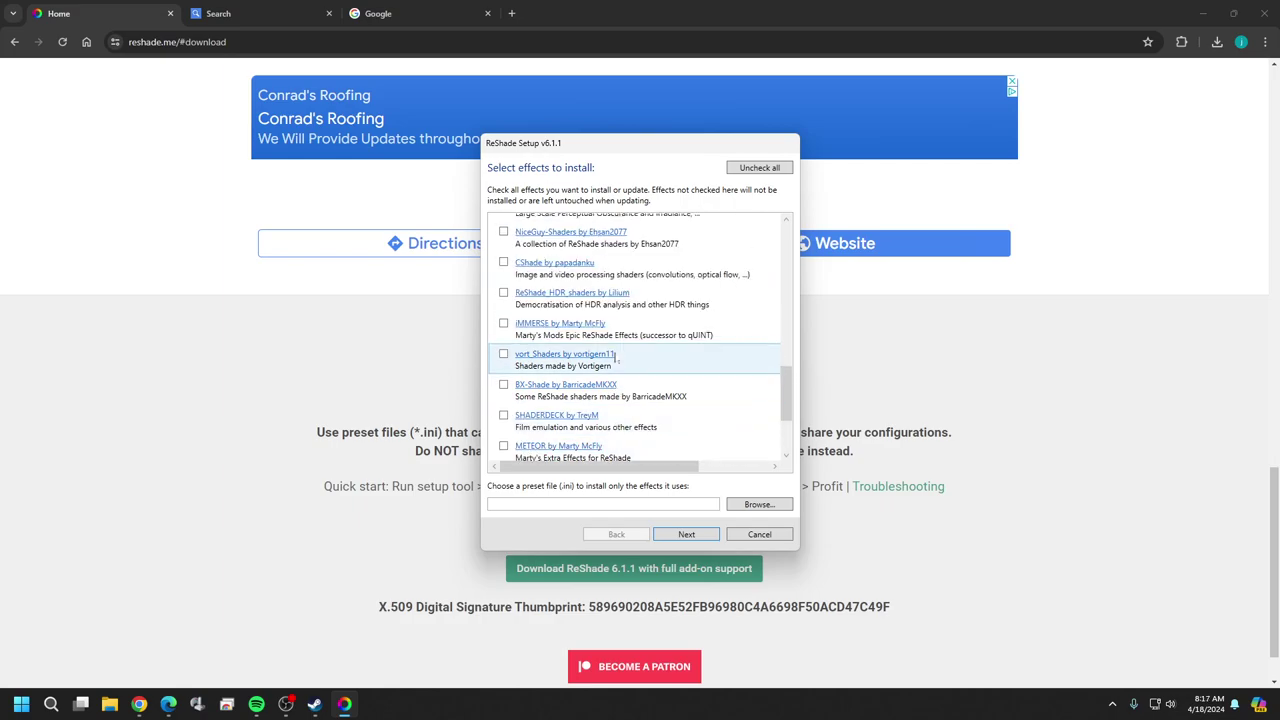
{"action": "scroll", "coordinate": [617, 357], "scroll_direction": "up", "scroll_amount": 5}
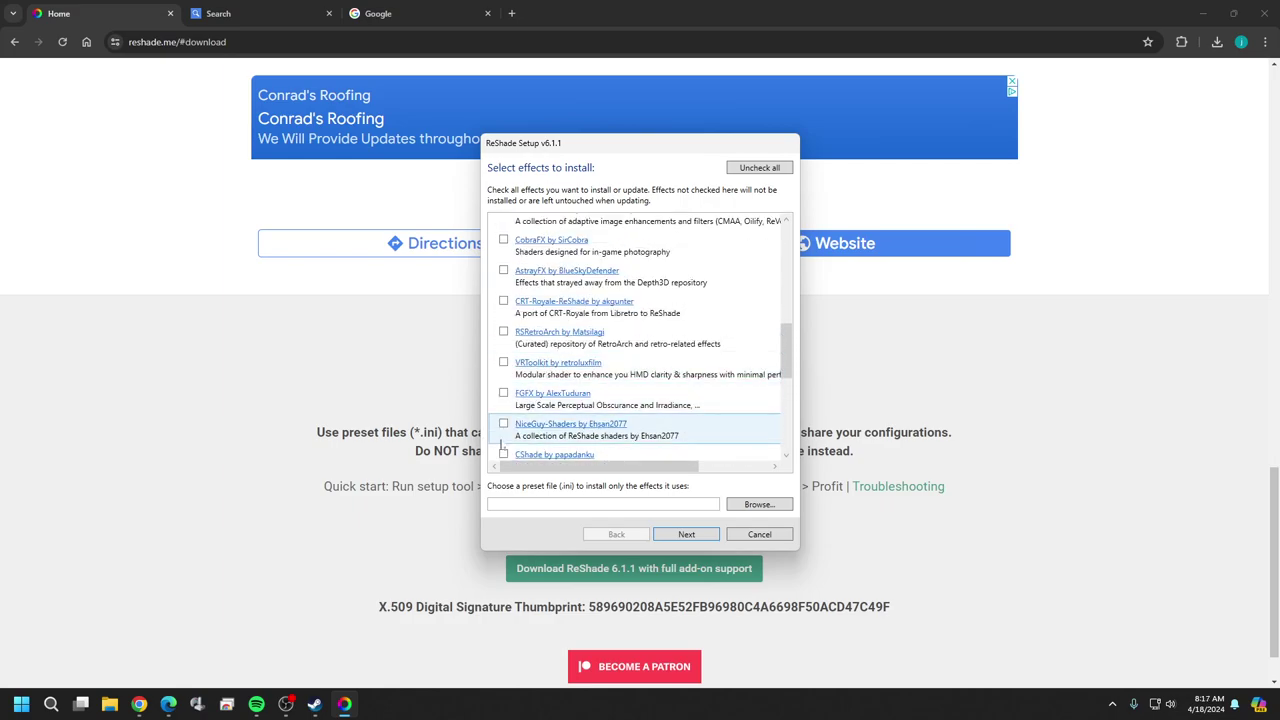
{"action": "scroll", "coordinate": [600, 400], "scroll_direction": "up", "scroll_amount": 5}
{"action": "scroll", "coordinate": [610, 280], "scroll_direction": "up", "scroll_amount": 8}
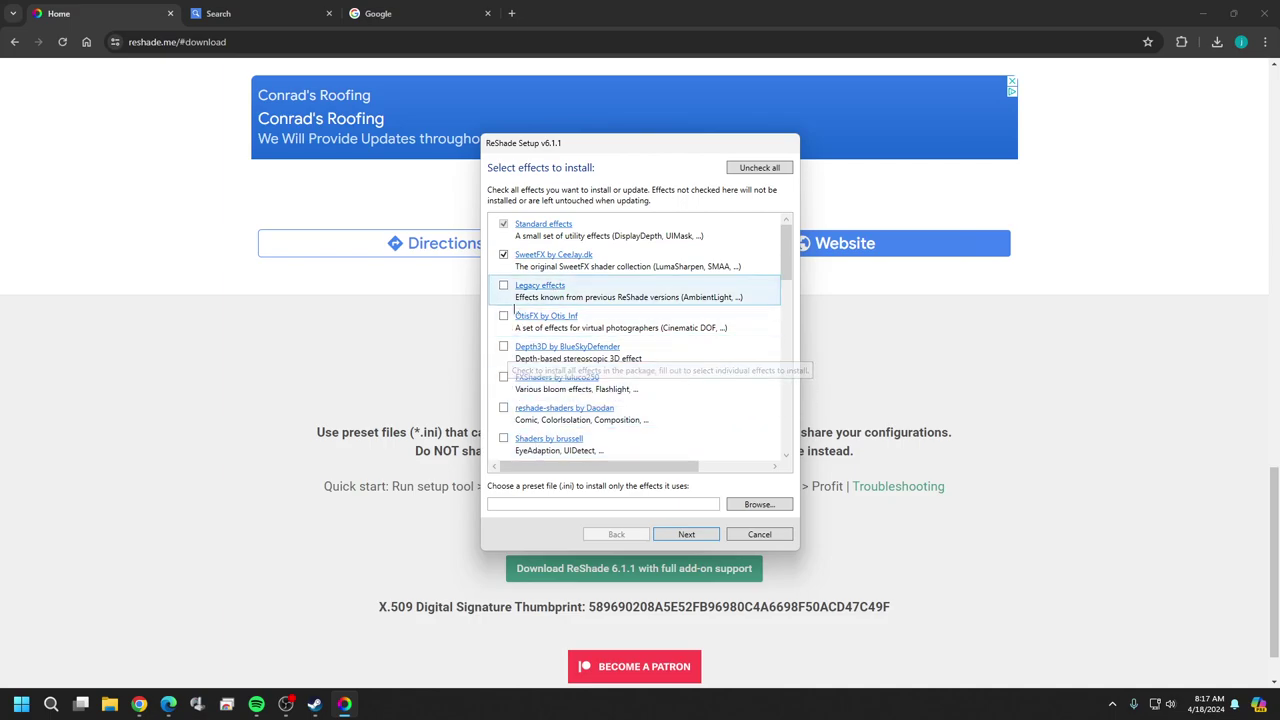
{"action": "left_click", "coordinate": [503, 287]}
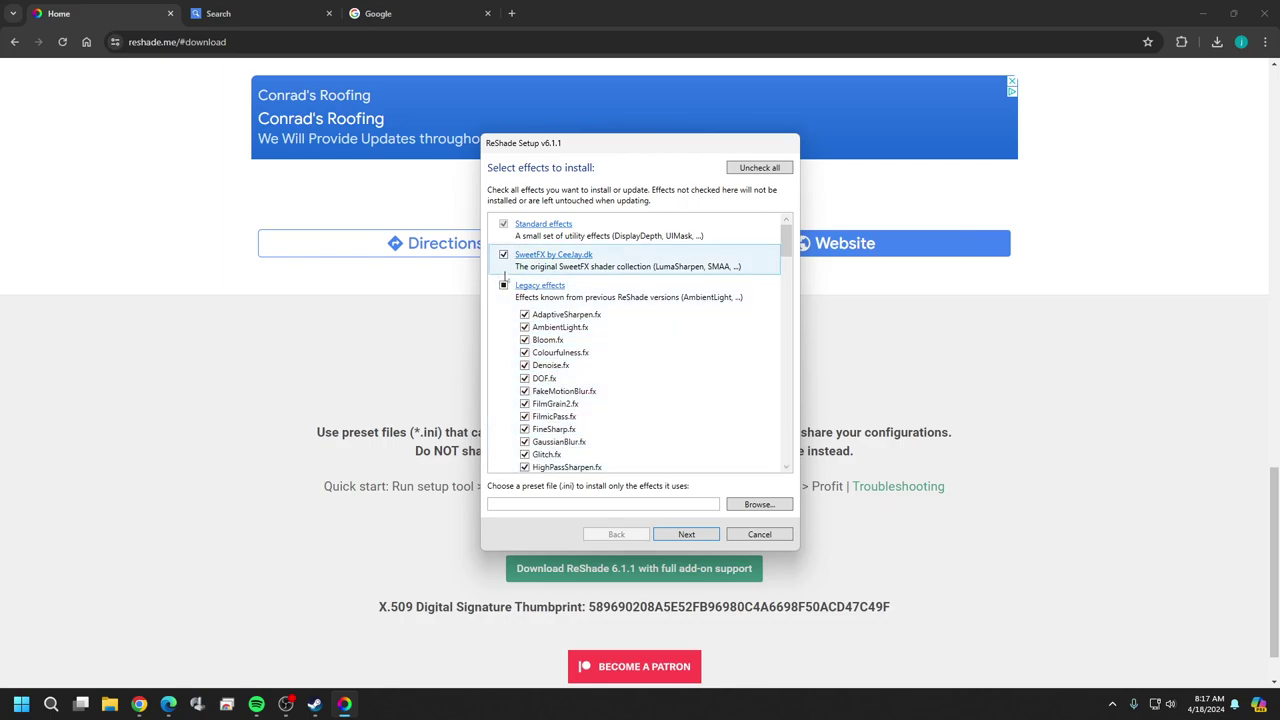
{"action": "left_click", "coordinate": [687, 539]}
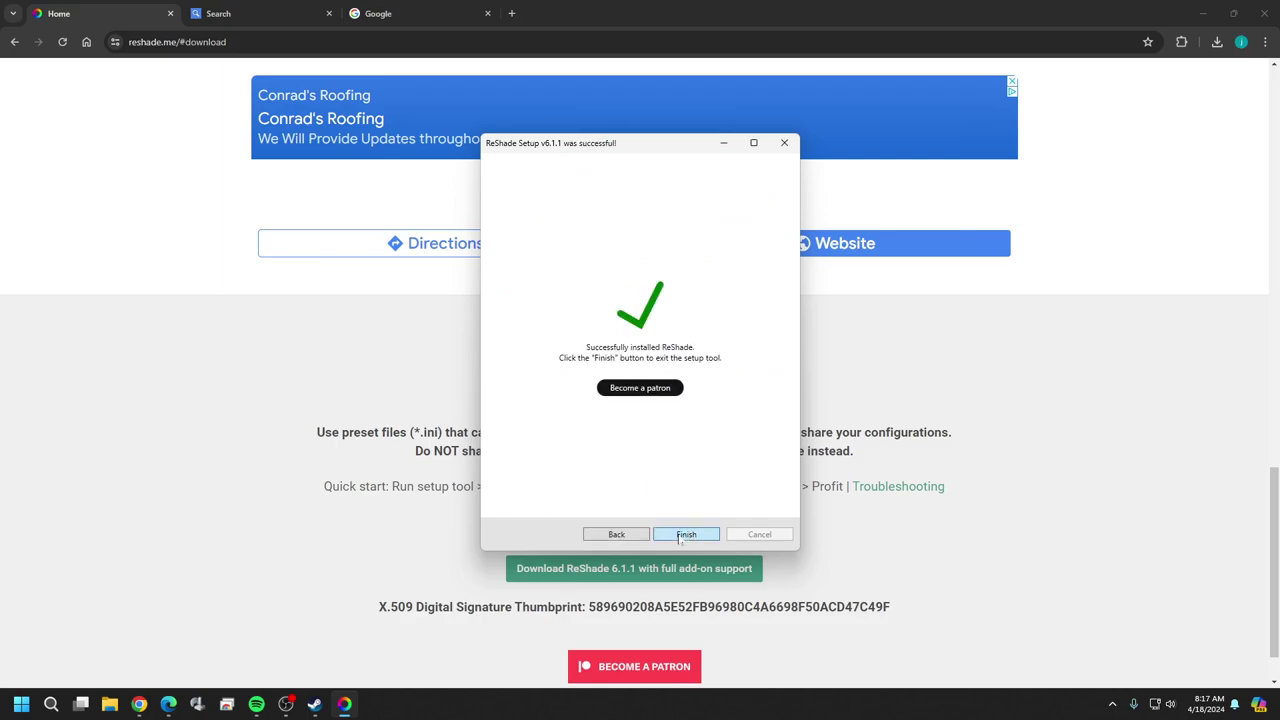
{"action": "left_click", "coordinate": [685, 536]}
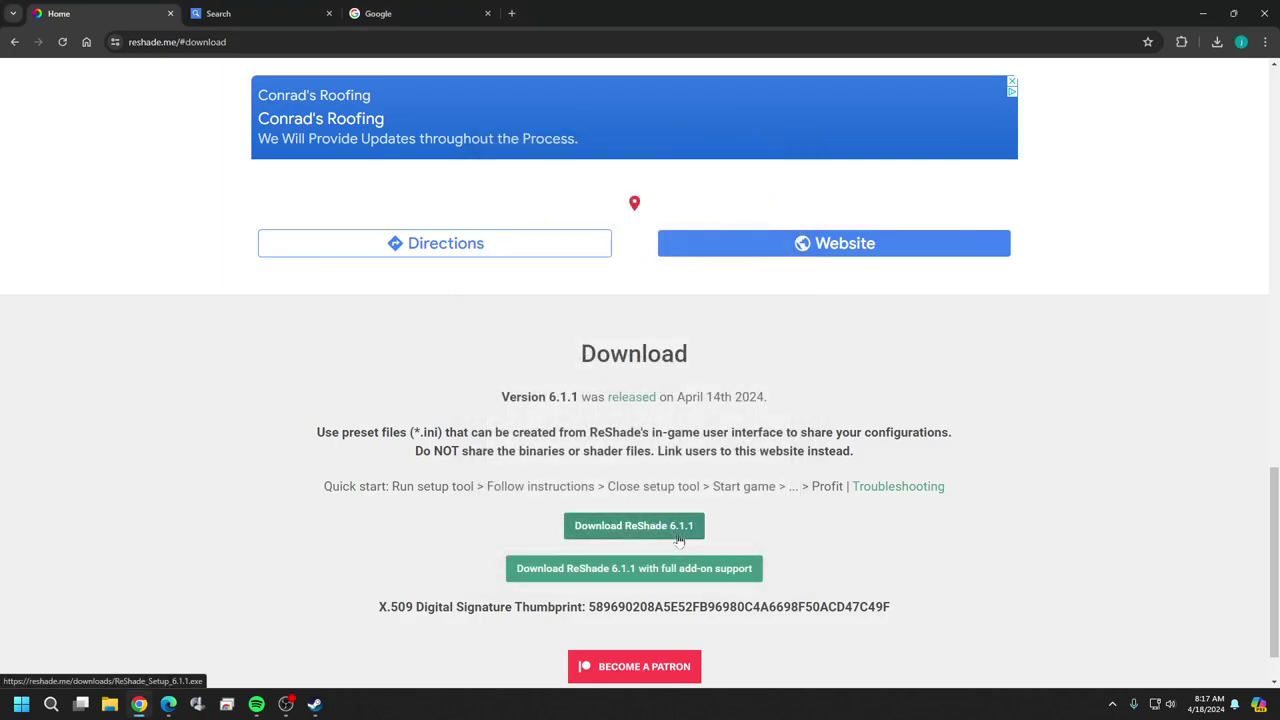
Step: Clear the browser windows off the desktop and launch Blamcon Shooting Gallery from the Steam library
{"action": "left_click", "coordinate": [1205, 12]}
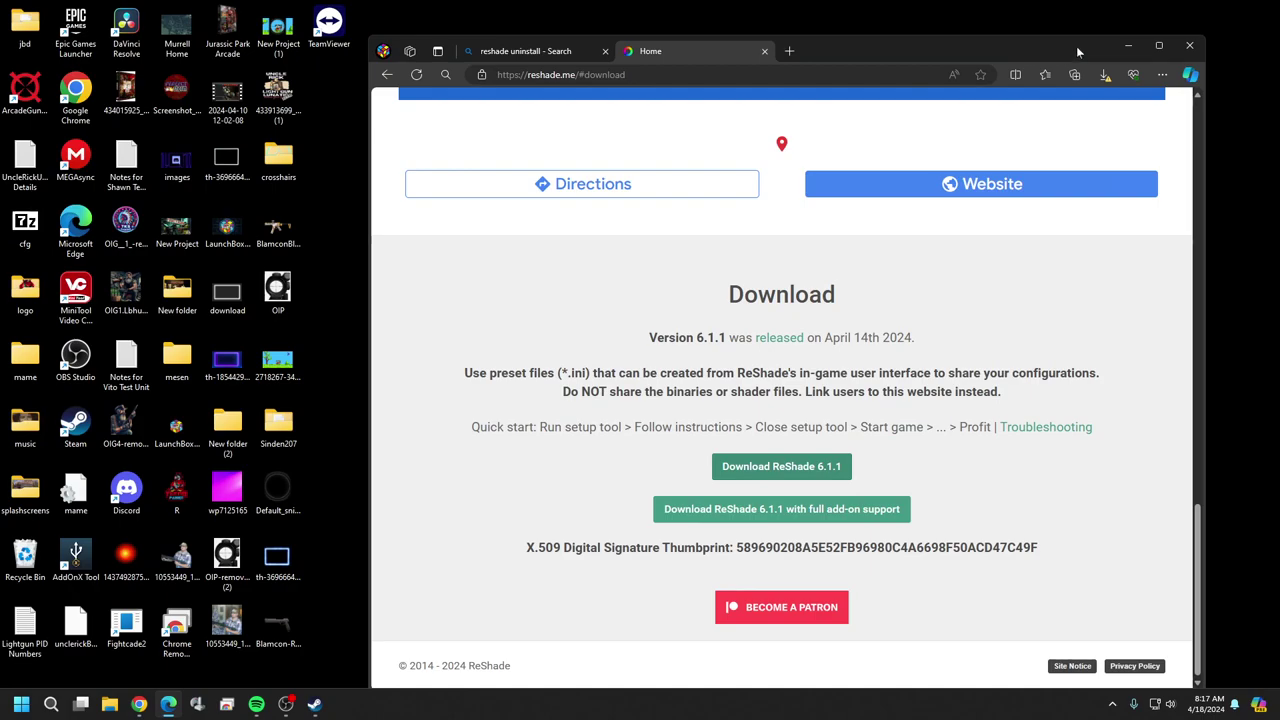
{"action": "left_click", "coordinate": [1118, 45]}
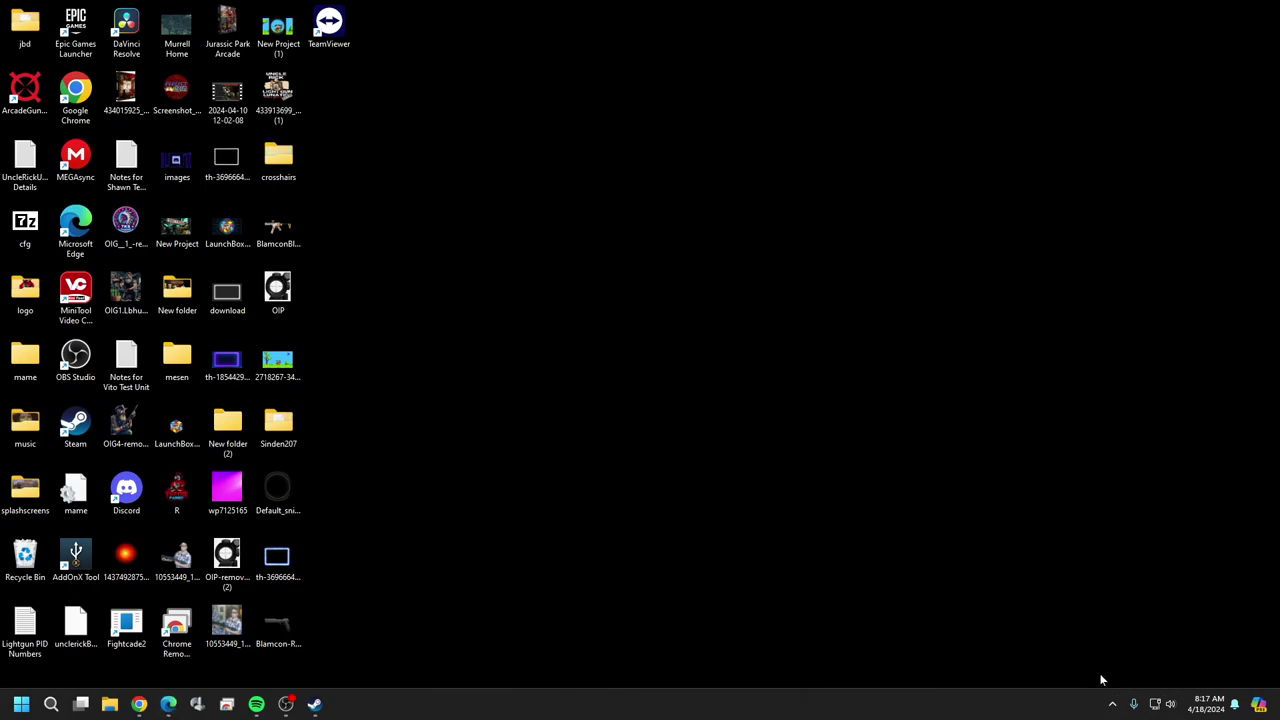
{"action": "left_click", "coordinate": [1112, 704]}
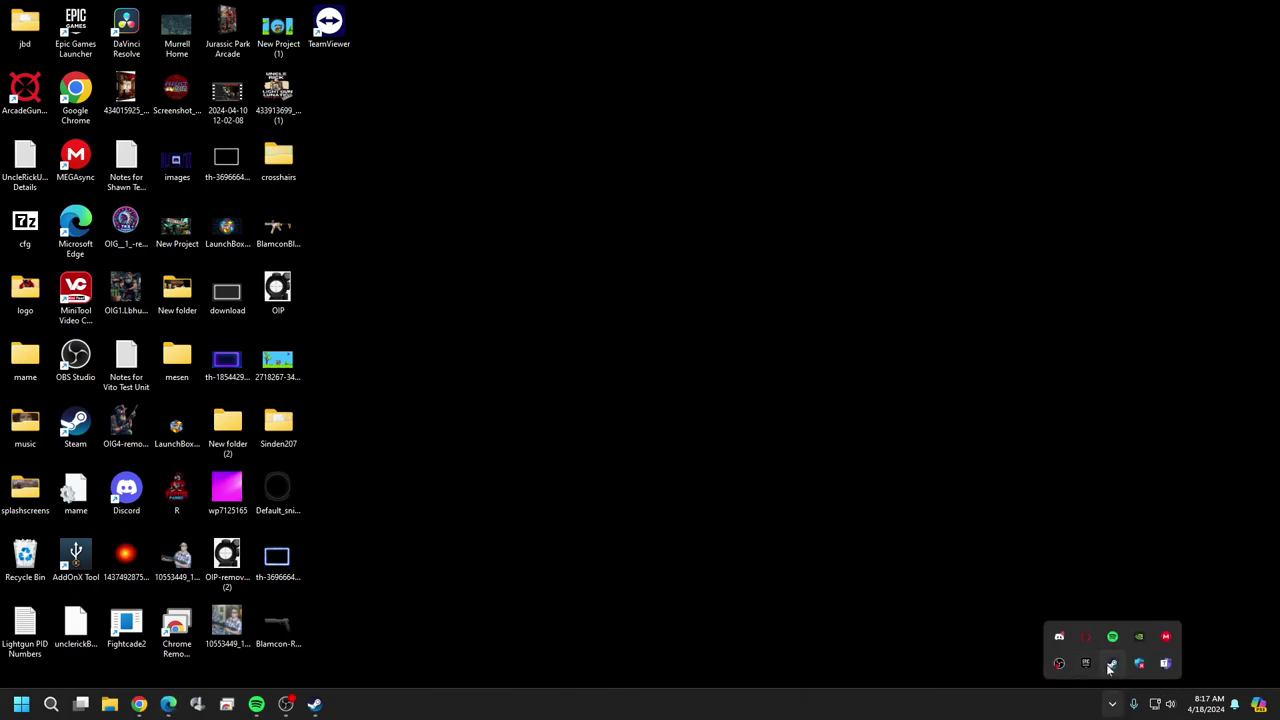
{"action": "left_click", "coordinate": [883, 339]}
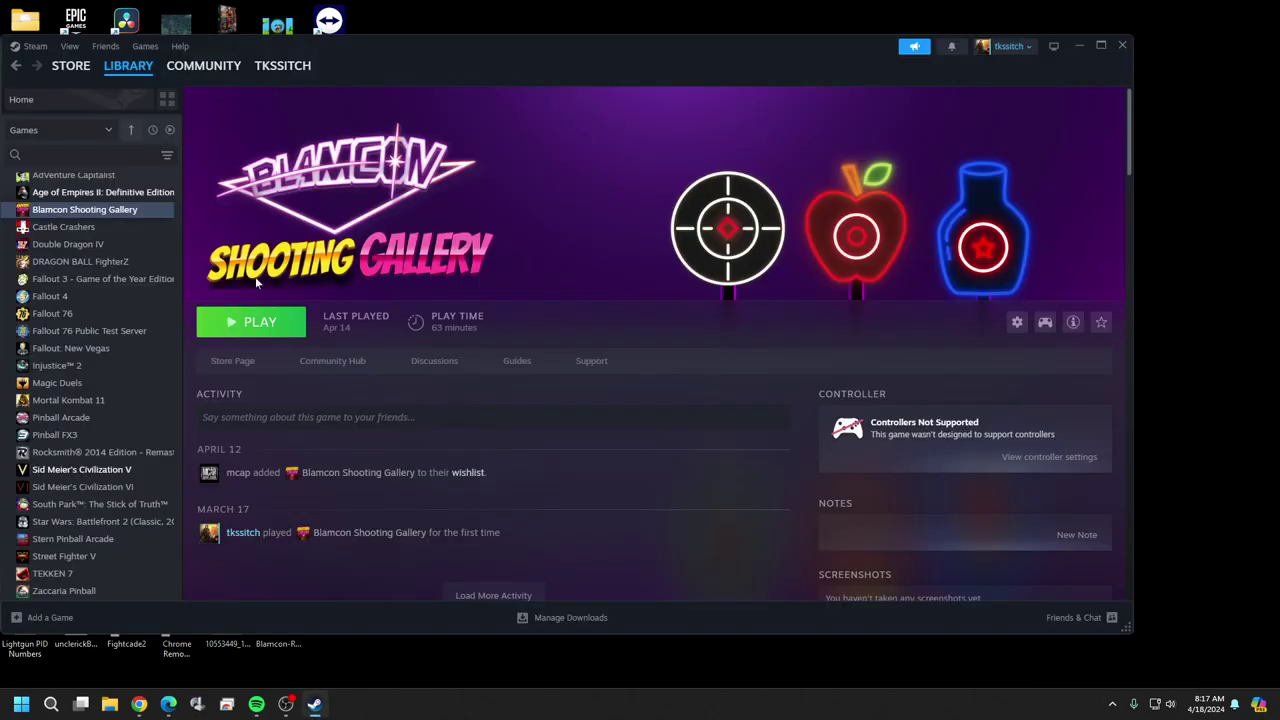
{"action": "left_click", "coordinate": [254, 322]}
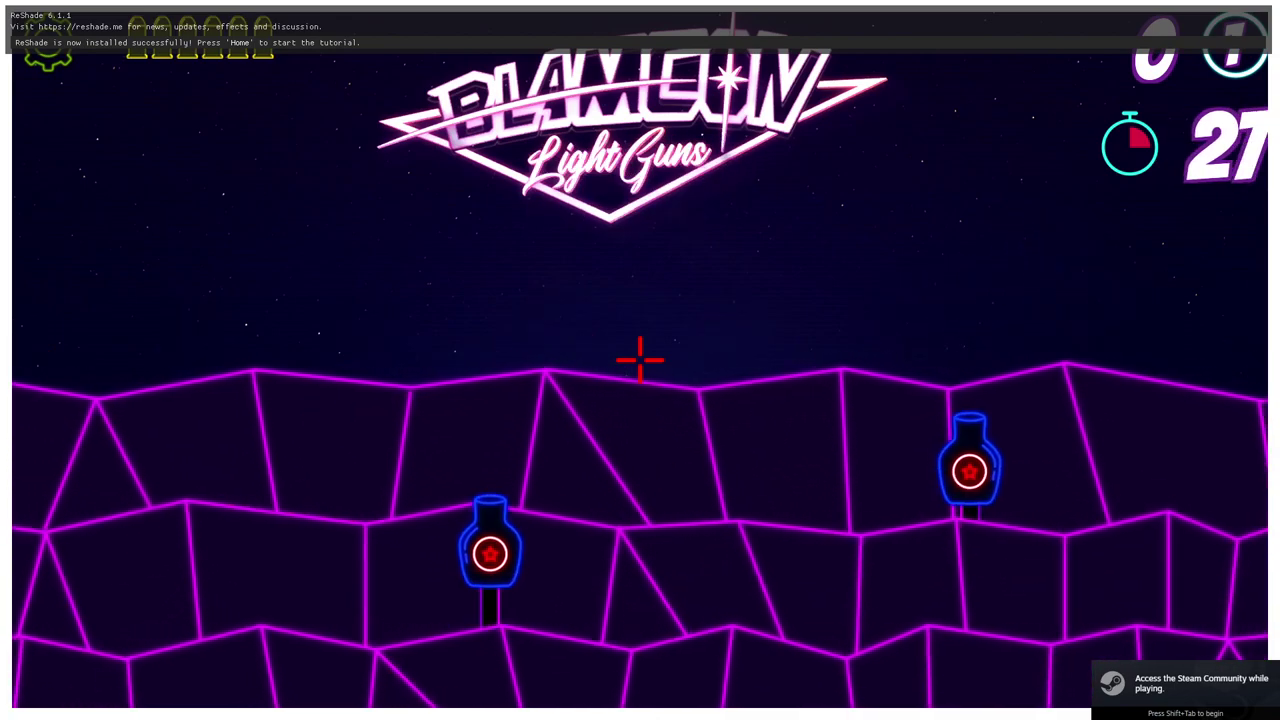
Step: Bring up the ReShade overlay in the game, skip the tutorial and turn off the Border effect
{"action": "key", "text": "Home"}
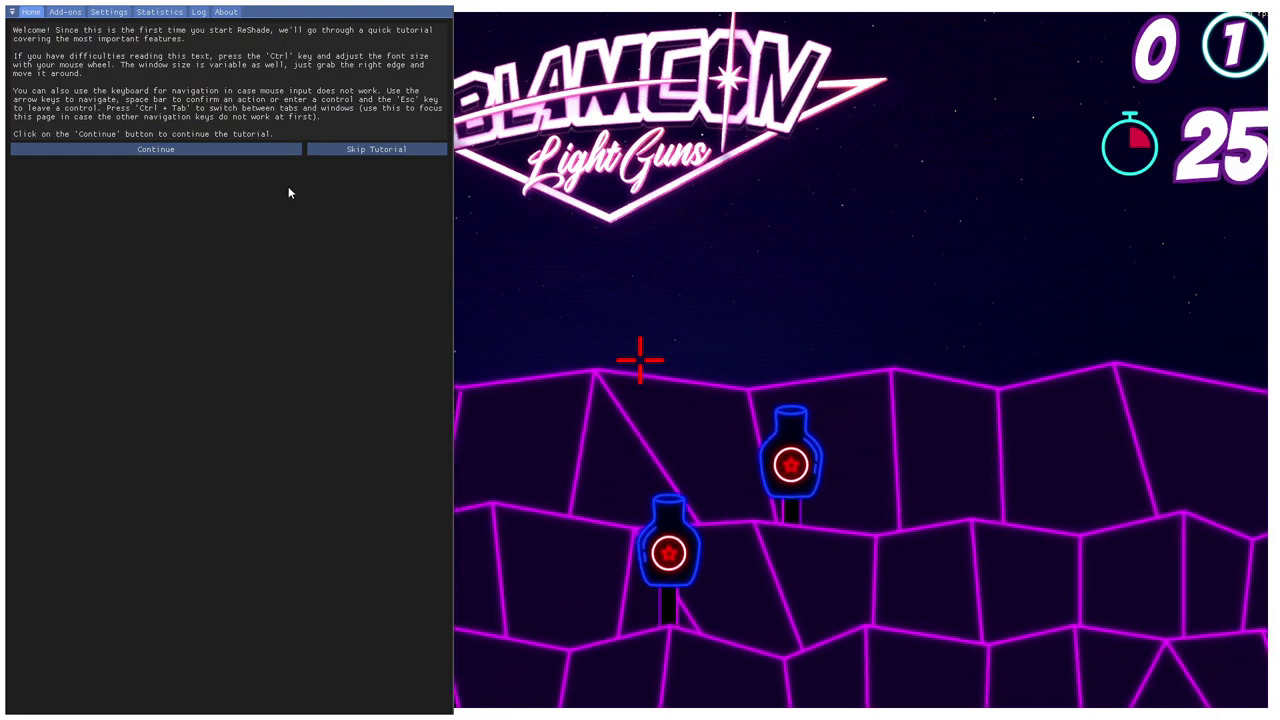
{"action": "left_click", "coordinate": [375, 150]}
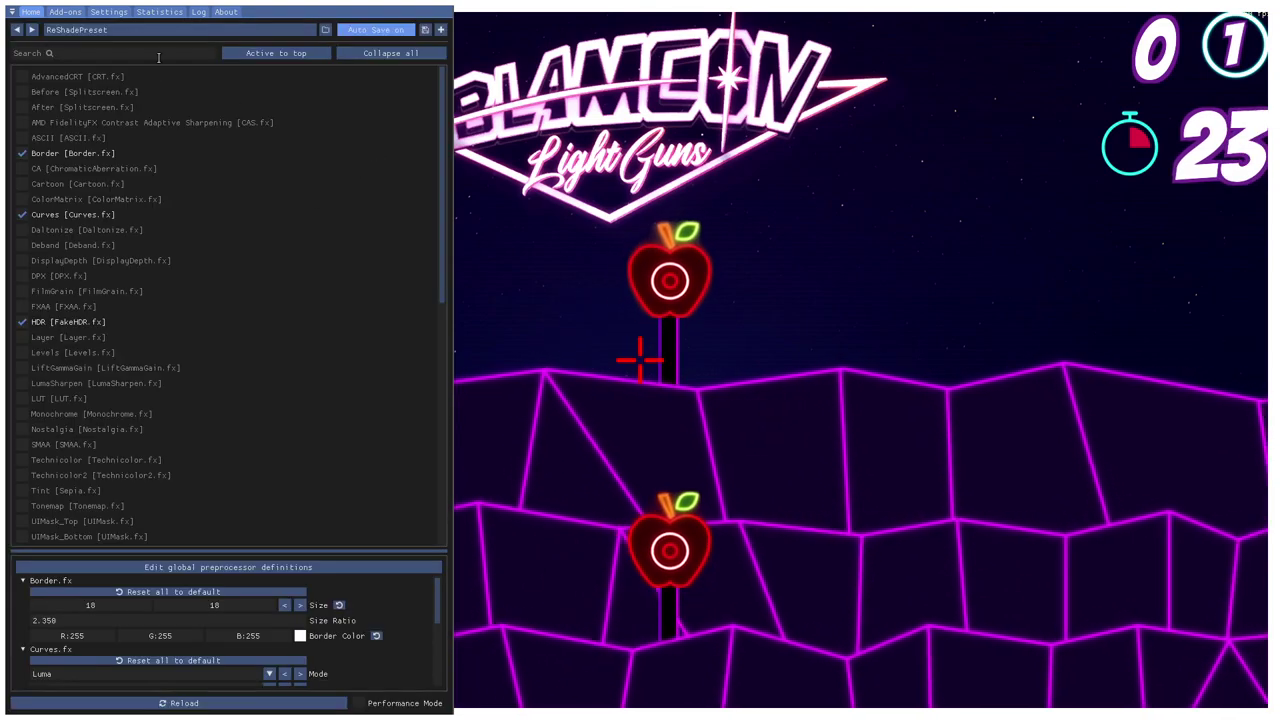
{"action": "left_click", "coordinate": [32, 156]}
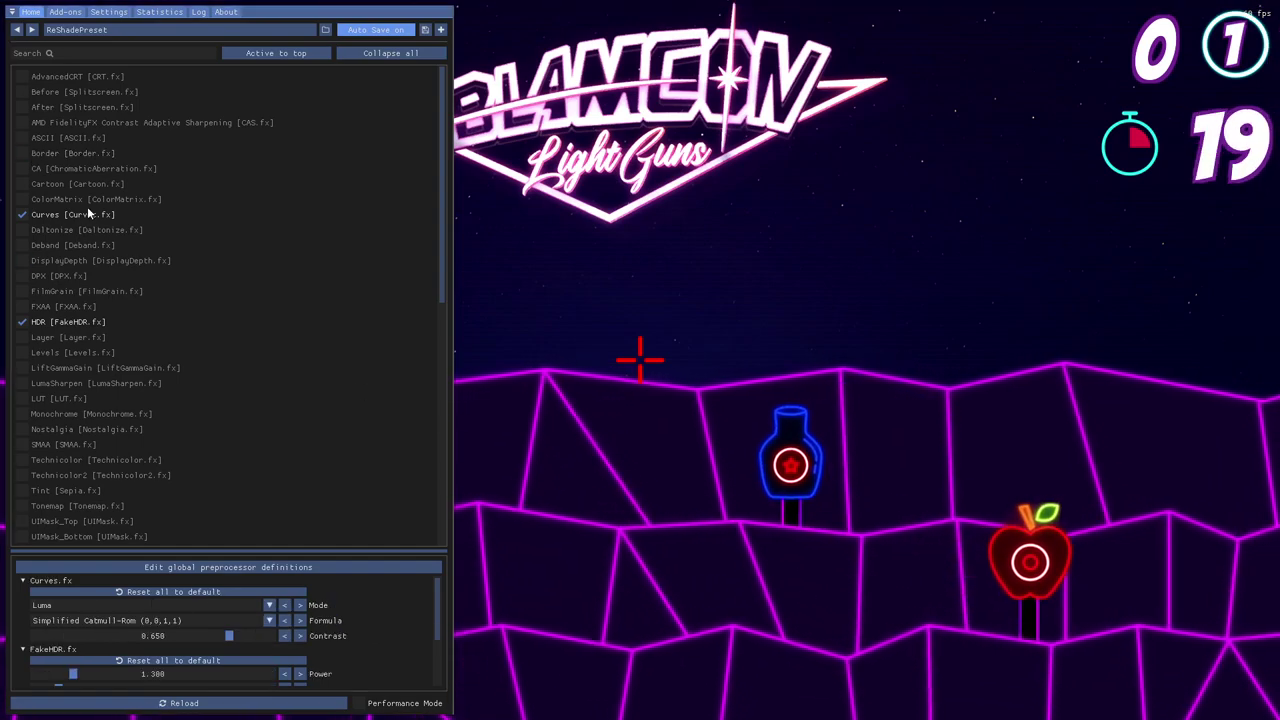
Step: Turn off the HDR, Vibrance and Curves effects in the ReShade preset
{"action": "scroll", "coordinate": [234, 348], "scroll_direction": "down", "scroll_amount": 6}
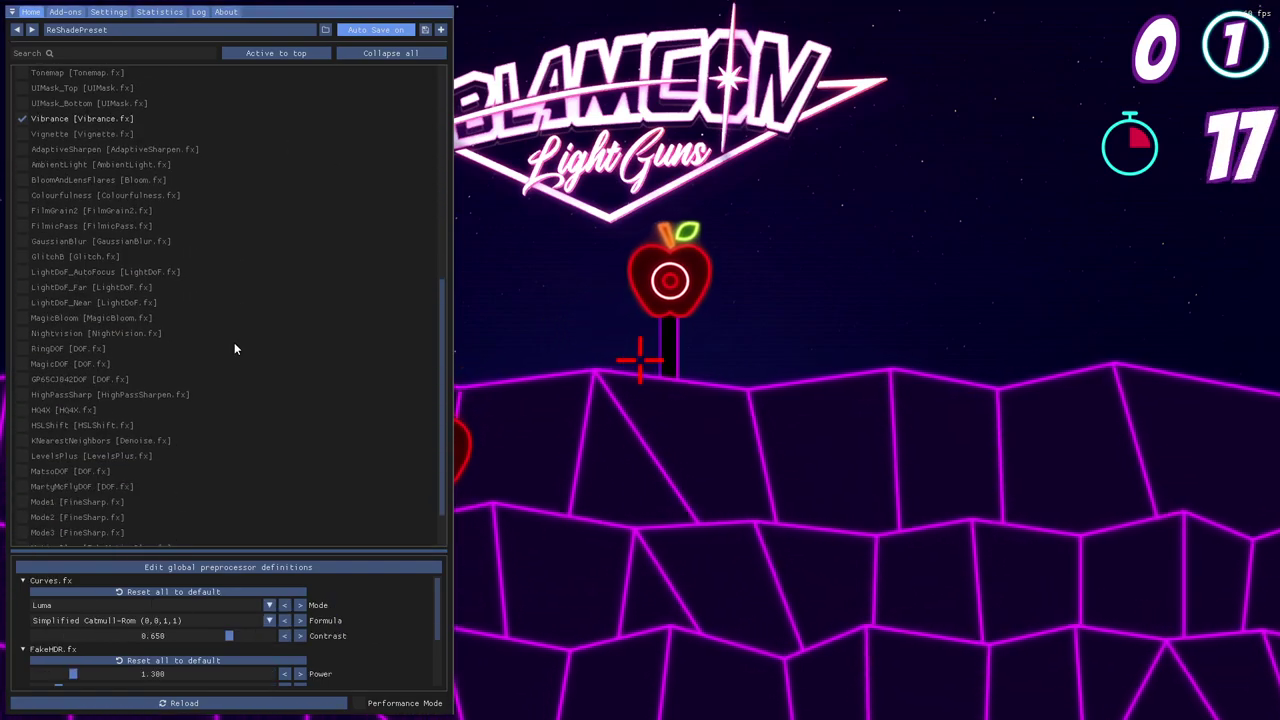
{"action": "scroll", "coordinate": [235, 348], "scroll_direction": "down", "scroll_amount": 2}
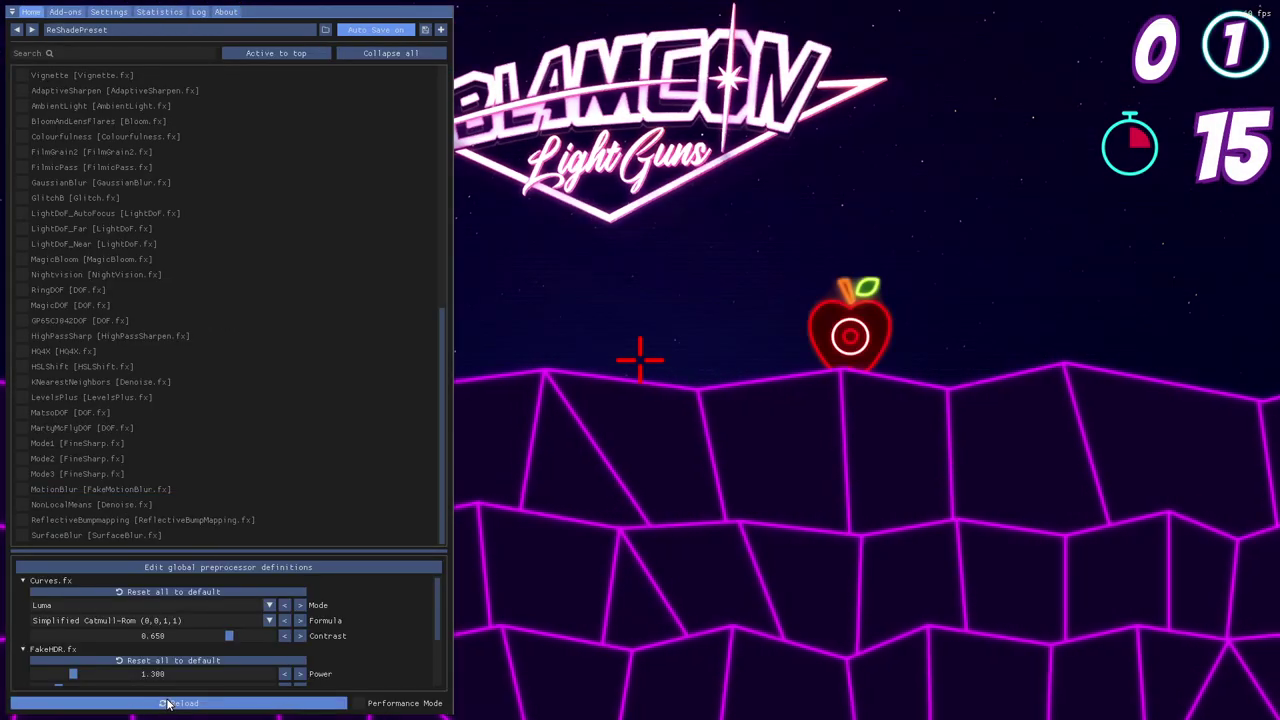
{"action": "scroll", "coordinate": [164, 248], "scroll_direction": "up", "scroll_amount": 4}
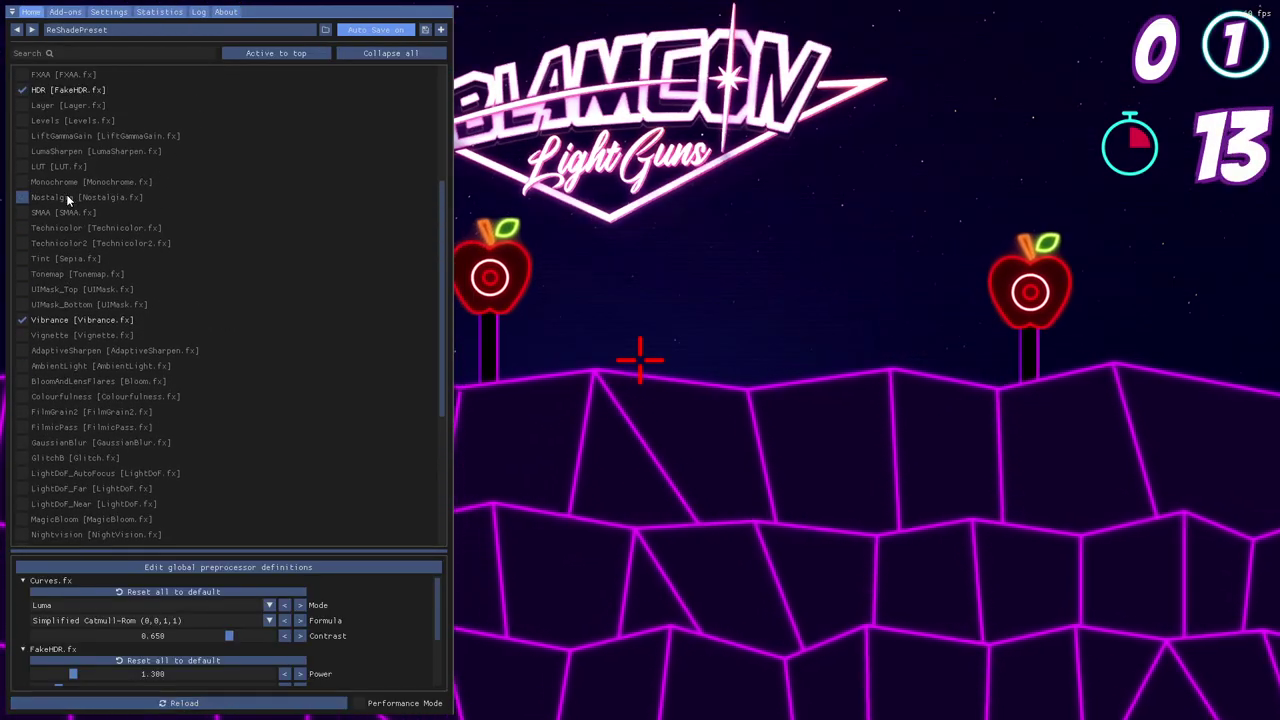
{"action": "left_click", "coordinate": [22, 89]}
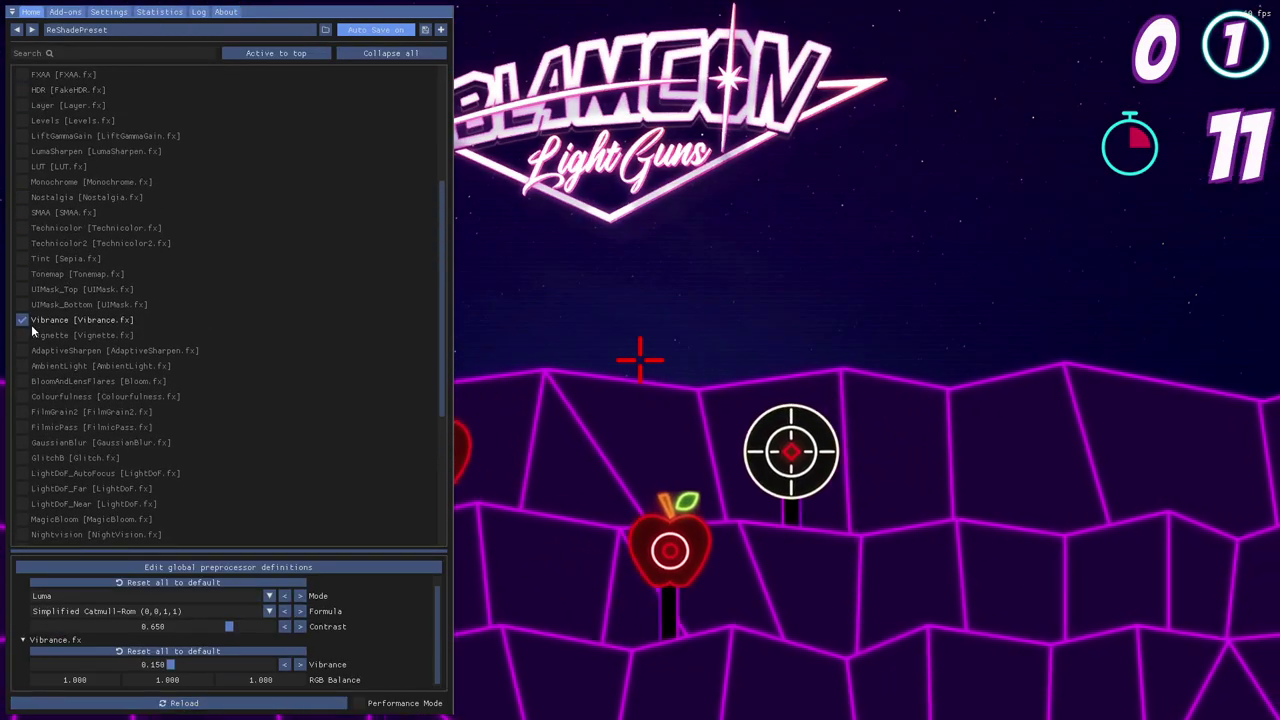
{"action": "left_click", "coordinate": [22, 319]}
{"action": "scroll", "coordinate": [54, 271], "scroll_direction": "up", "scroll_amount": 5}
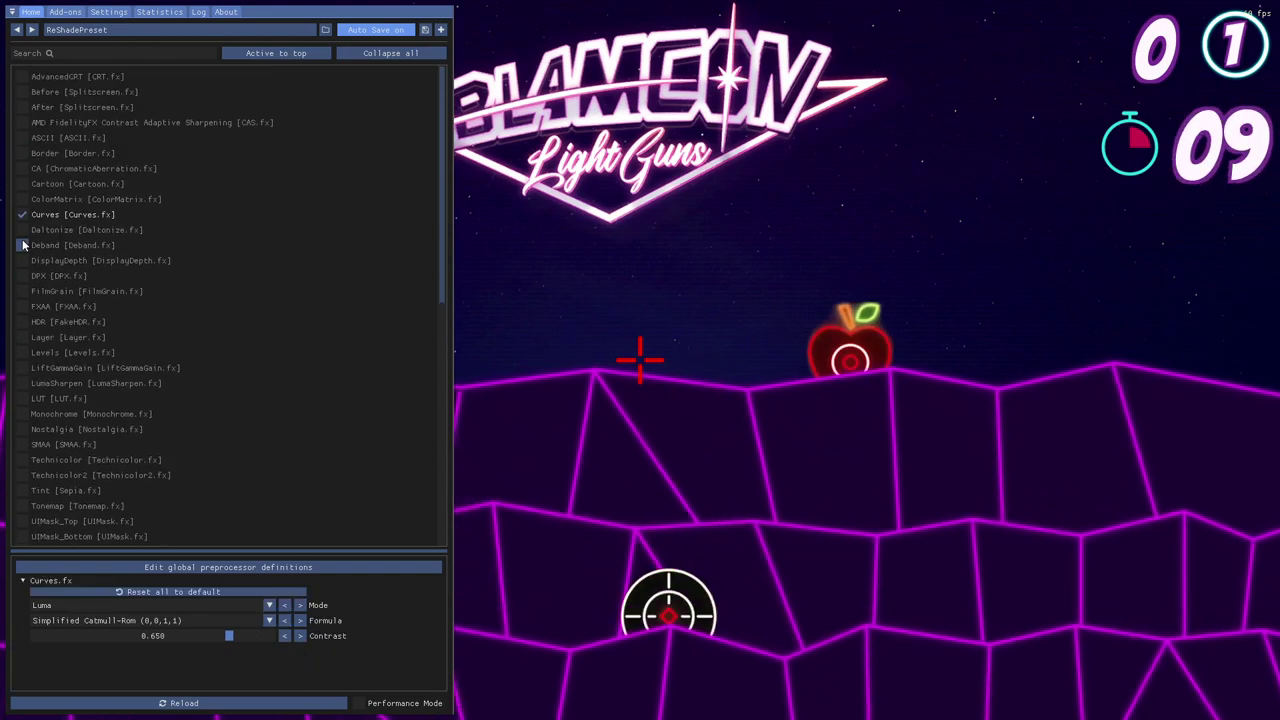
{"action": "left_click", "coordinate": [22, 214]}
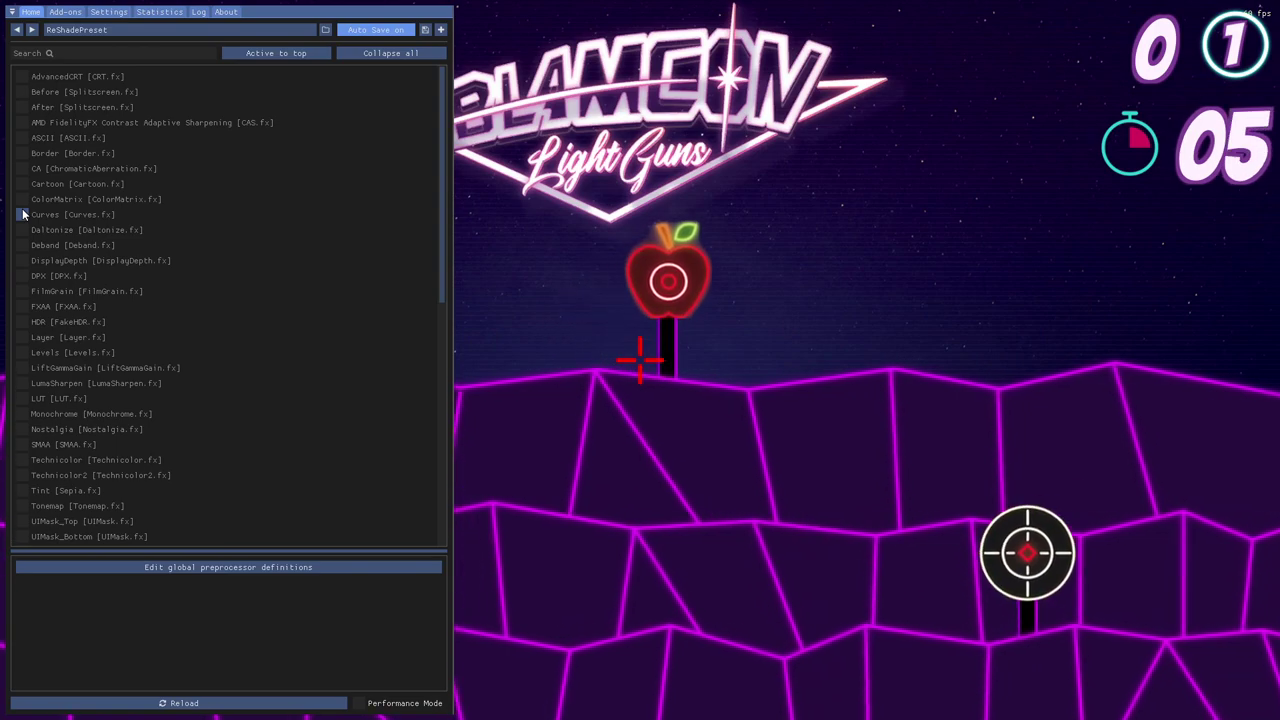
Step: Close the ReShade overlay and exit the game from the time-up screen
{"action": "key", "text": "Home"}
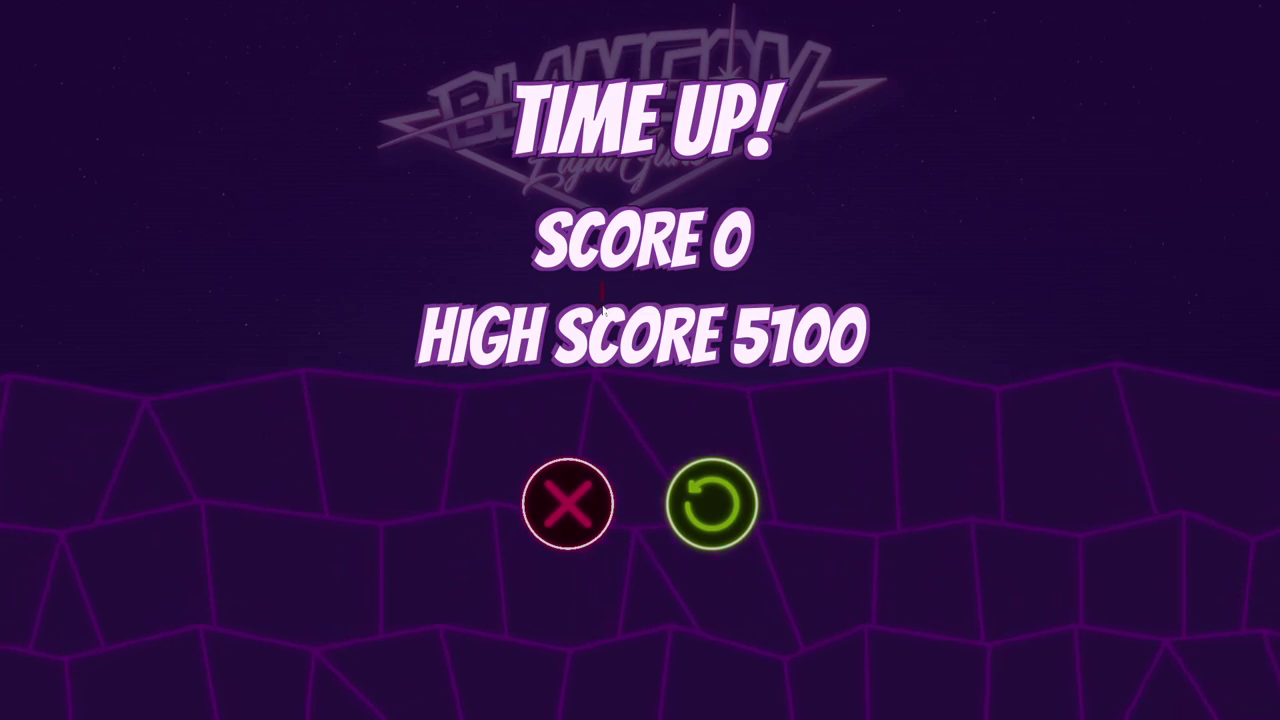
{"action": "key", "text": "XF86AudioRaiseVolume"}
{"action": "left_click", "coordinate": [578, 476]}
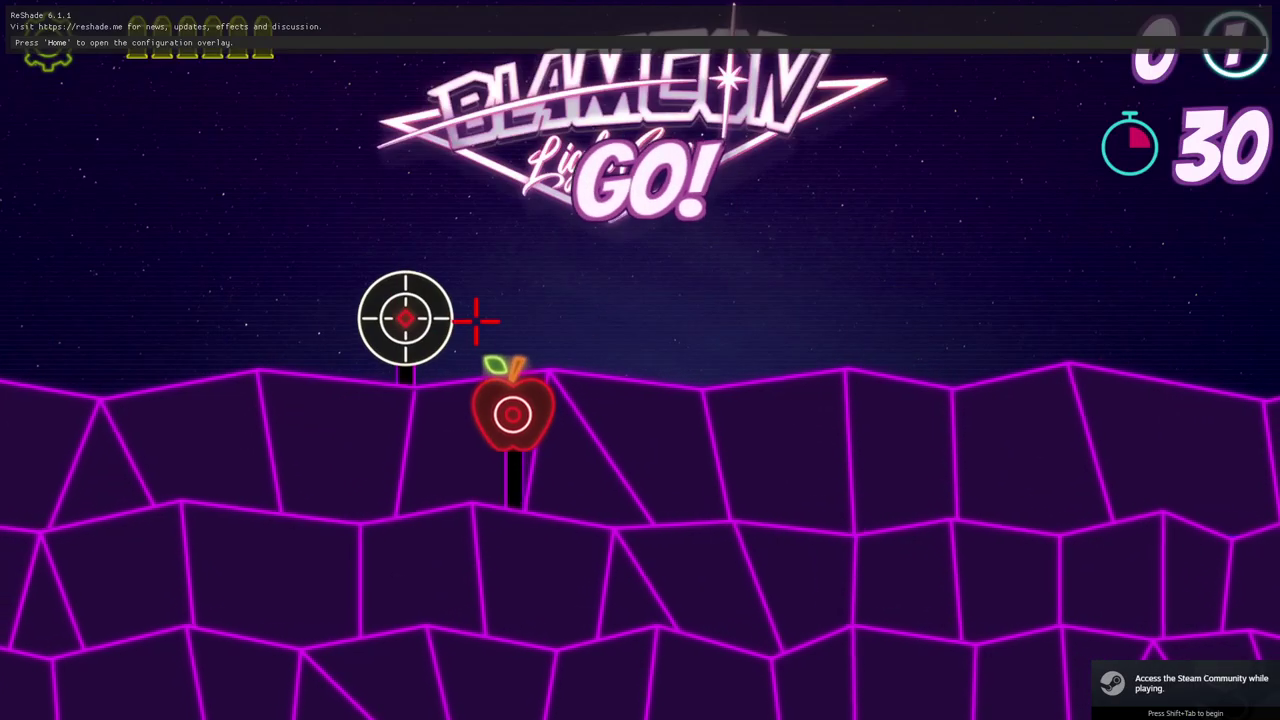
Step: Fire a few test shots at the targets and restart the round through the game's settings
{"action": "left_click", "coordinate": [555, 300]}
{"action": "left_click", "coordinate": [570, 308]}
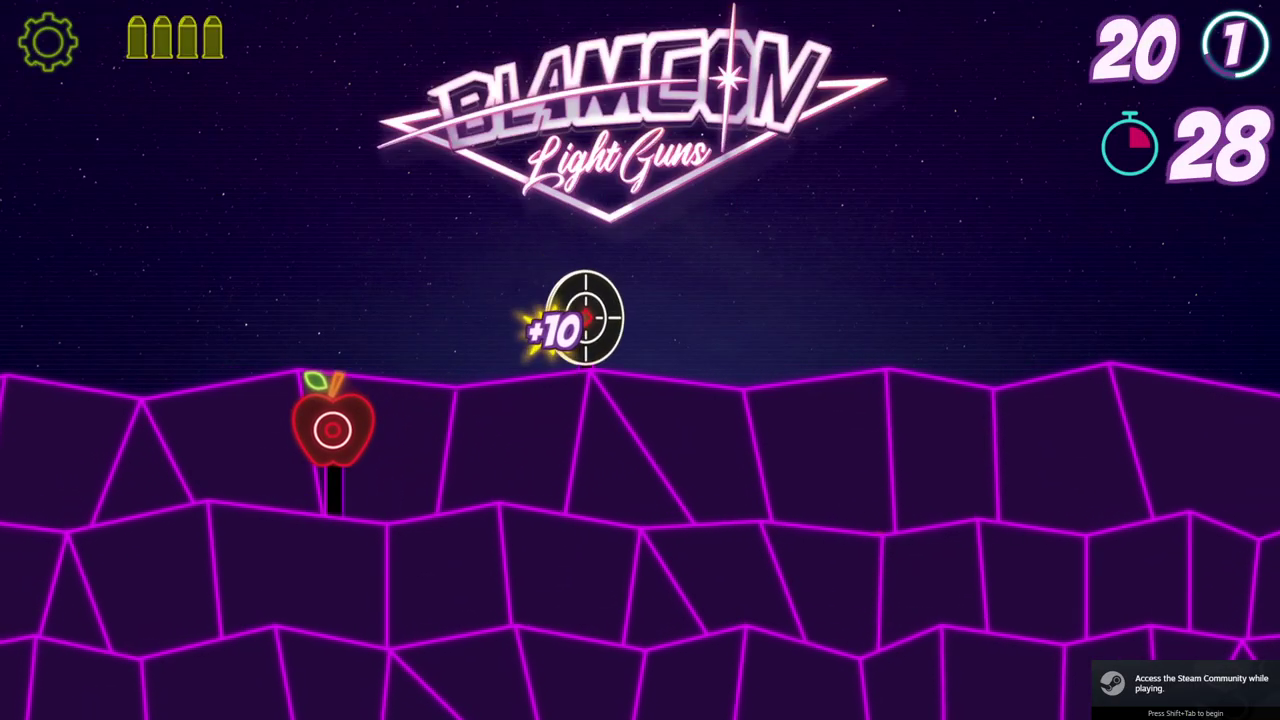
{"action": "left_click", "coordinate": [615, 300]}
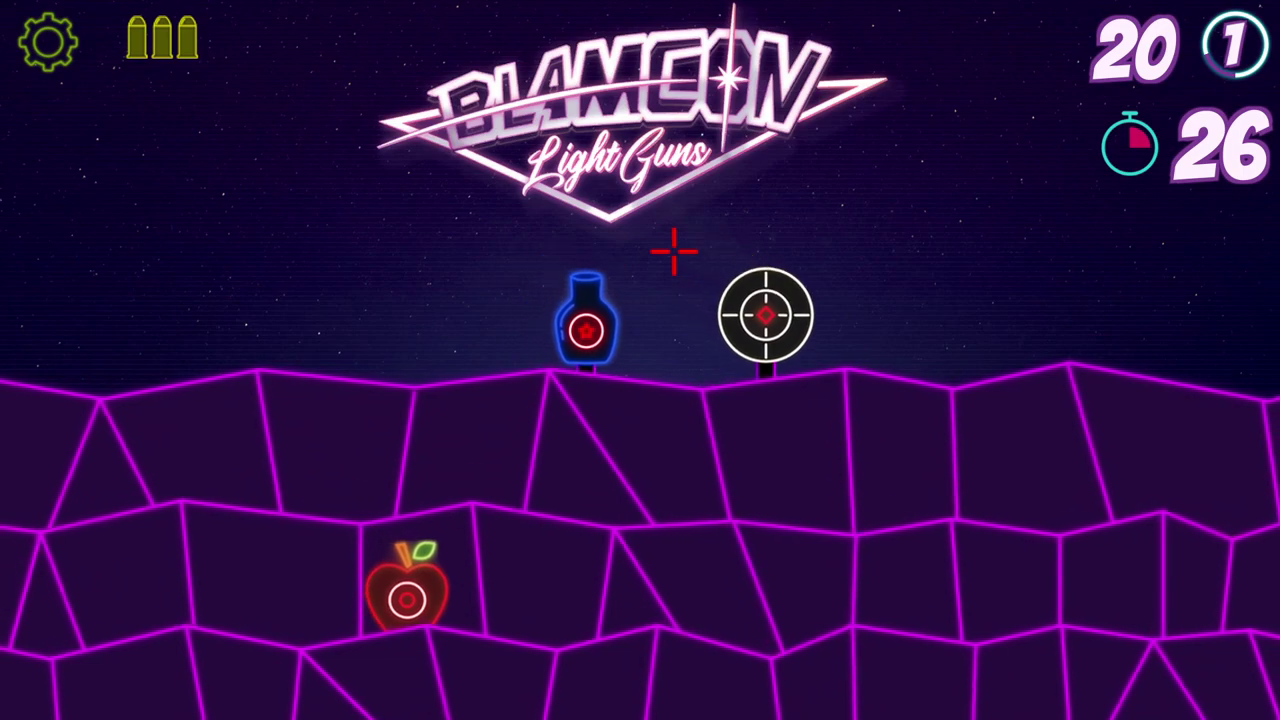
{"action": "left_click", "coordinate": [55, 33]}
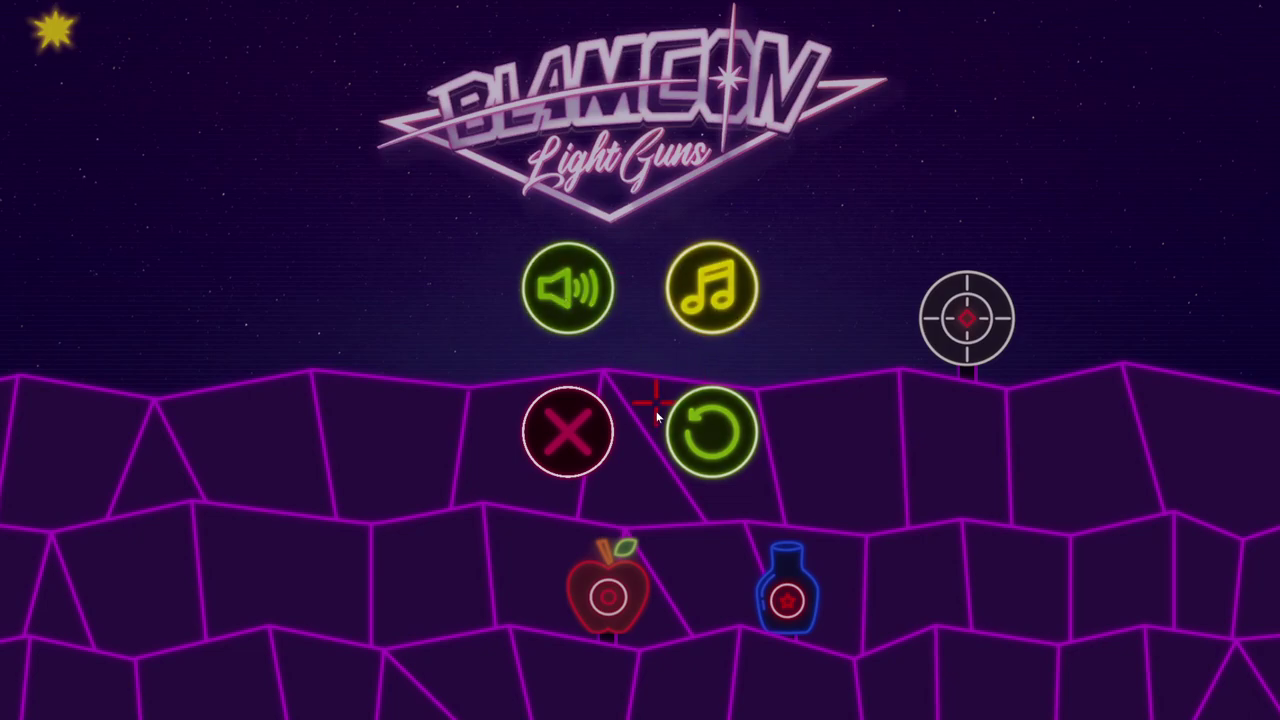
{"action": "left_click", "coordinate": [708, 437]}
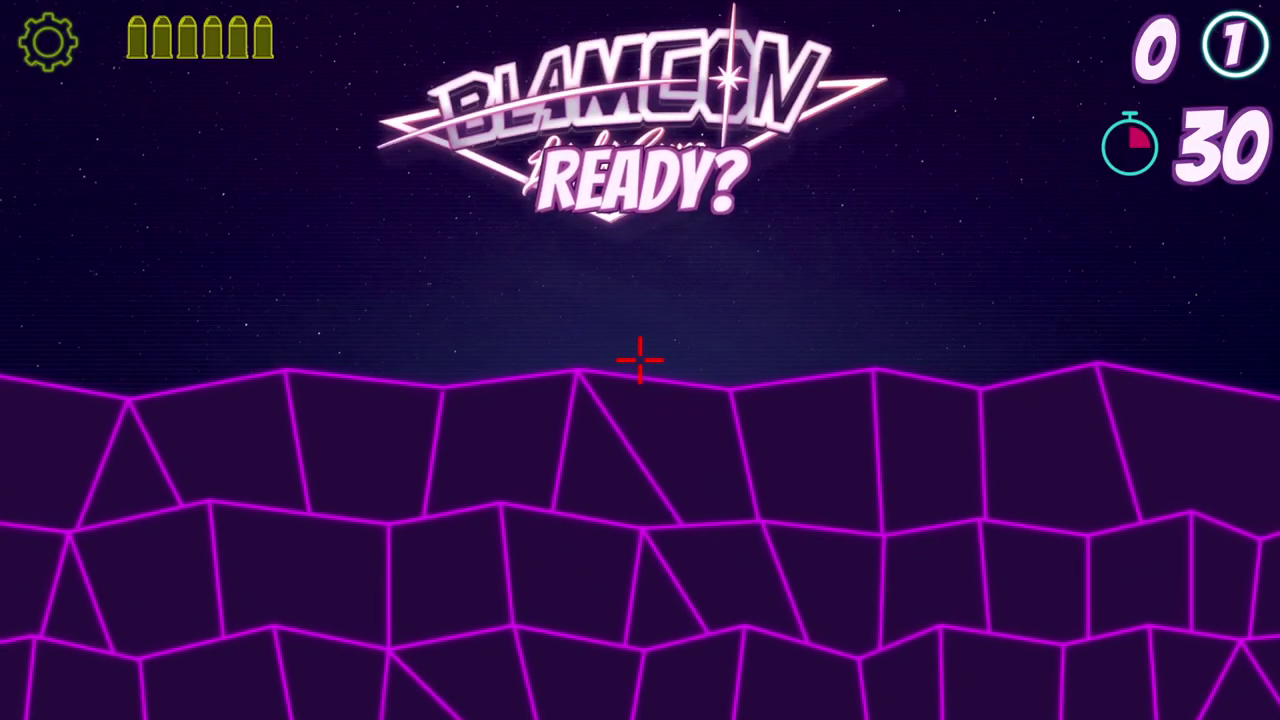
Step: Shoot repeatedly at the targets in the restarted round, reloading as the ammunition runs out
{"action": "left_click", "coordinate": [282, 343]}
{"action": "left_click", "coordinate": [265, 343]}
{"action": "left_click", "coordinate": [271, 340]}
{"action": "left_click", "coordinate": [271, 338]}
{"action": "left_click", "coordinate": [271, 337]}
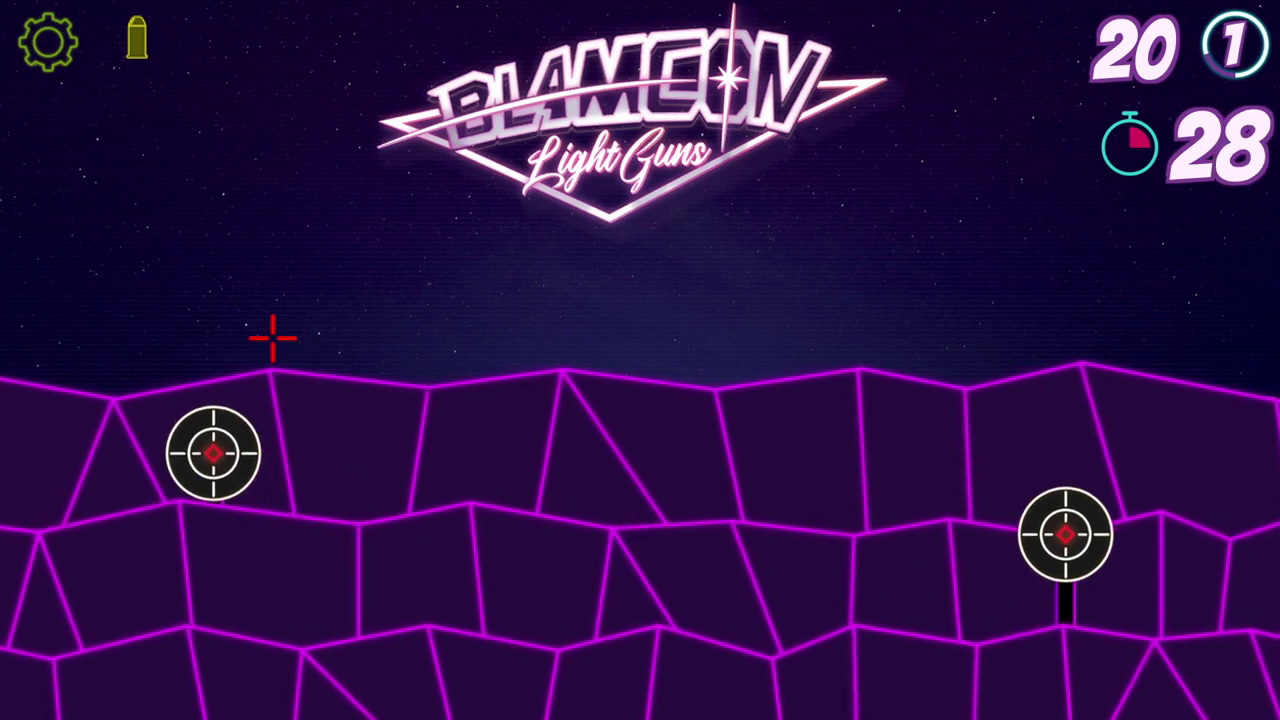
{"action": "left_click", "coordinate": [268, 330]}
{"action": "left_click", "coordinate": [274, 314]}
{"action": "left_click", "coordinate": [277, 317]}
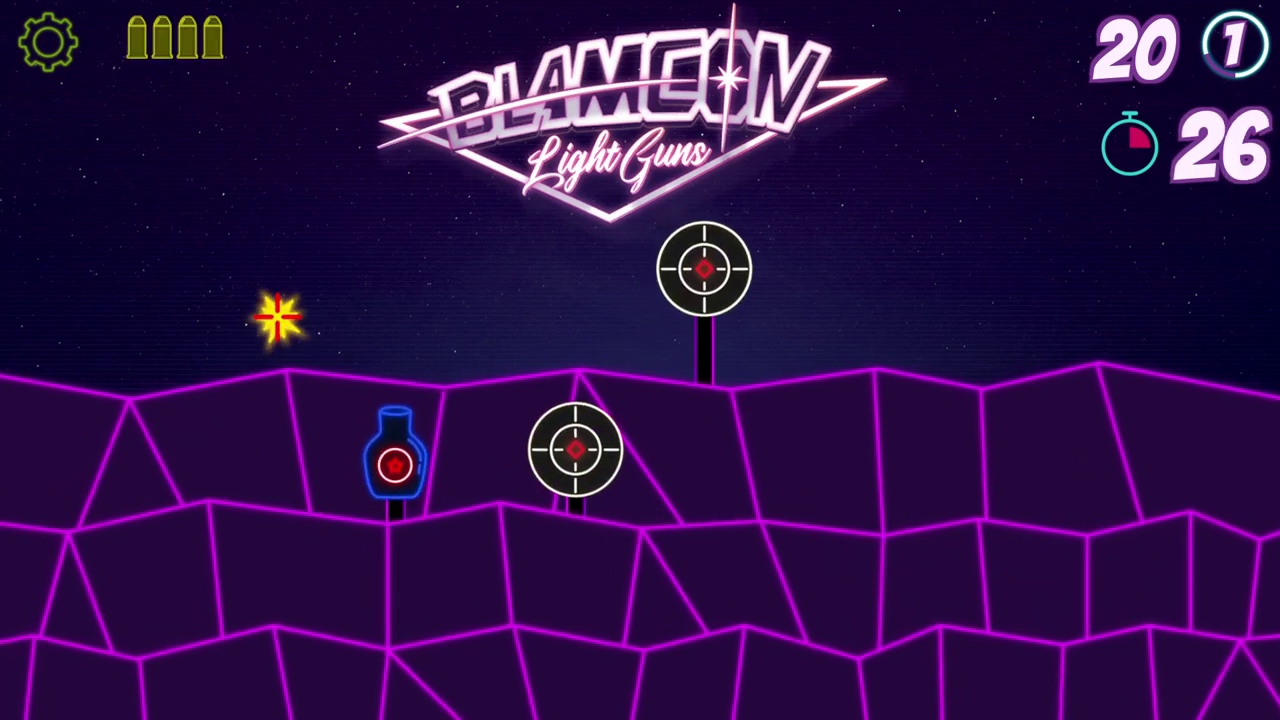
{"action": "left_click", "coordinate": [346, 420]}
{"action": "left_click", "coordinate": [346, 420]}
{"action": "left_click", "coordinate": [484, 402]}
{"action": "left_click", "coordinate": [484, 402]}
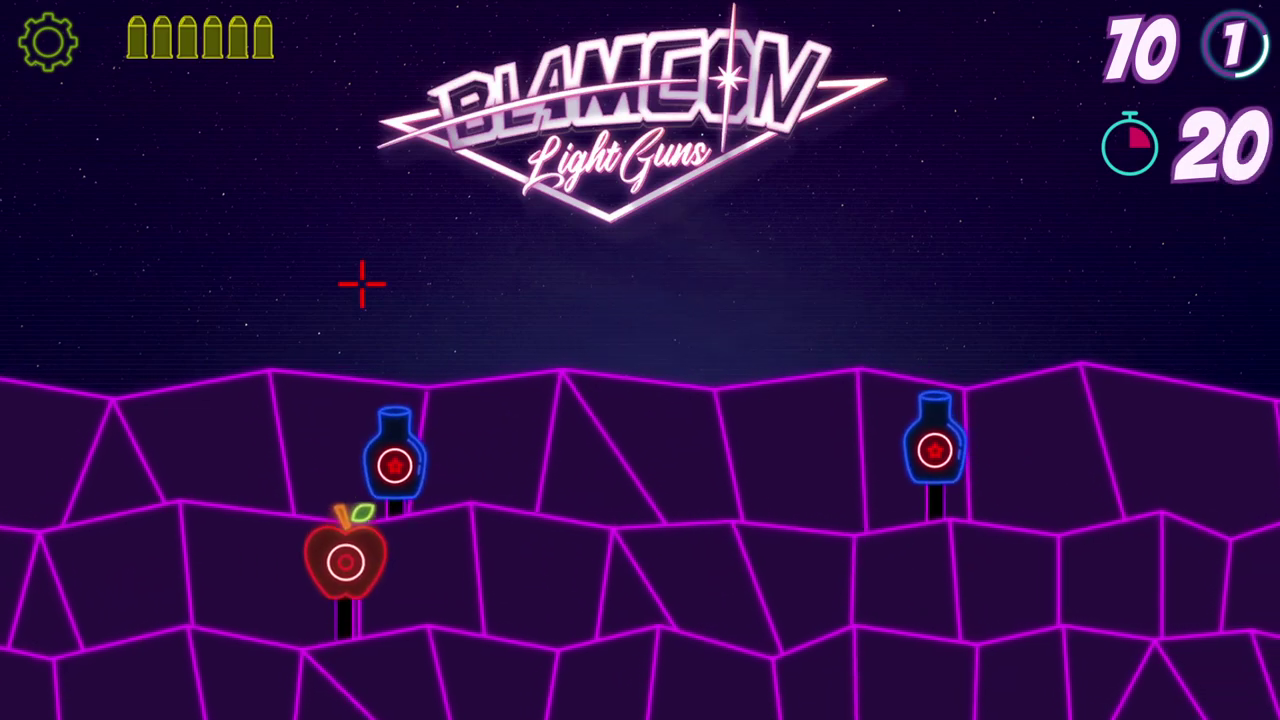
Step: Open the ReShade overlay in the running round and enable the Border effect
{"action": "key", "text": "Home"}
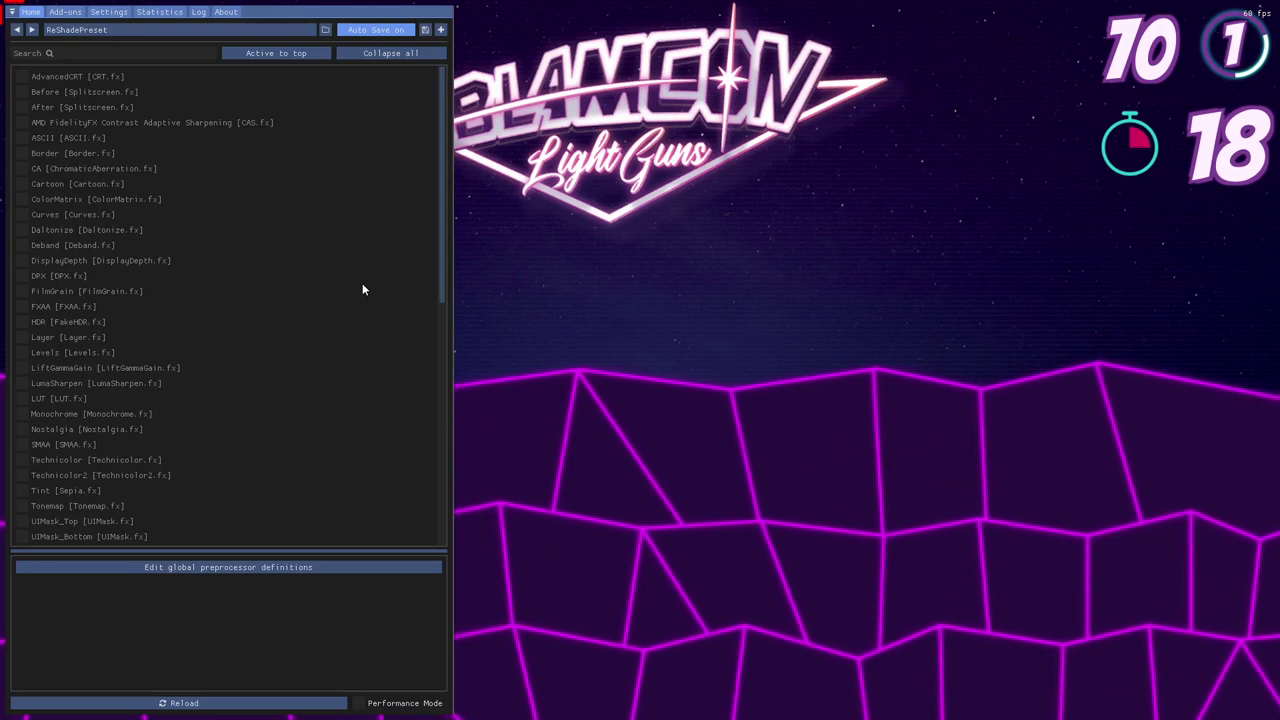
{"action": "scroll", "coordinate": [150, 237], "scroll_direction": "down", "scroll_amount": 2}
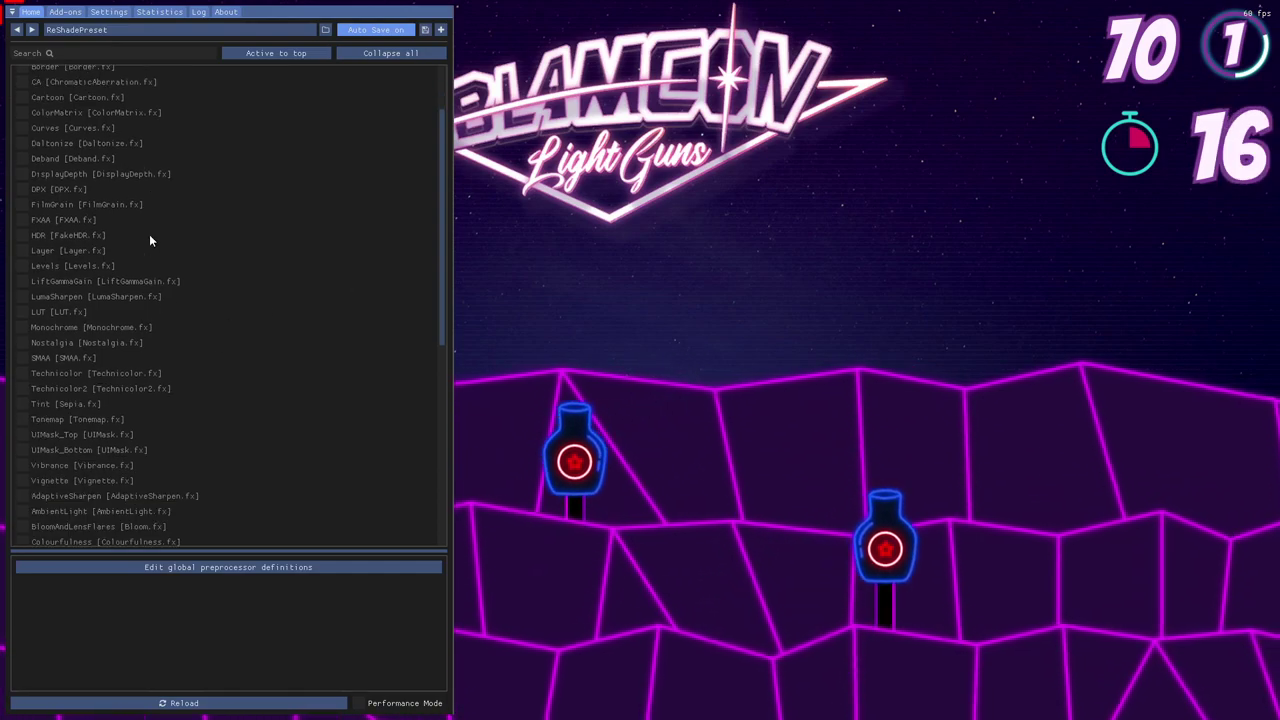
{"action": "scroll", "coordinate": [149, 237], "scroll_direction": "up", "scroll_amount": 2}
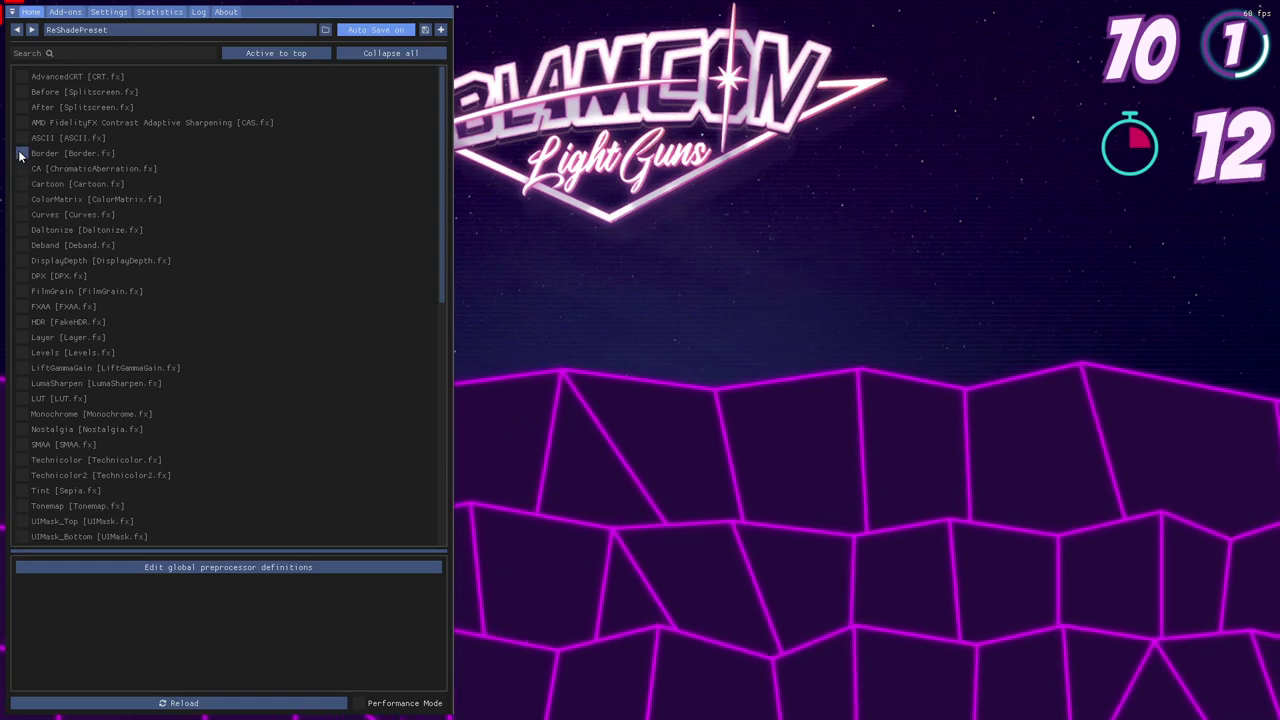
{"action": "left_click", "coordinate": [22, 153]}
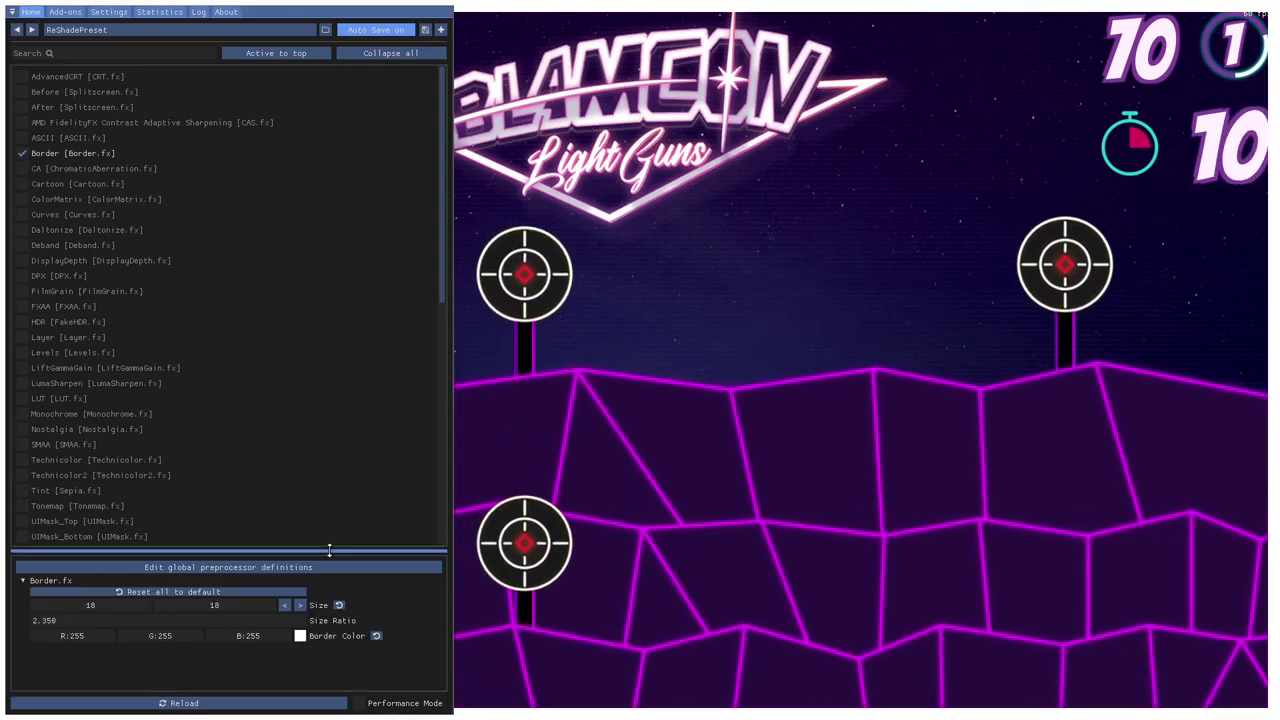
Step: Reduce the border size and reset all Border.fx values to their defaults
{"action": "left_click", "coordinate": [284, 605]}
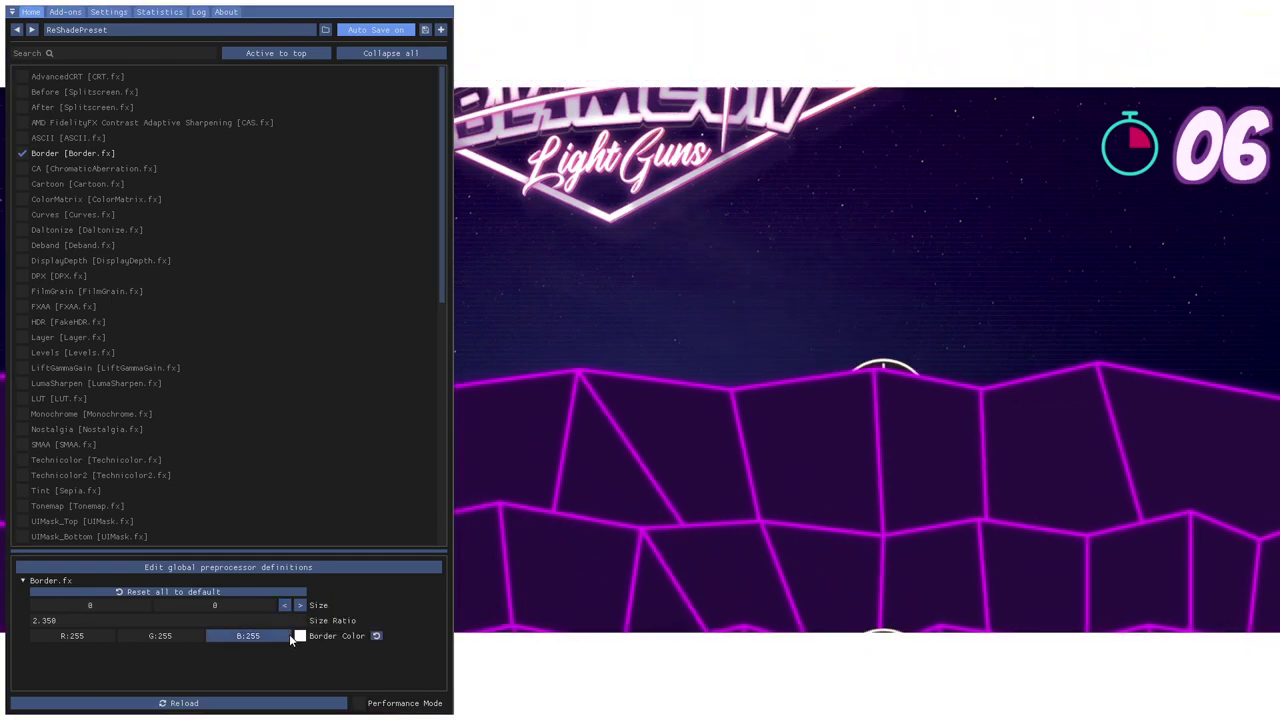
{"action": "left_click", "coordinate": [229, 591]}
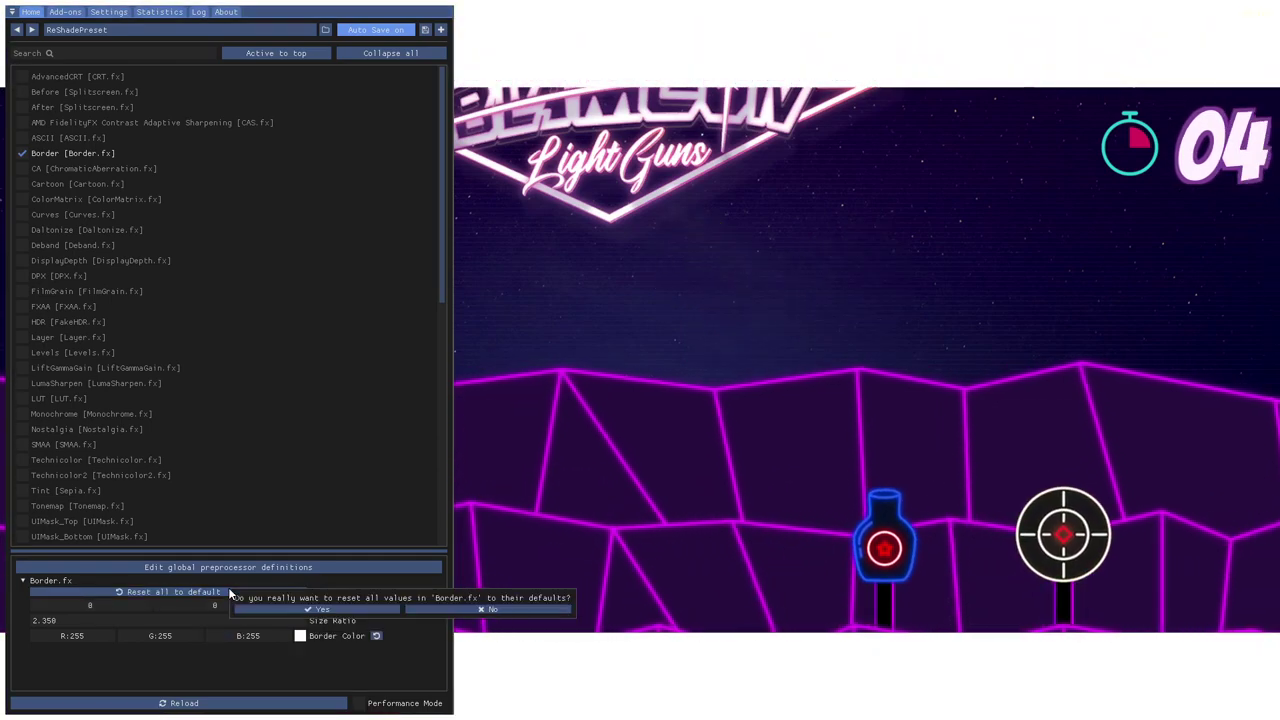
{"action": "left_click", "coordinate": [258, 610]}
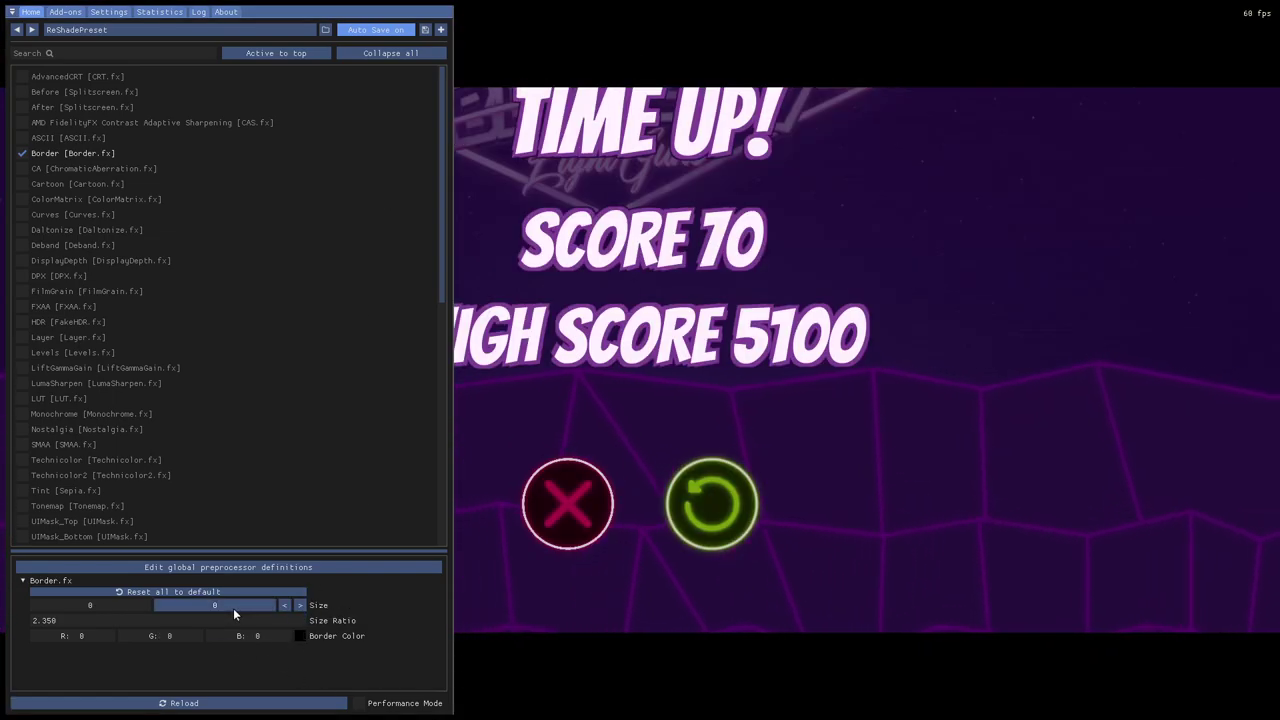
Step: Set the Border Color to white (#FFFFFF)
{"action": "left_click", "coordinate": [301, 636]}
{"action": "left_click_drag", "start_coordinate": [352, 597], "coordinate": [281, 525]}
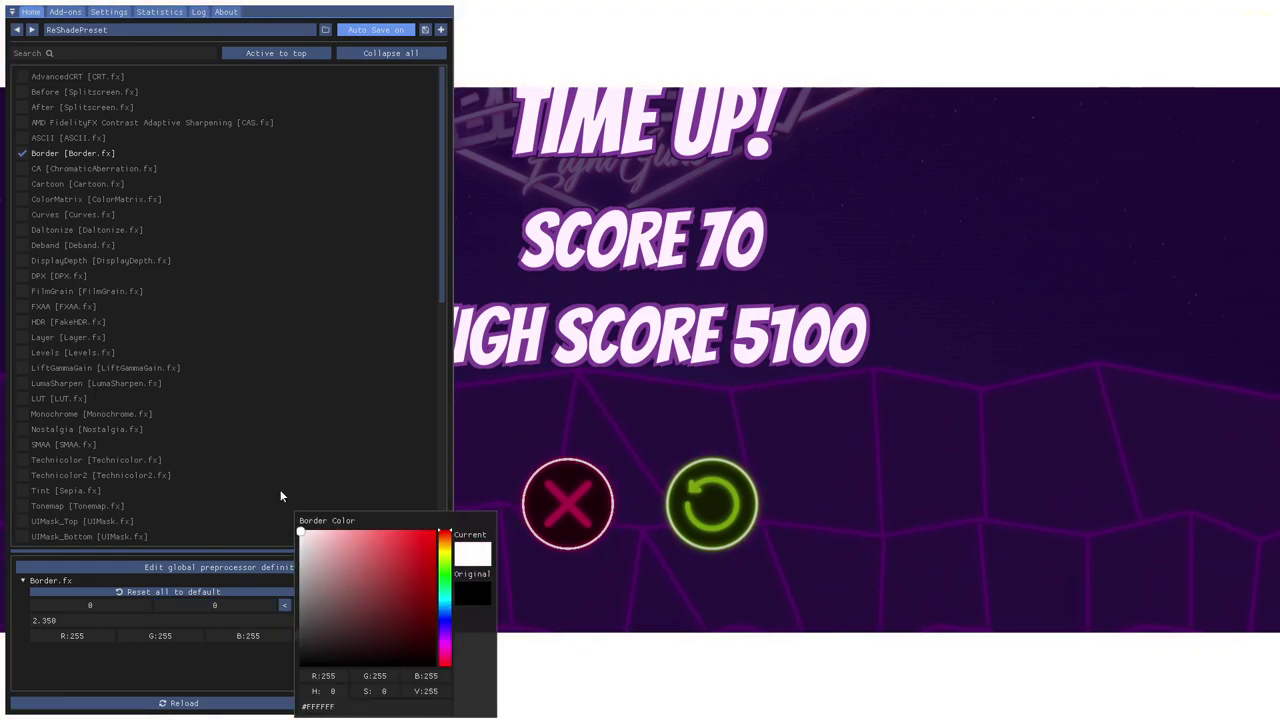
{"action": "left_click", "coordinate": [238, 666]}
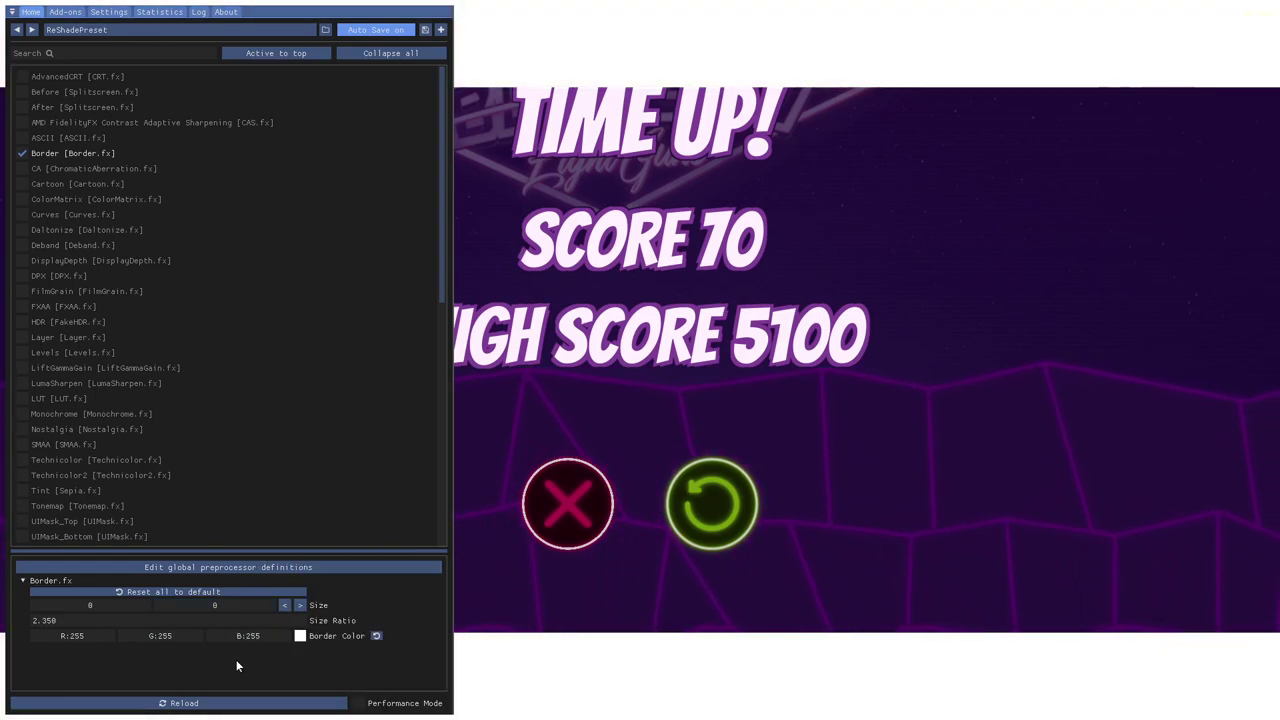
Step: Increase both border Size values to 20
{"action": "left_click", "coordinate": [298, 606]}
{"action": "left_click", "coordinate": [298, 606]}
{"action": "left_click", "coordinate": [298, 606]}
{"action": "left_click", "coordinate": [298, 606]}
{"action": "left_click", "coordinate": [298, 606]}
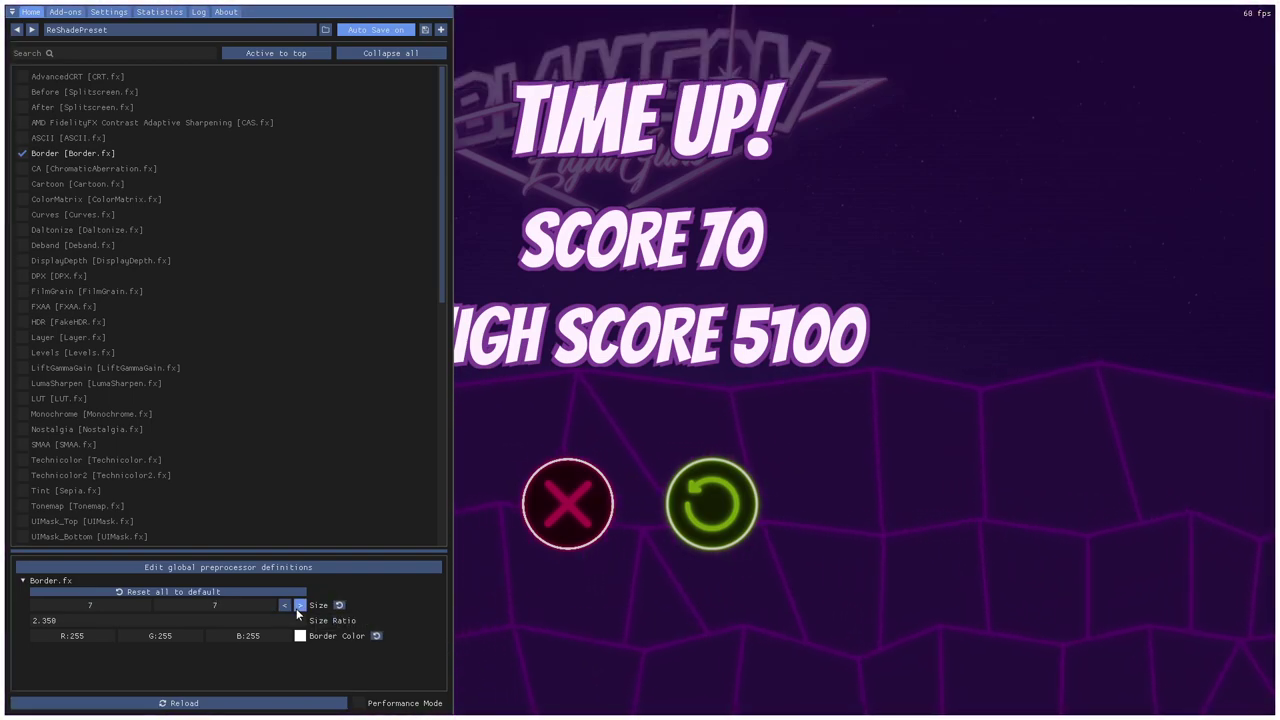
{"action": "left_click", "coordinate": [298, 606]}
{"action": "left_click", "coordinate": [298, 606]}
{"action": "left_click", "coordinate": [298, 606]}
{"action": "left_click", "coordinate": [298, 606]}
{"action": "left_click", "coordinate": [298, 606]}
{"action": "left_click", "coordinate": [298, 606]}
{"action": "left_click", "coordinate": [298, 606]}
{"action": "left_click", "coordinate": [298, 606]}
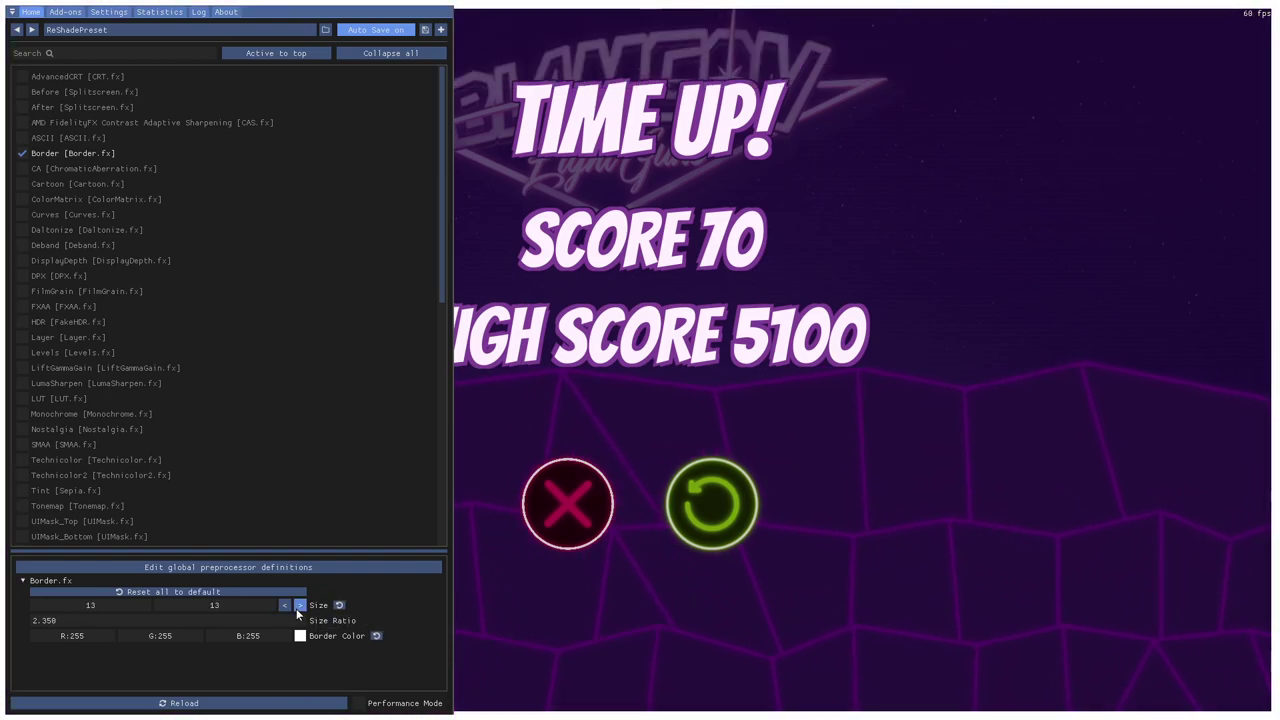
{"action": "left_click", "coordinate": [298, 606]}
{"action": "left_click", "coordinate": [298, 606]}
{"action": "left_click", "coordinate": [298, 606]}
{"action": "left_click", "coordinate": [298, 606]}
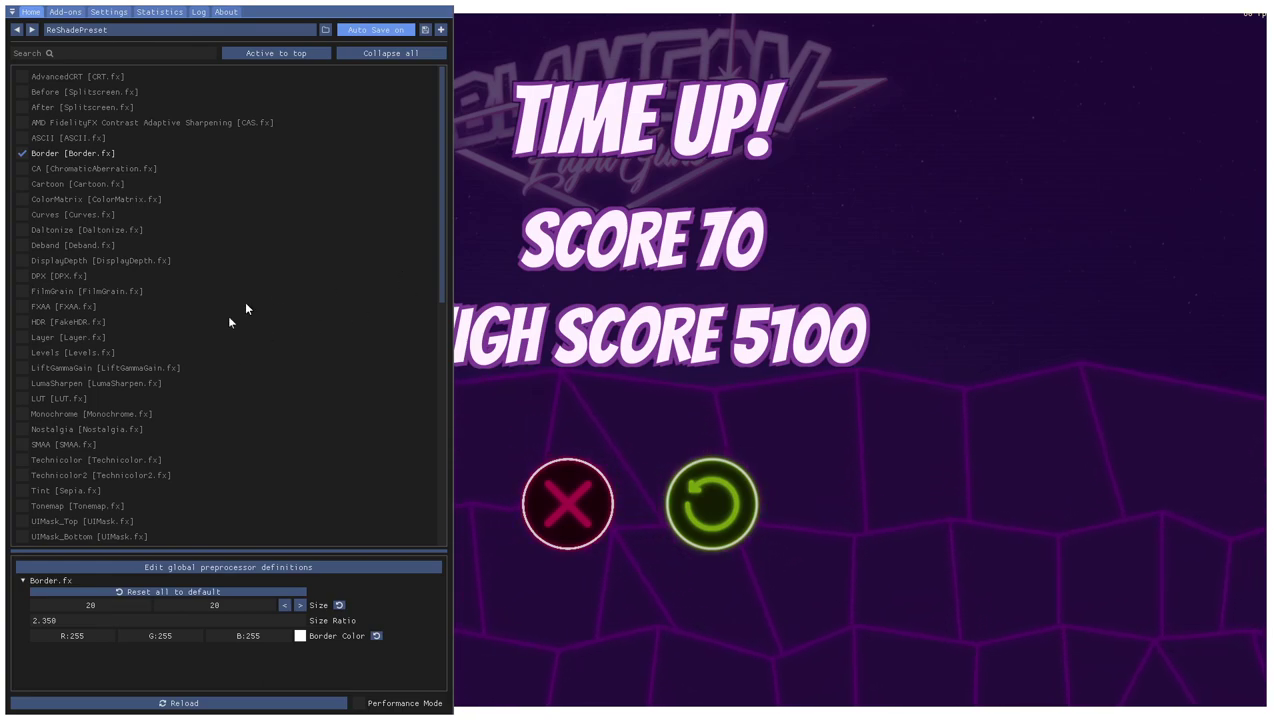
Step: Try the SurfaceBlur effect in a restarted round and turn it off again
{"action": "scroll", "coordinate": [369, 206], "scroll_direction": "down", "scroll_amount": 10}
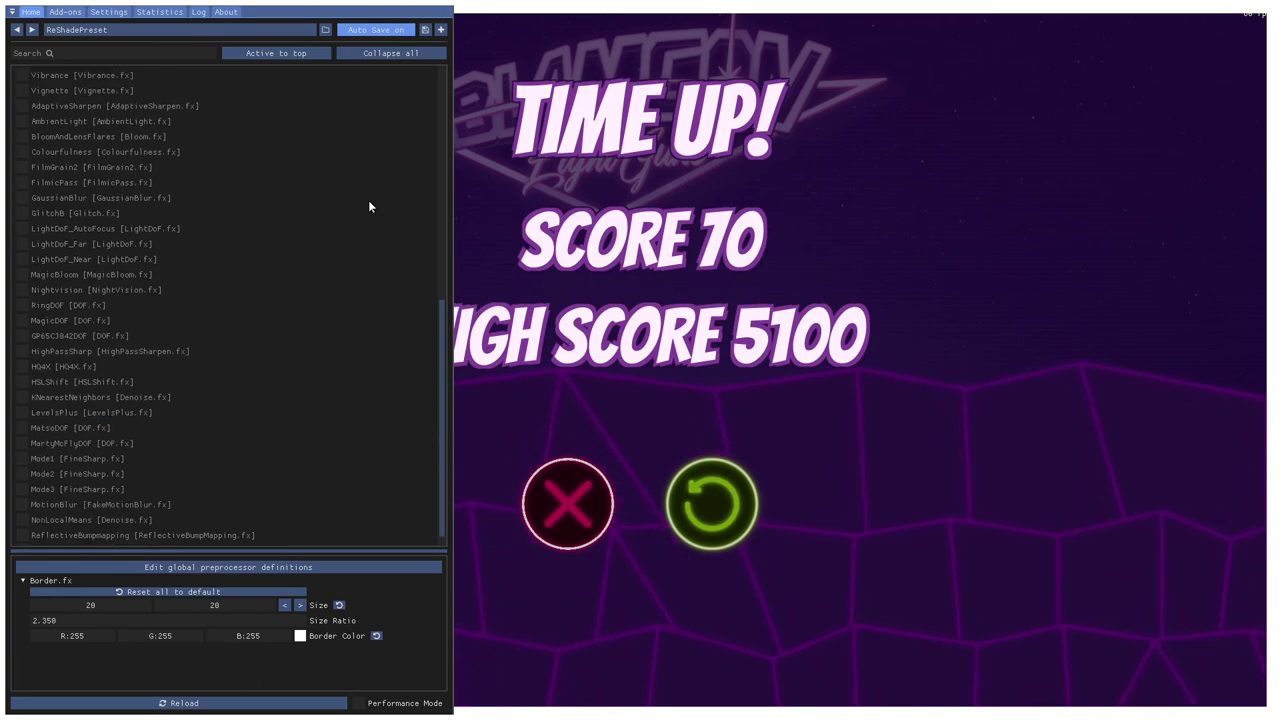
{"action": "scroll", "coordinate": [369, 206], "scroll_direction": "down", "scroll_amount": 1}
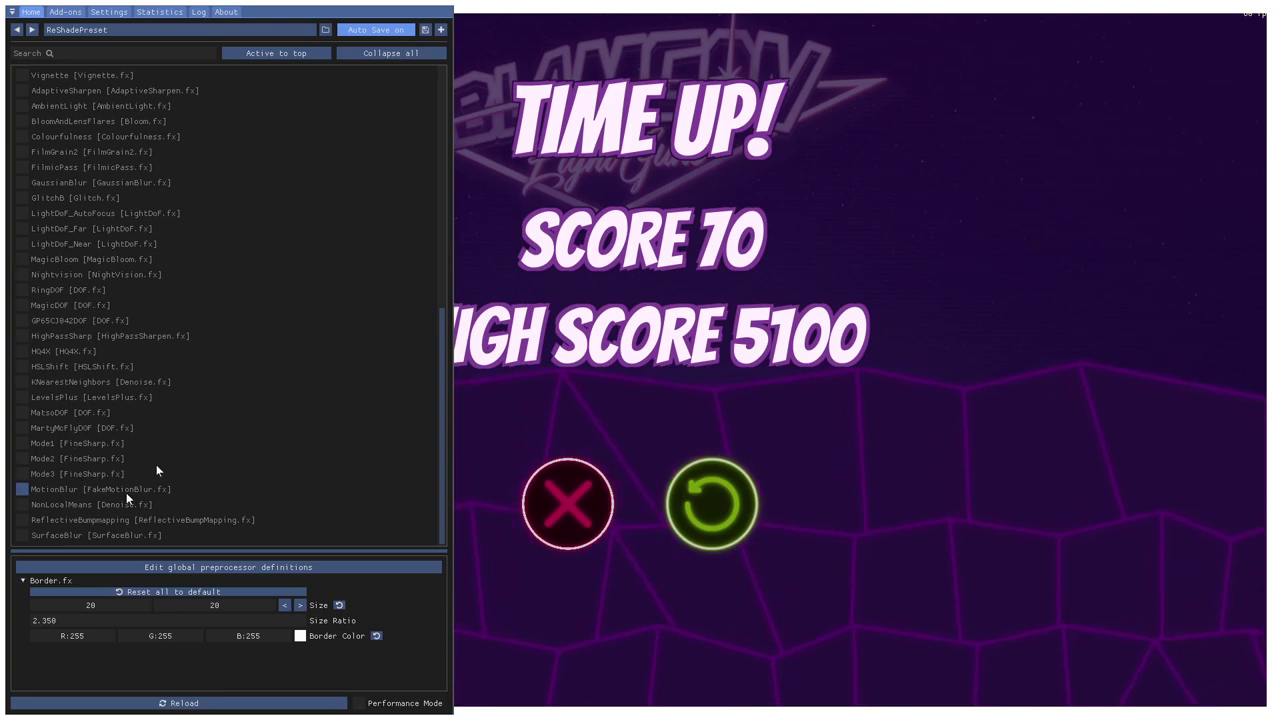
{"action": "left_click", "coordinate": [22, 536]}
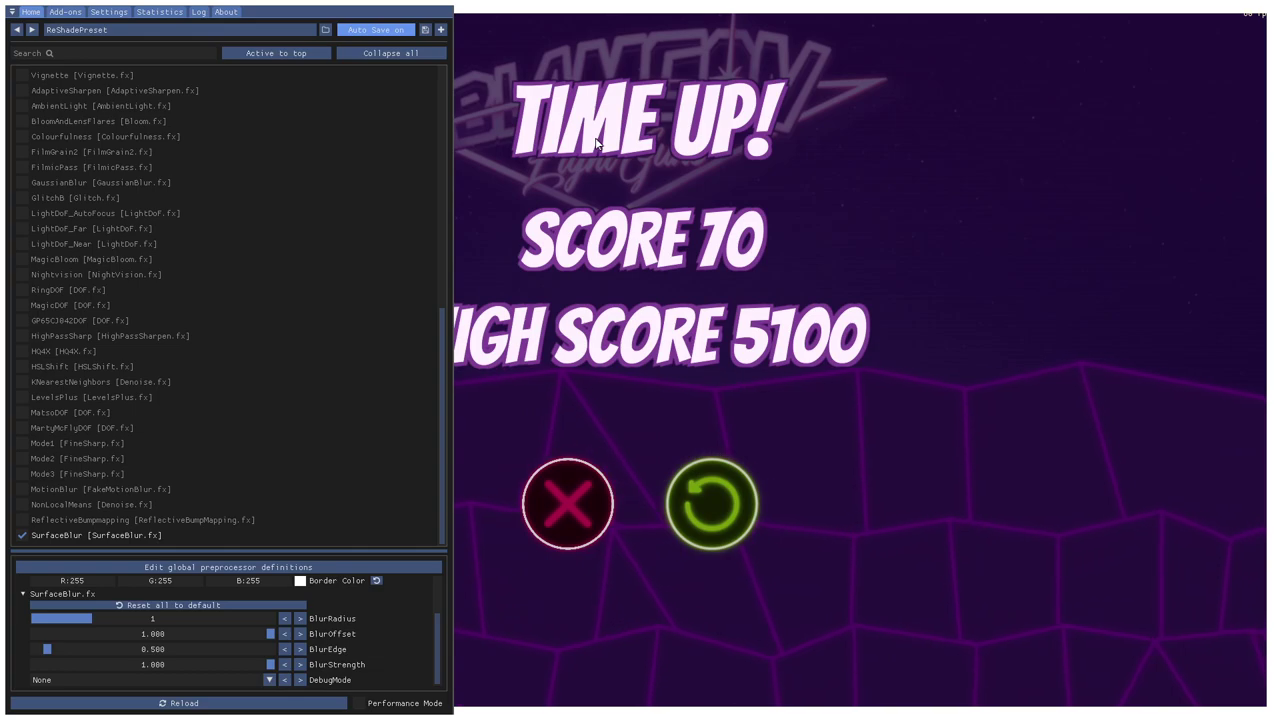
{"action": "key", "text": "Home"}
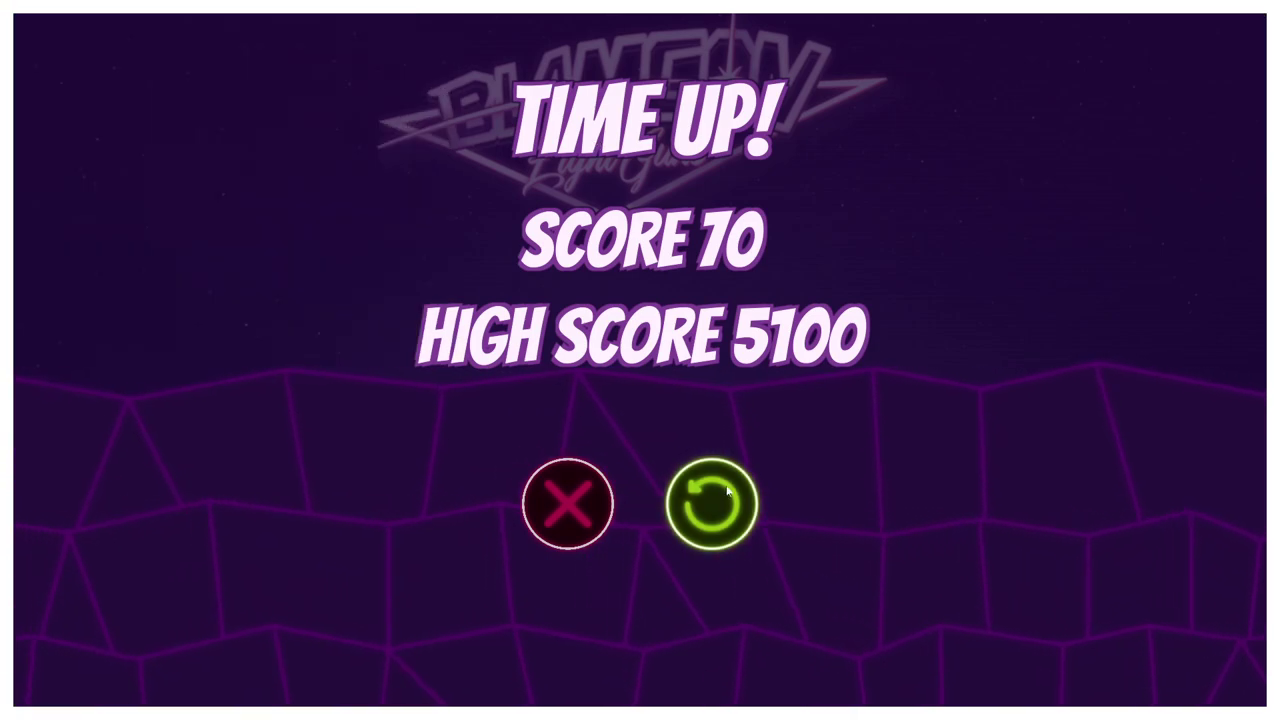
{"action": "left_click", "coordinate": [728, 490]}
{"action": "key", "text": "Home"}
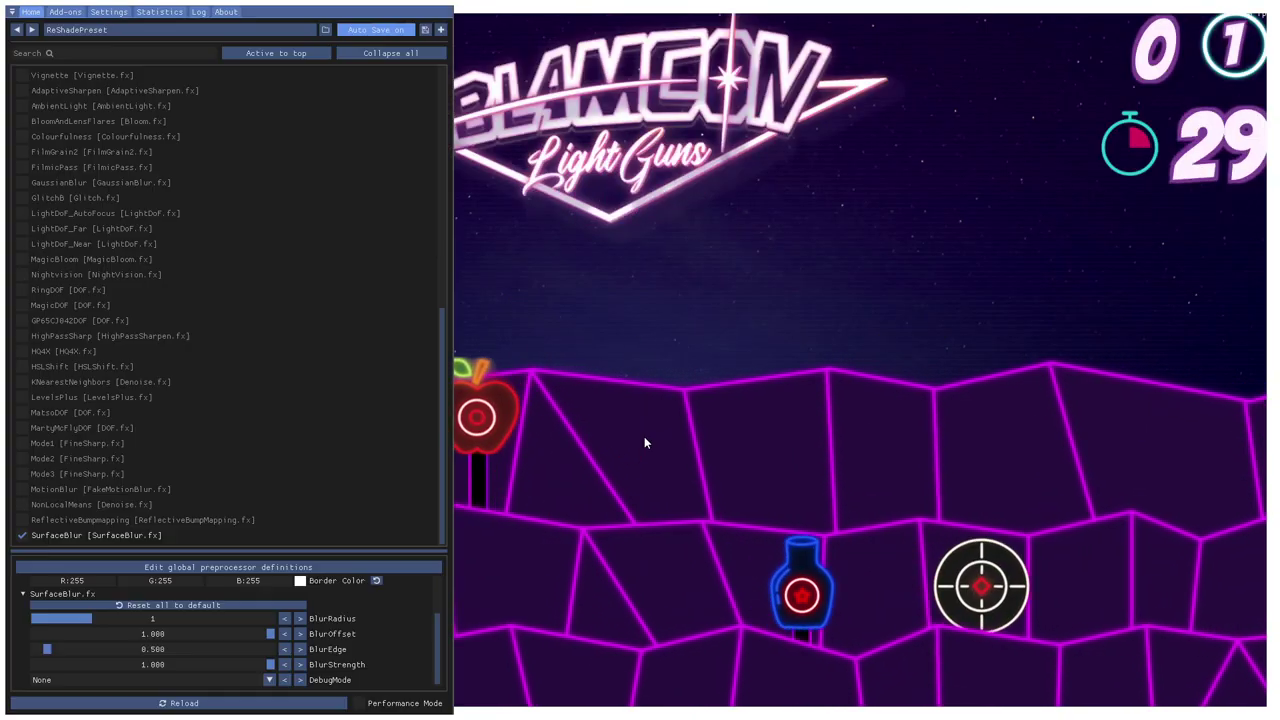
{"action": "left_click", "coordinate": [23, 536]}
Step: Toggle the ReflectiveBumpmapping and FilmGrain effects on and off to compare their looks
{"action": "left_click", "coordinate": [23, 520]}
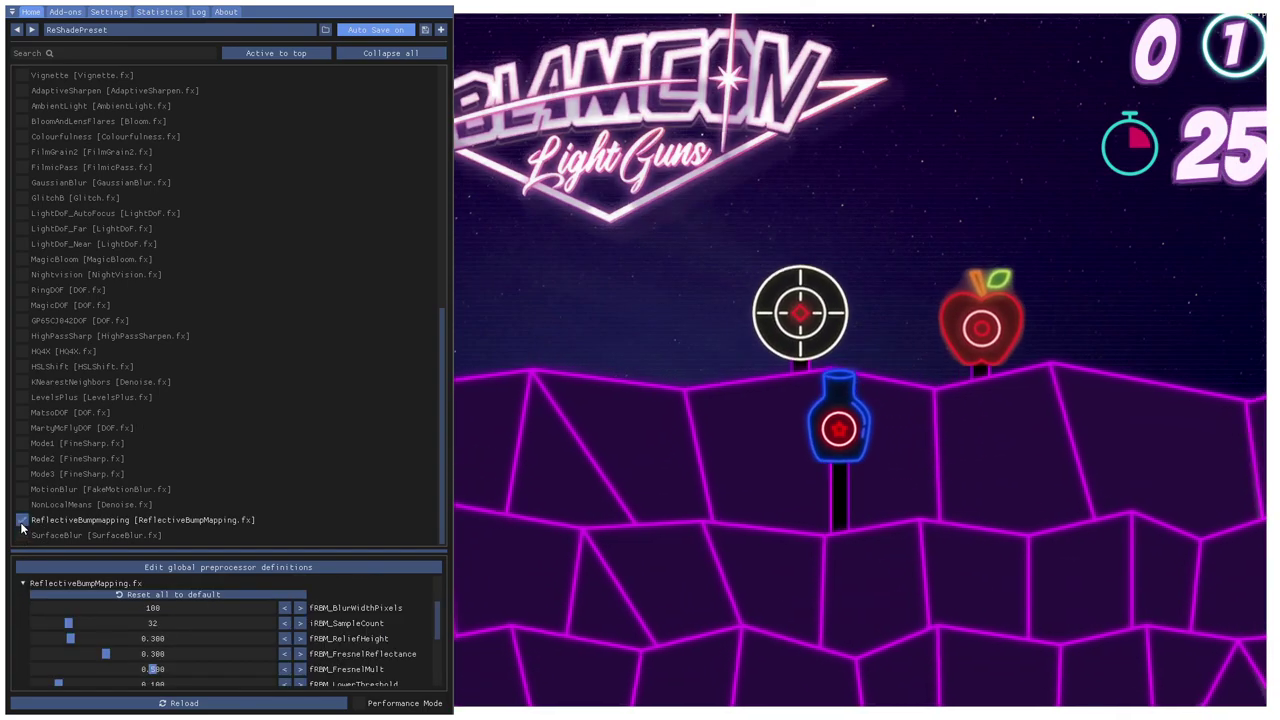
{"action": "left_click", "coordinate": [23, 520]}
{"action": "scroll", "coordinate": [35, 368], "scroll_direction": "up", "scroll_amount": 10}
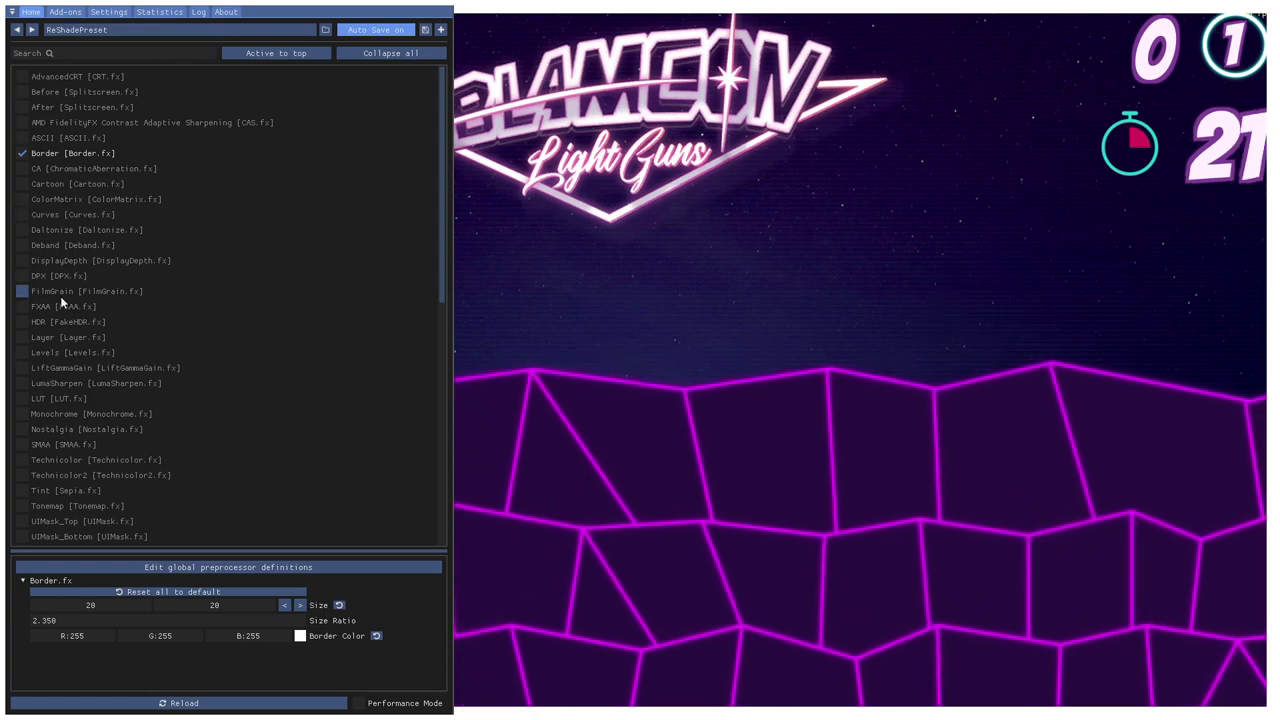
{"action": "left_click", "coordinate": [24, 293]}
{"action": "left_click", "coordinate": [24, 293]}
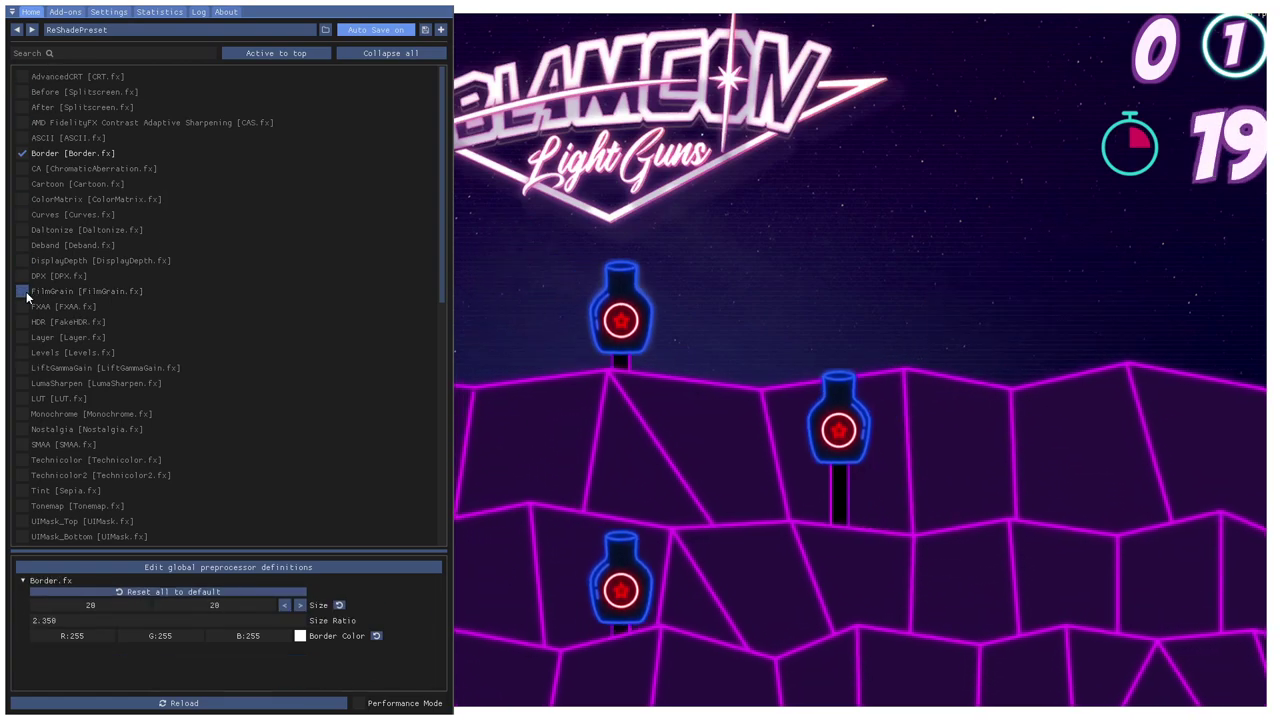
Step: Enable the HDR [FakeHDR.fx] effect
{"action": "scroll", "coordinate": [116, 249], "scroll_direction": "down", "scroll_amount": 1}
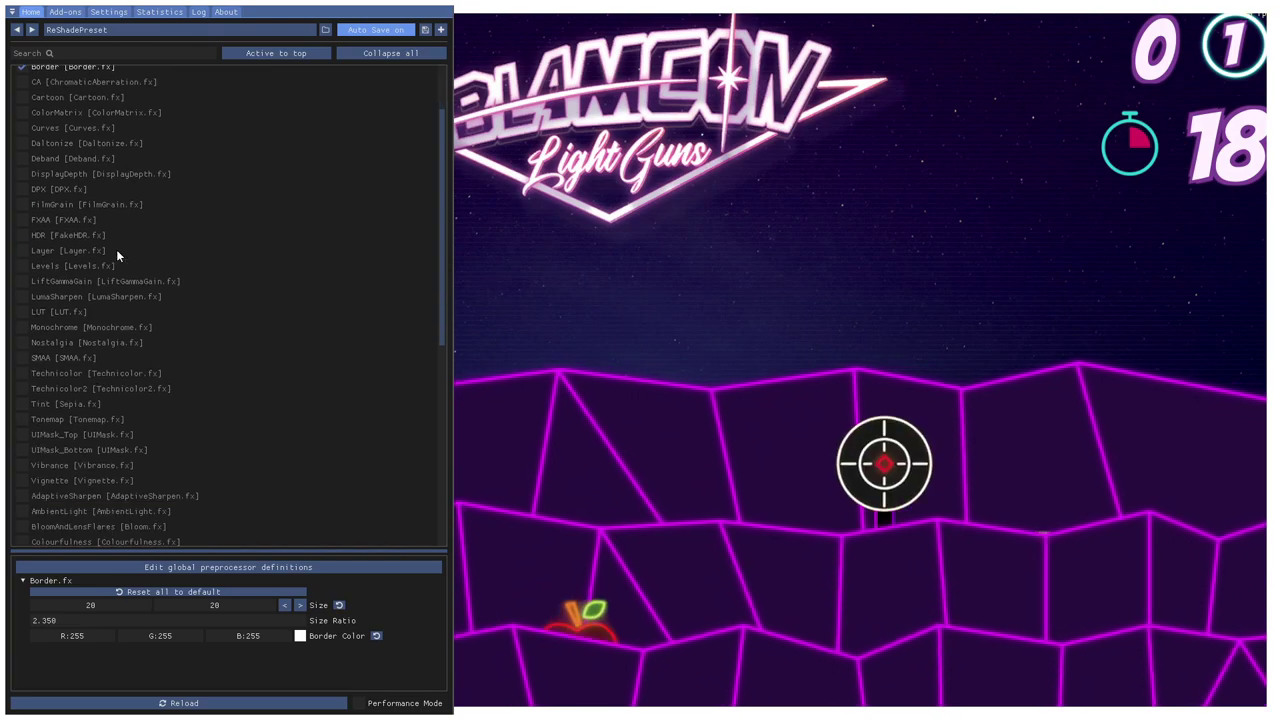
{"action": "left_click", "coordinate": [24, 236]}
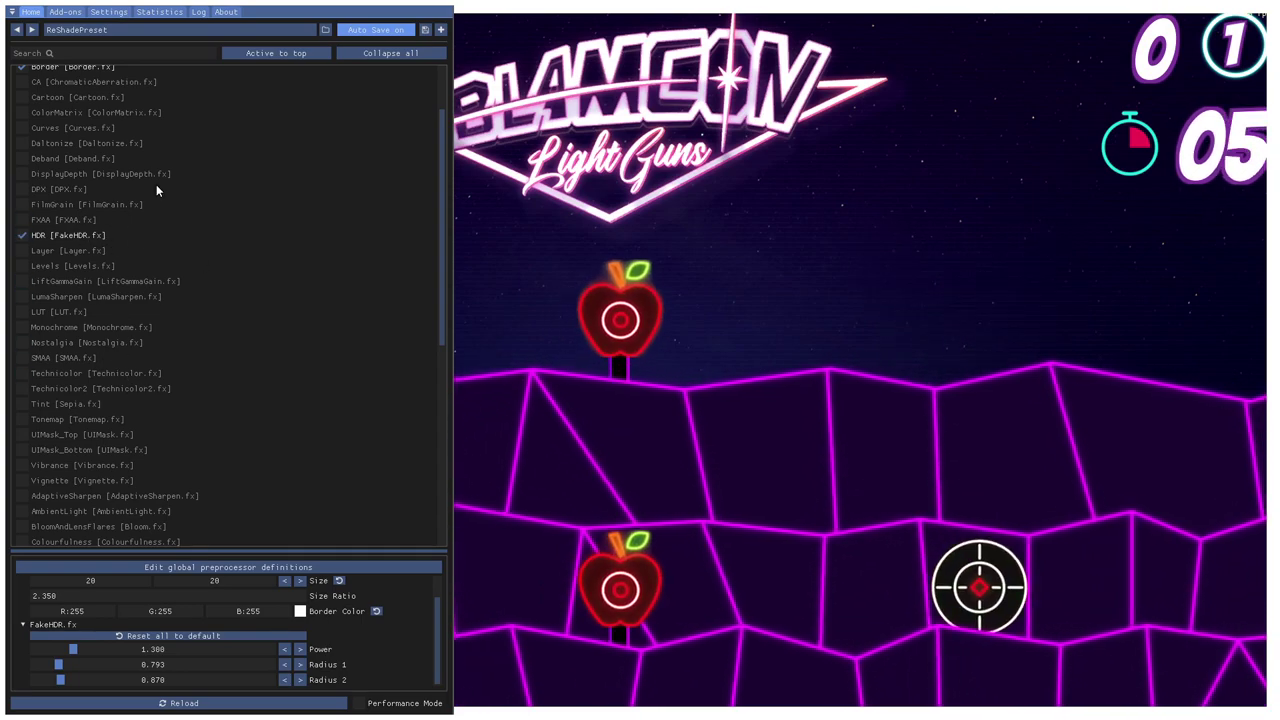
Step: Preview the Monochrome and Nostalgia effects one at a time, restarting the round with Nostalgia active, and turn both off
{"action": "left_click", "coordinate": [33, 330]}
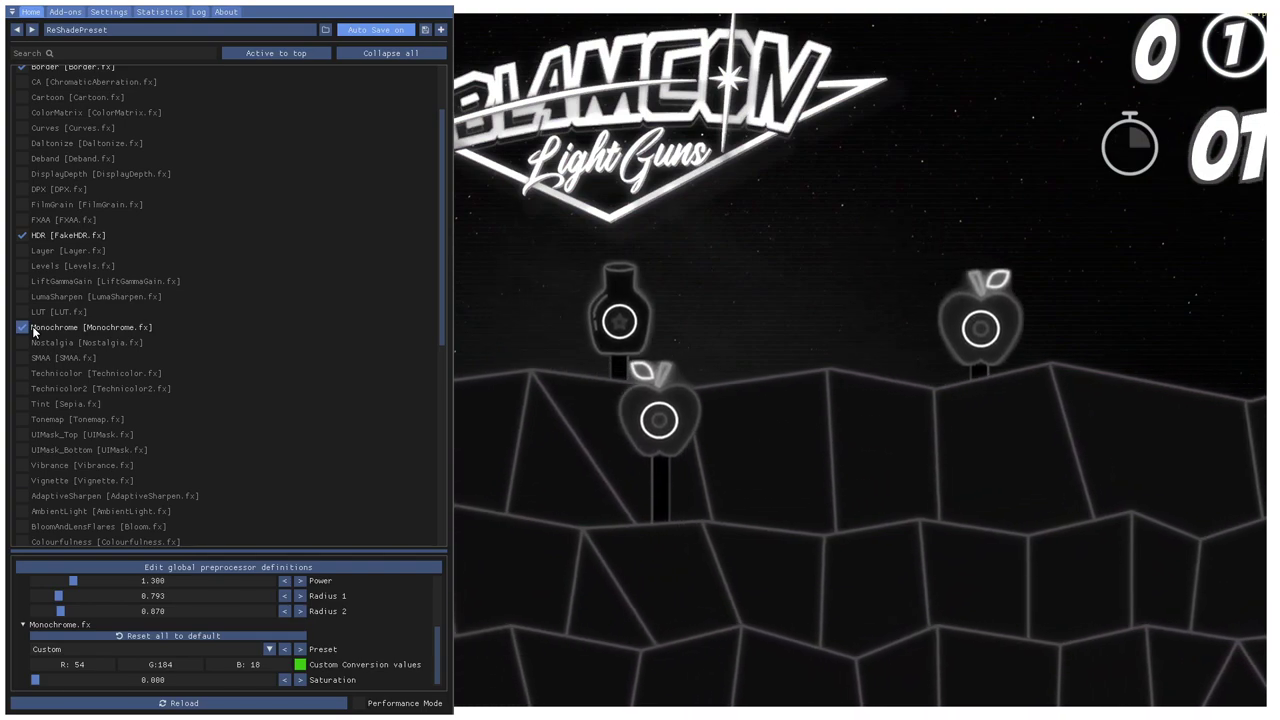
{"action": "left_click", "coordinate": [33, 330]}
{"action": "left_click", "coordinate": [22, 343]}
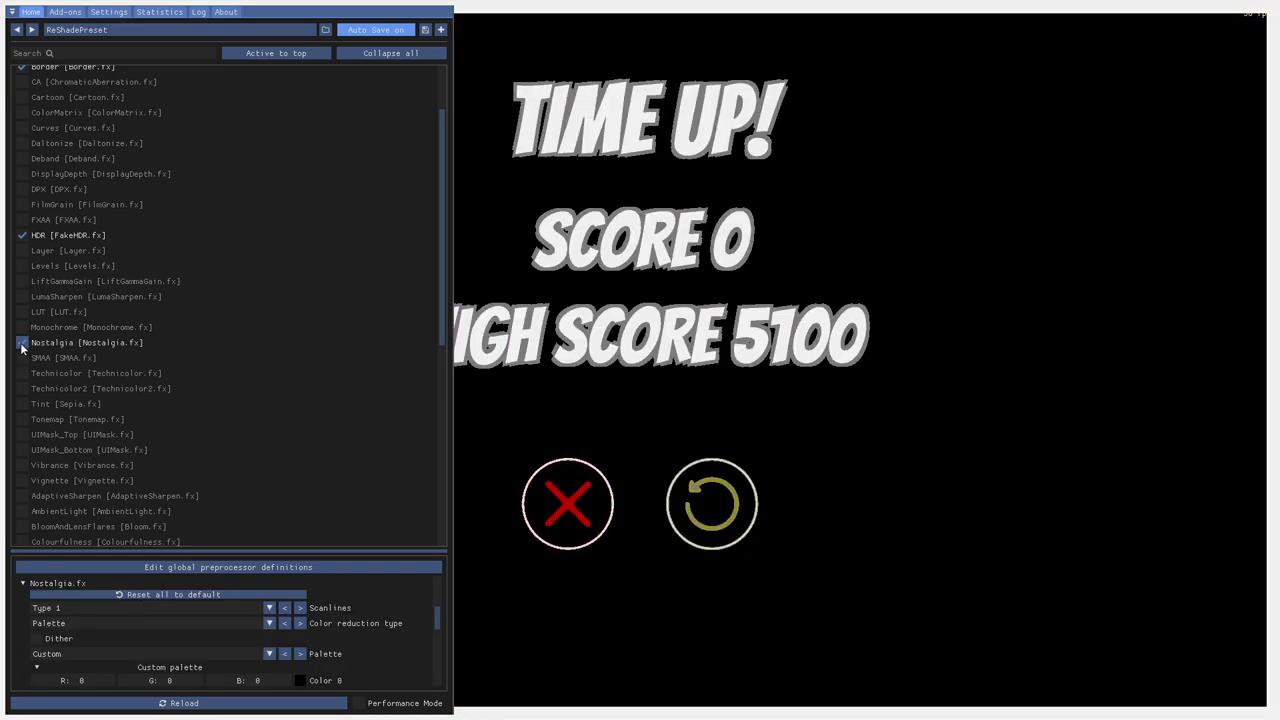
{"action": "key", "text": "Home"}
{"action": "left_click", "coordinate": [695, 510]}
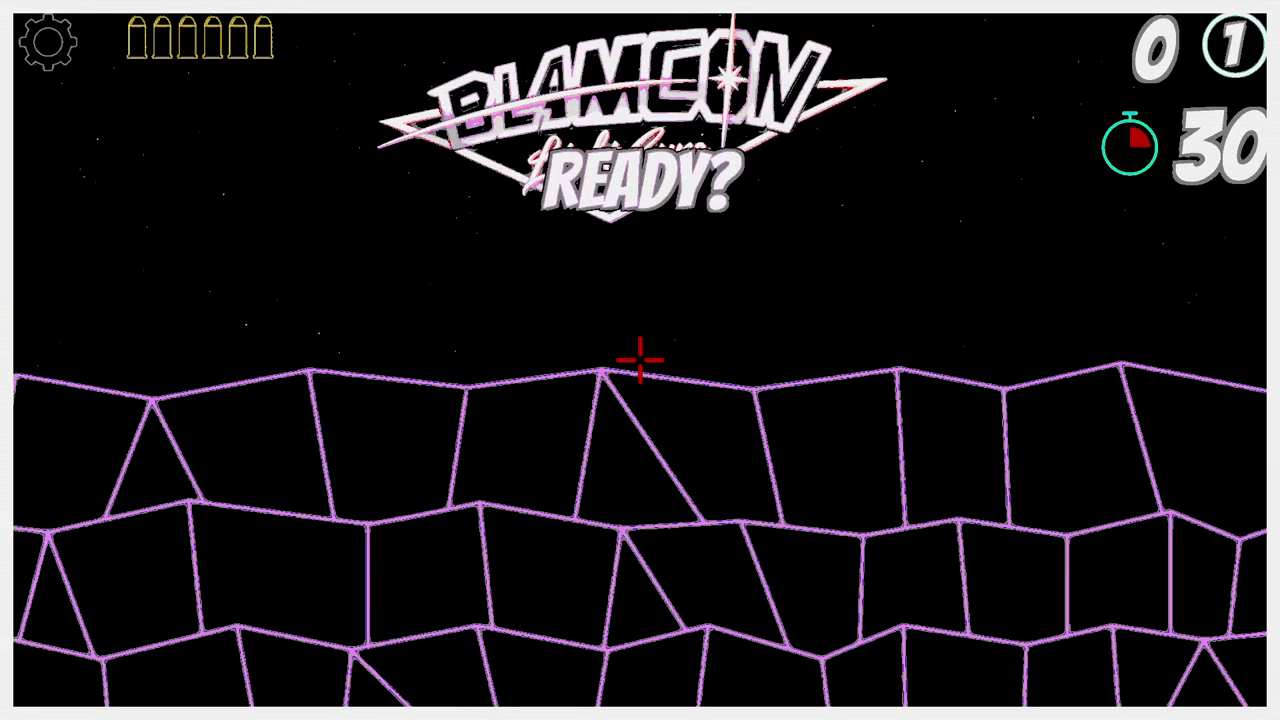
{"action": "key", "text": "Home"}
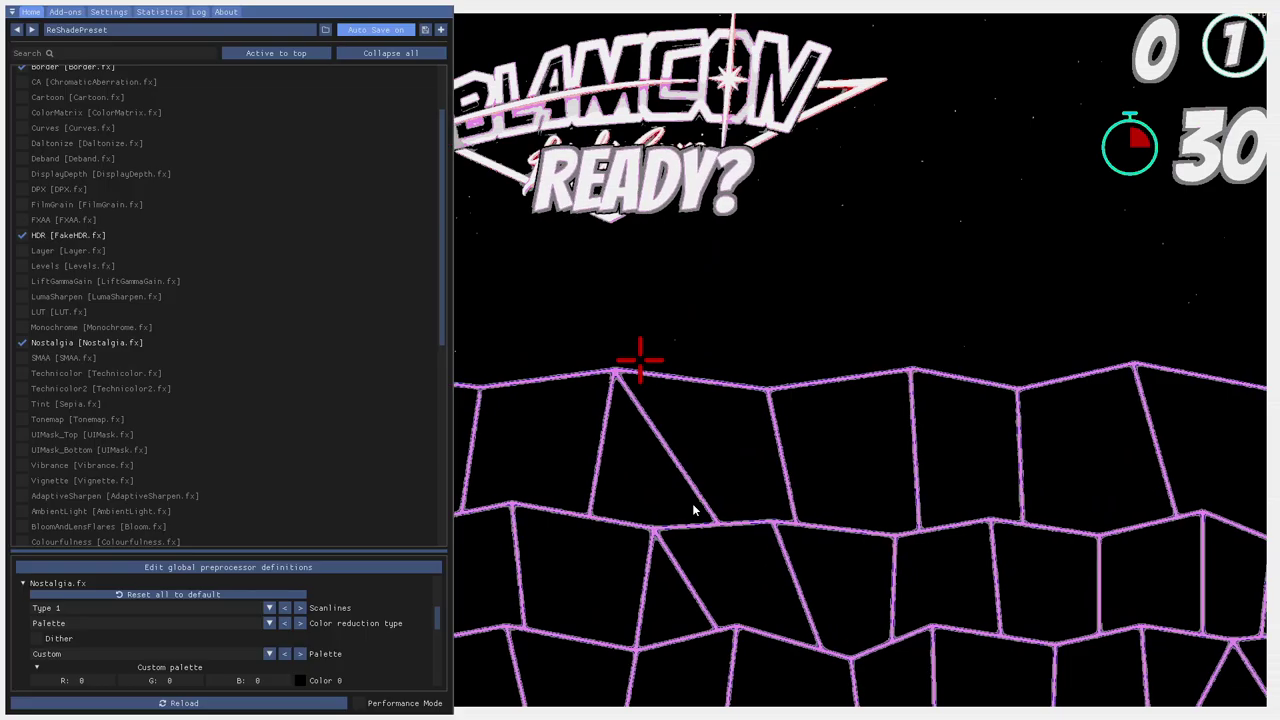
{"action": "left_click", "coordinate": [22, 342]}
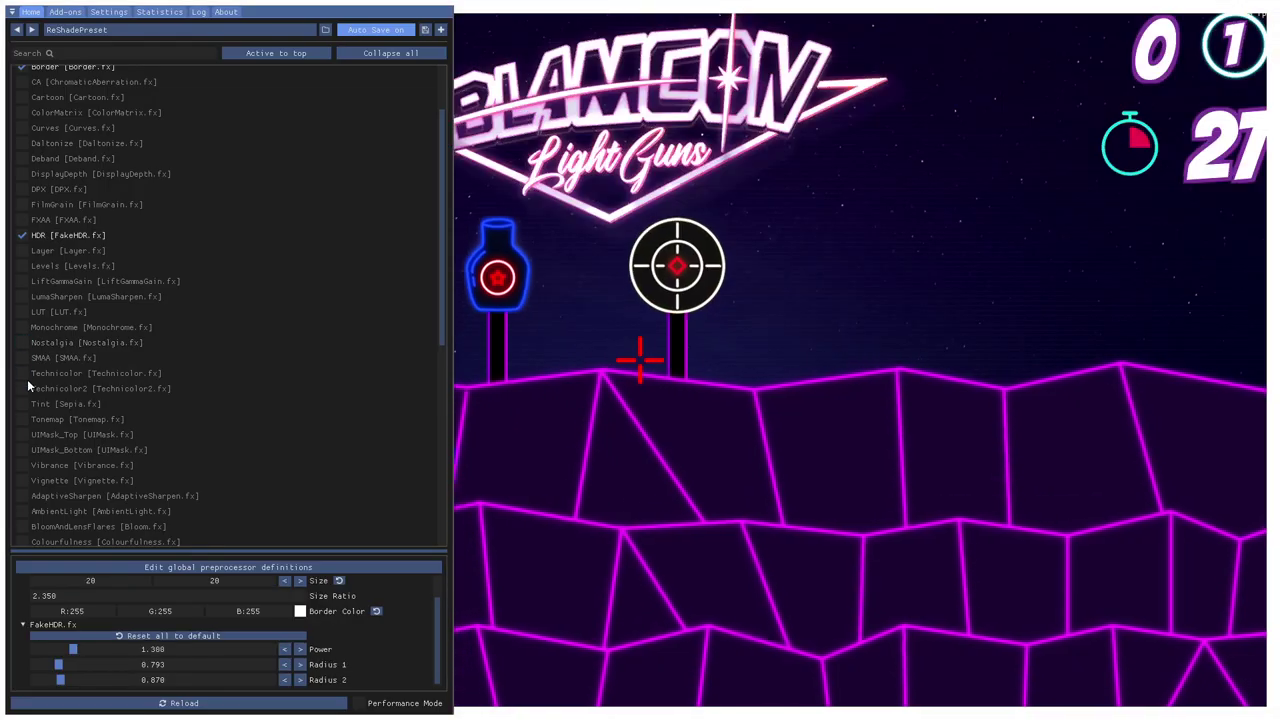
Step: Toggle the Technicolor and Technicolor2 effects on and off to compare them in the running round
{"action": "left_click", "coordinate": [22, 373]}
{"action": "left_click", "coordinate": [22, 373]}
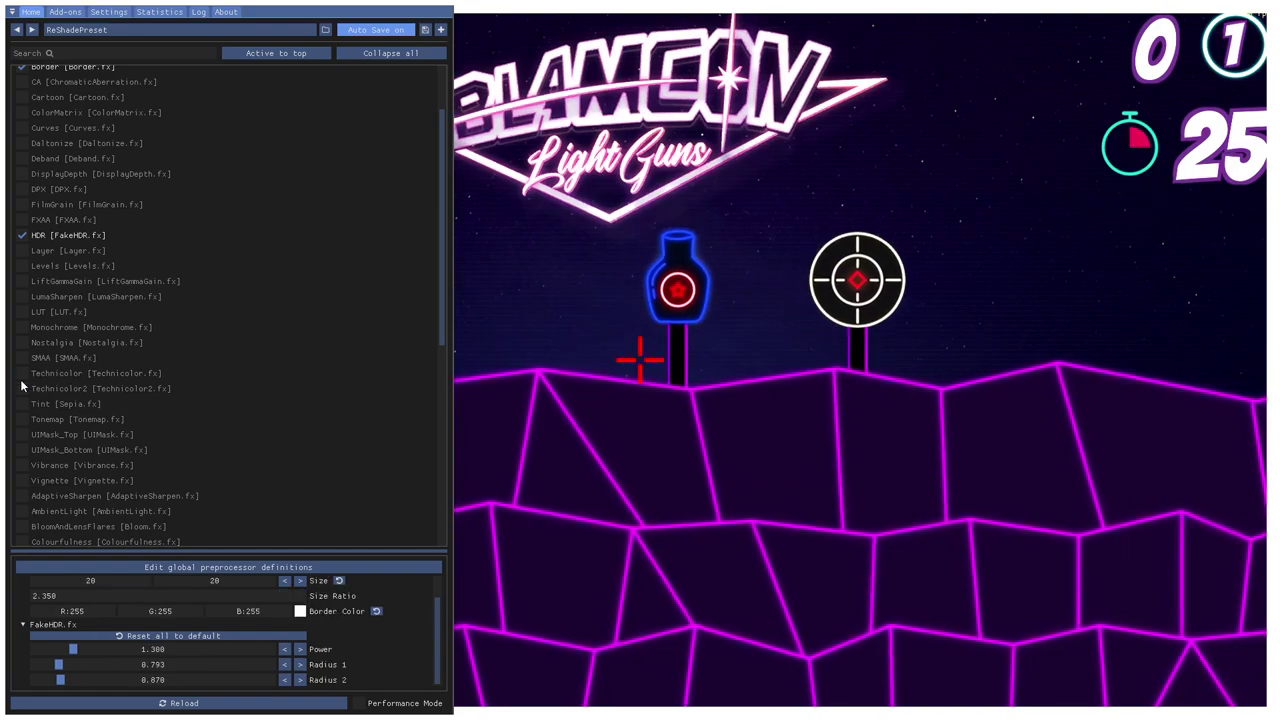
{"action": "left_click", "coordinate": [22, 388]}
{"action": "left_click", "coordinate": [22, 388]}
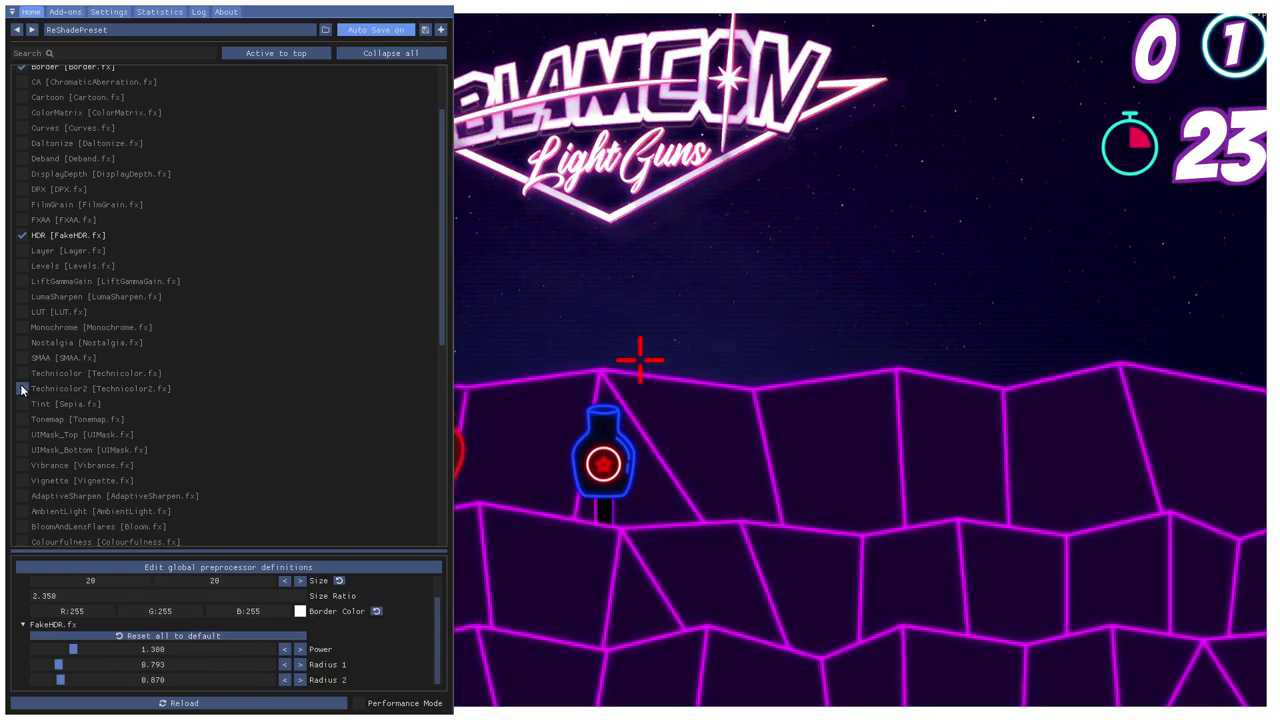
{"action": "left_click", "coordinate": [22, 388]}
{"action": "left_click", "coordinate": [22, 388]}
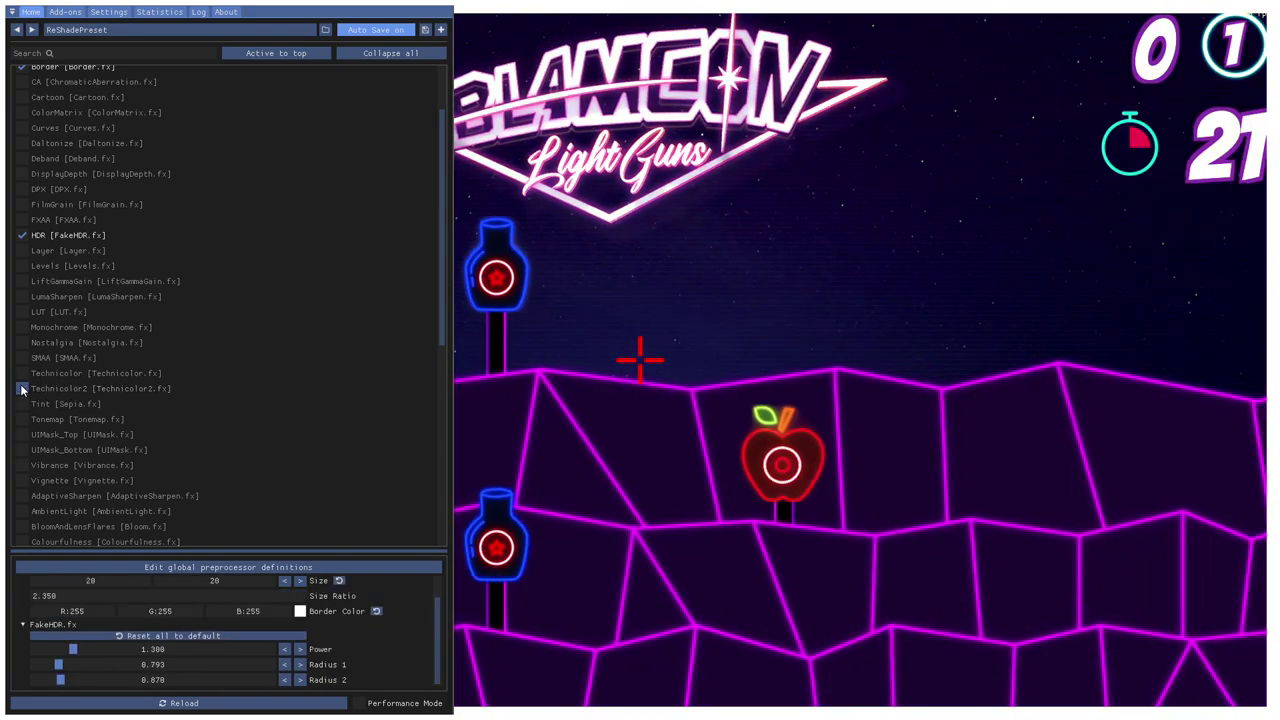
{"action": "left_click", "coordinate": [22, 388]}
{"action": "left_click", "coordinate": [22, 388]}
Step: Preview the Vibrance, Vignette and AdaptiveSharpen effects one after another, leaving each turned off
{"action": "scroll", "coordinate": [20, 385], "scroll_direction": "down", "scroll_amount": 4}
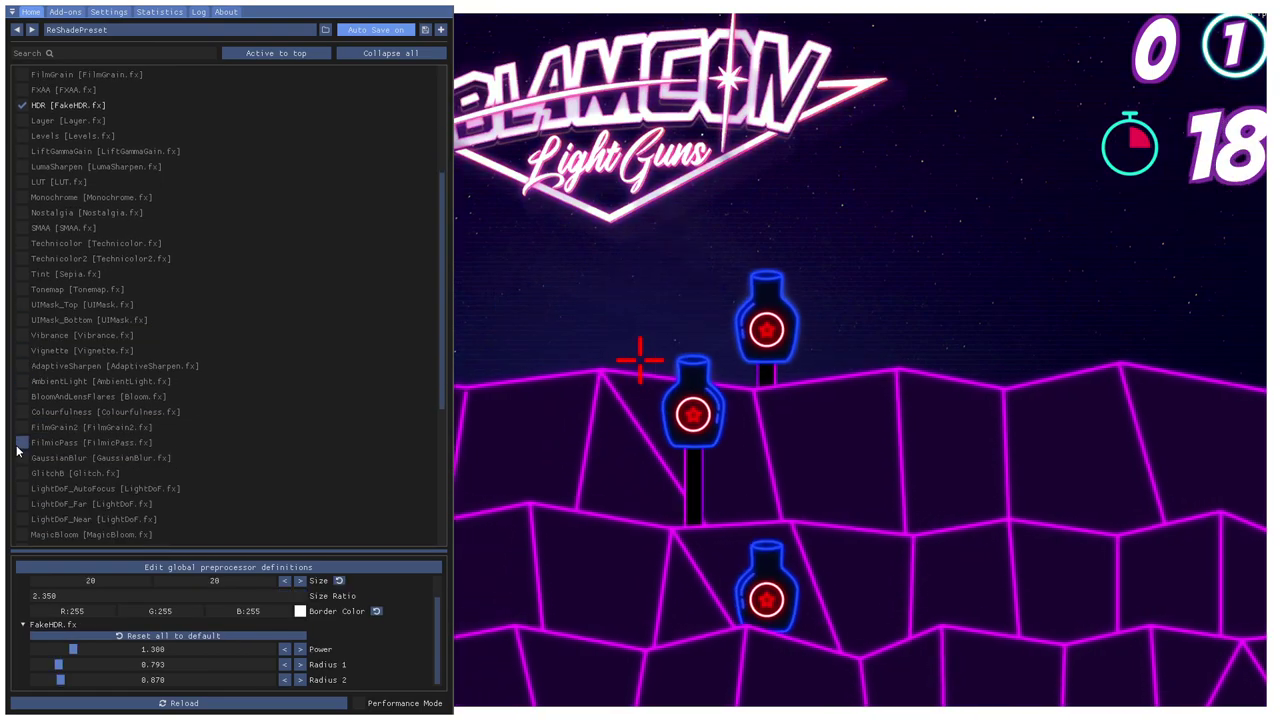
{"action": "left_click", "coordinate": [22, 335]}
{"action": "left_click", "coordinate": [22, 335]}
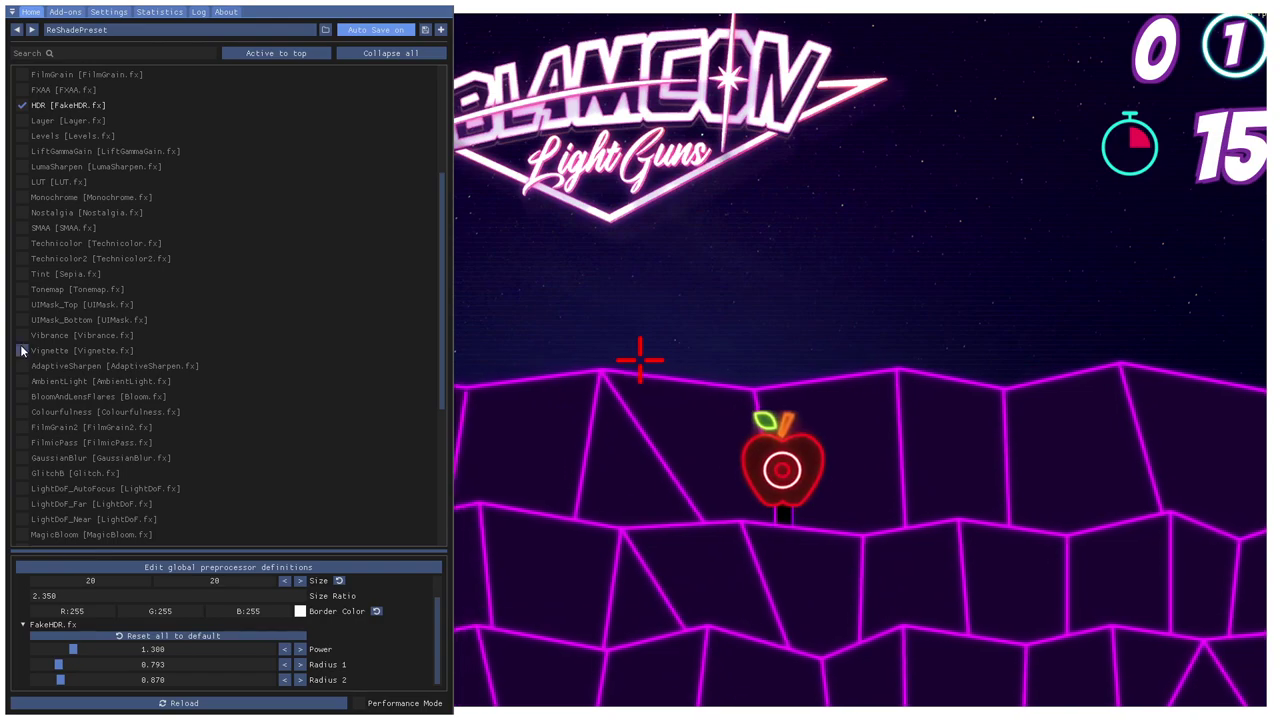
{"action": "left_click", "coordinate": [22, 350]}
{"action": "left_click", "coordinate": [22, 350]}
{"action": "left_click", "coordinate": [22, 366]}
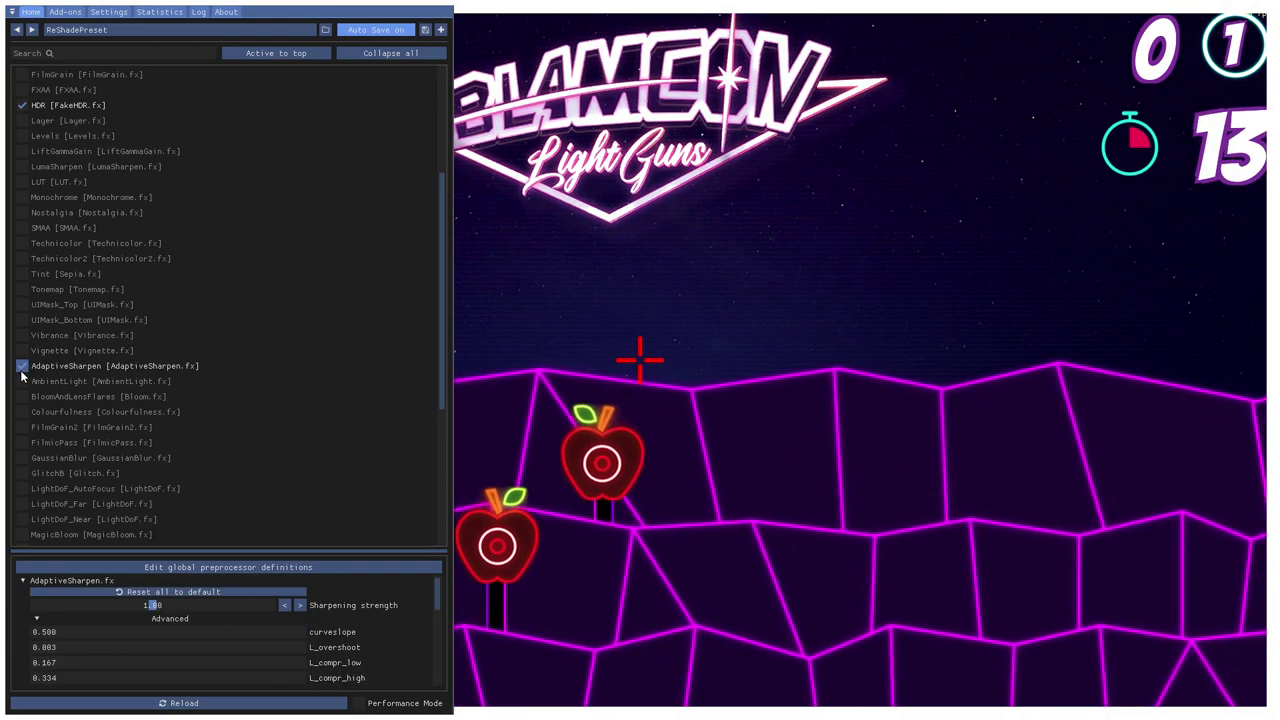
{"action": "left_click", "coordinate": [22, 366]}
Step: Try the FineSharp Mode1 effect near the end of the effect list and turn it off
{"action": "scroll", "coordinate": [104, 348], "scroll_direction": "down", "scroll_amount": 5}
{"action": "scroll", "coordinate": [104, 342], "scroll_direction": "down", "scroll_amount": 3}
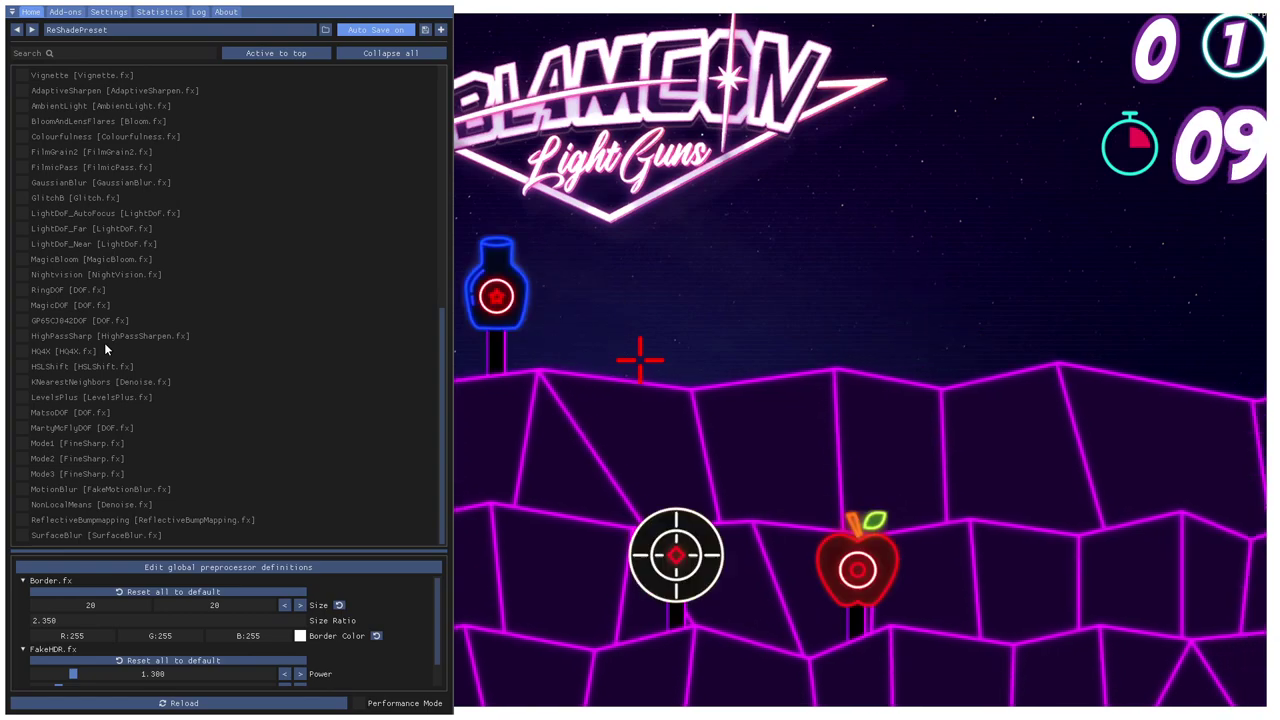
{"action": "left_click", "coordinate": [22, 443]}
{"action": "left_click", "coordinate": [22, 443]}
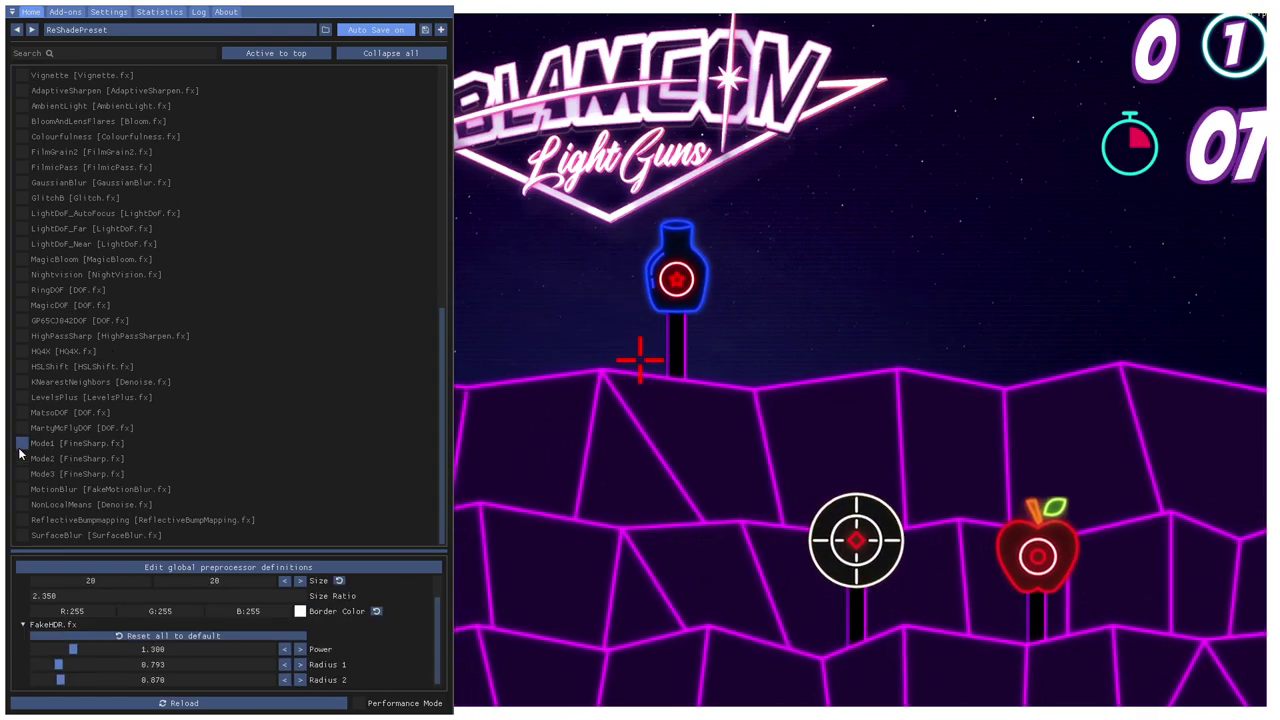
Step: Preview the FineSharp Mode2, FineSharp Mode3 and MotionBlur effects one after another, leaving each turned off
{"action": "left_click", "coordinate": [18, 458]}
{"action": "left_click", "coordinate": [18, 458]}
{"action": "left_click", "coordinate": [22, 474]}
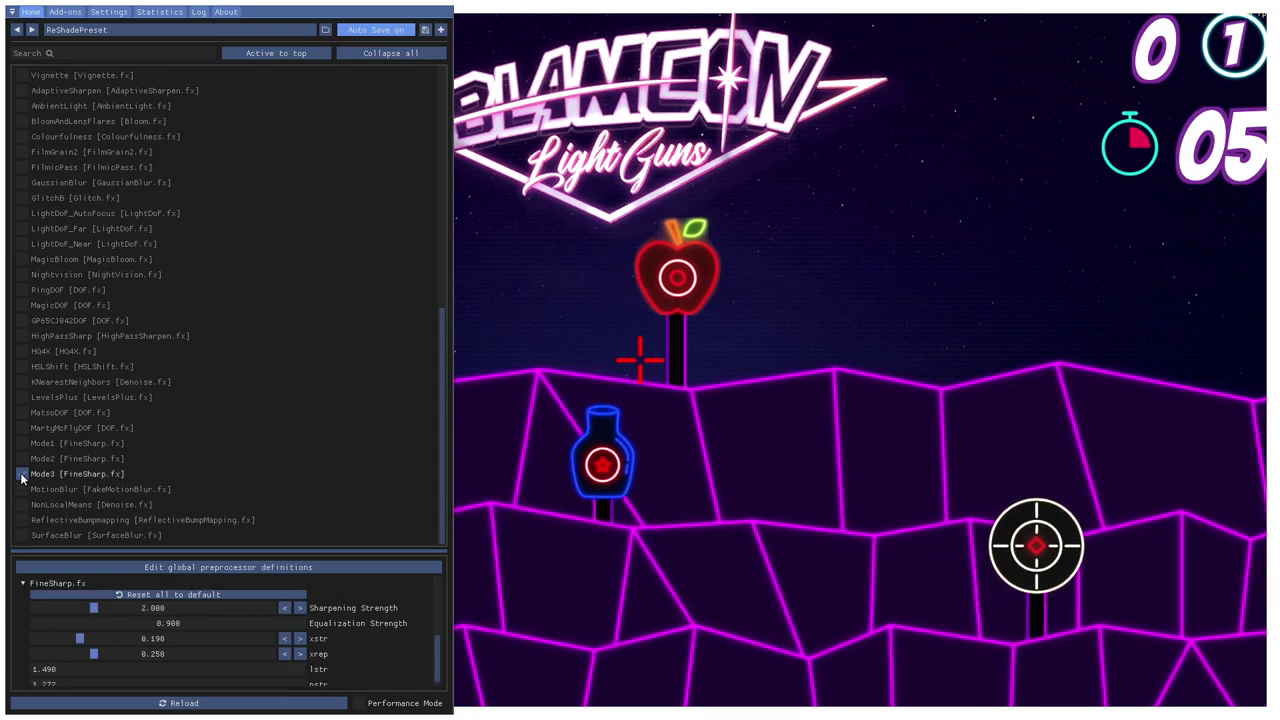
{"action": "left_click", "coordinate": [22, 474]}
{"action": "left_click", "coordinate": [22, 489]}
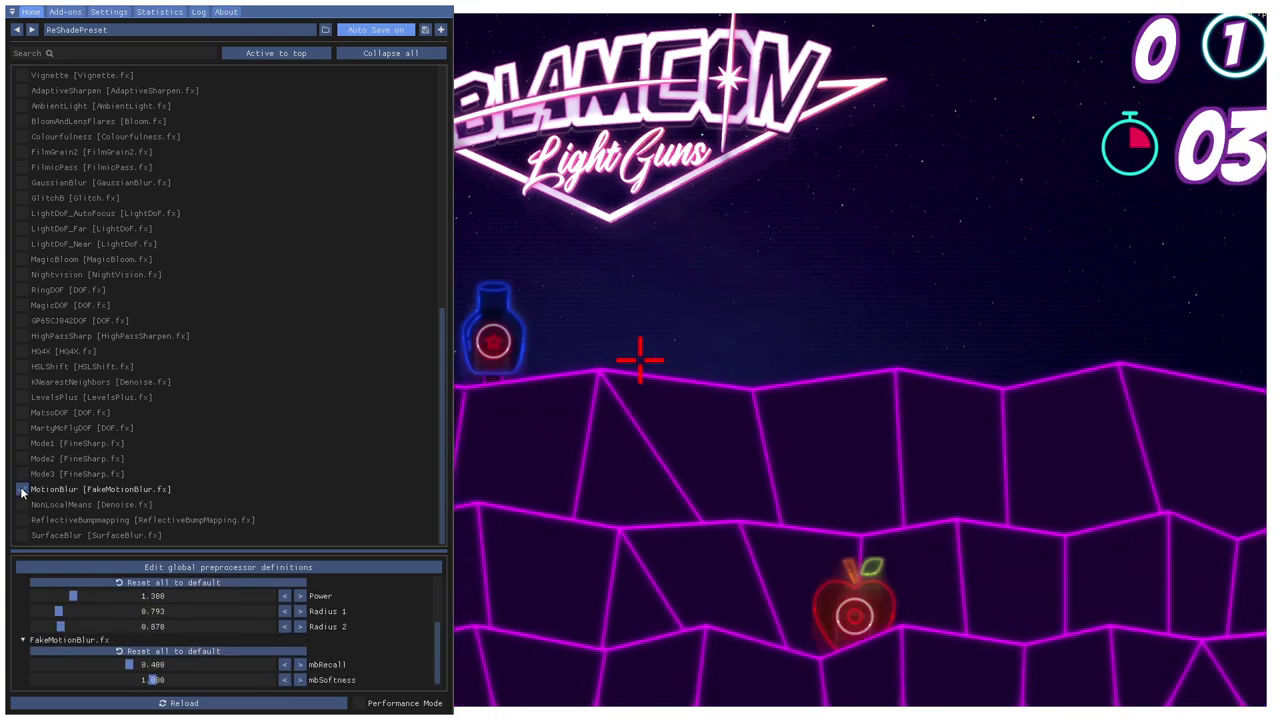
{"action": "left_click", "coordinate": [22, 489]}
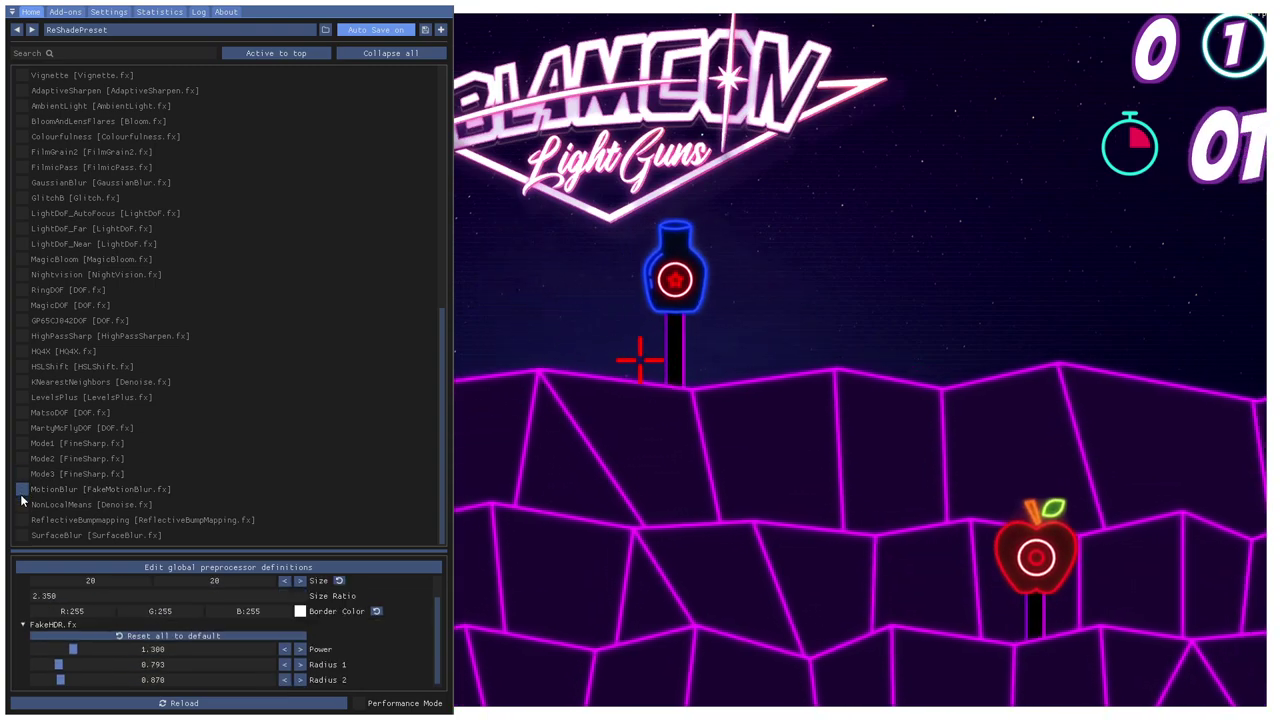
Step: Review the effect list from its end up to the beginning and partway down again
{"action": "scroll", "coordinate": [45, 415], "scroll_direction": "up", "scroll_amount": 2}
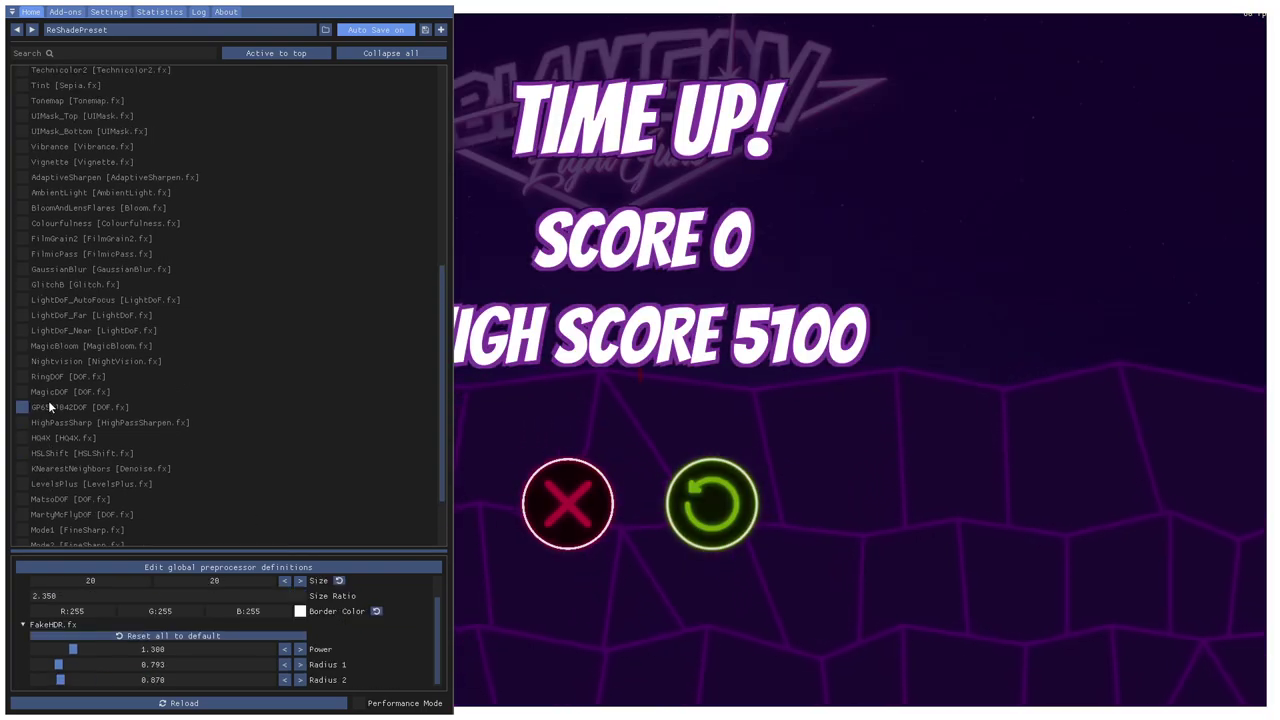
{"action": "scroll", "coordinate": [48, 400], "scroll_direction": "up", "scroll_amount": 5}
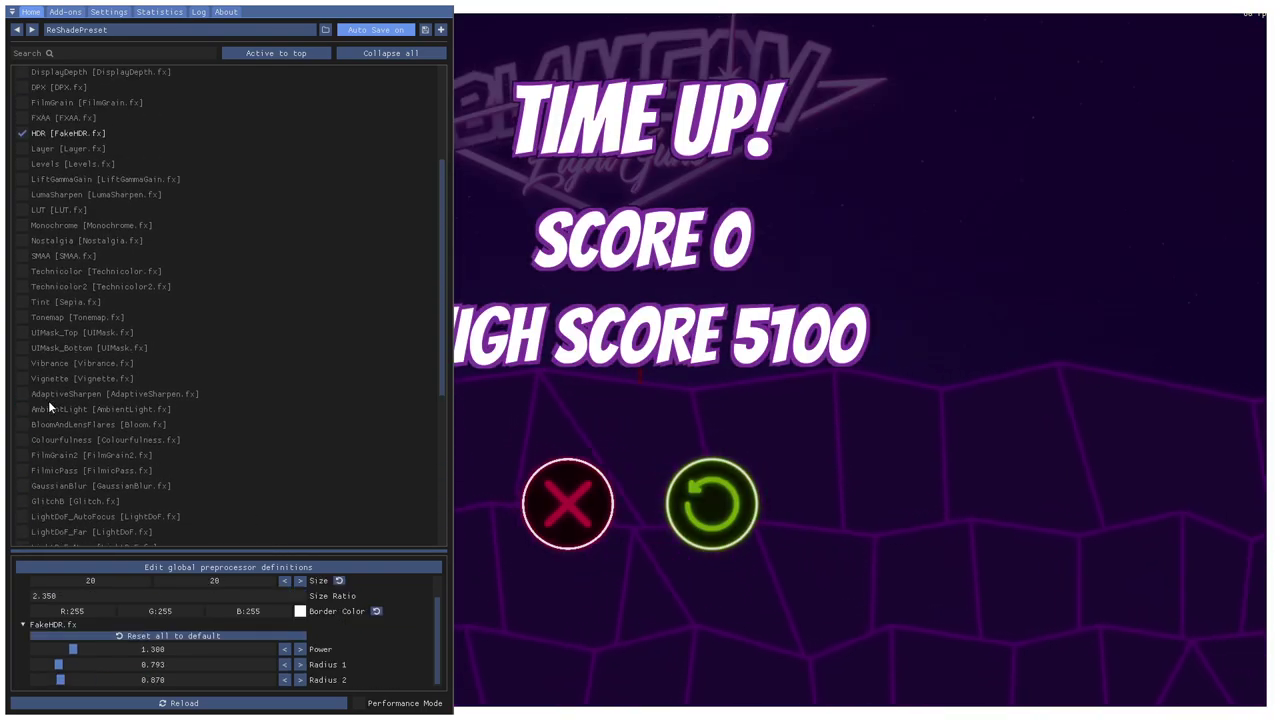
{"action": "scroll", "coordinate": [48, 400], "scroll_direction": "up", "scroll_amount": 4}
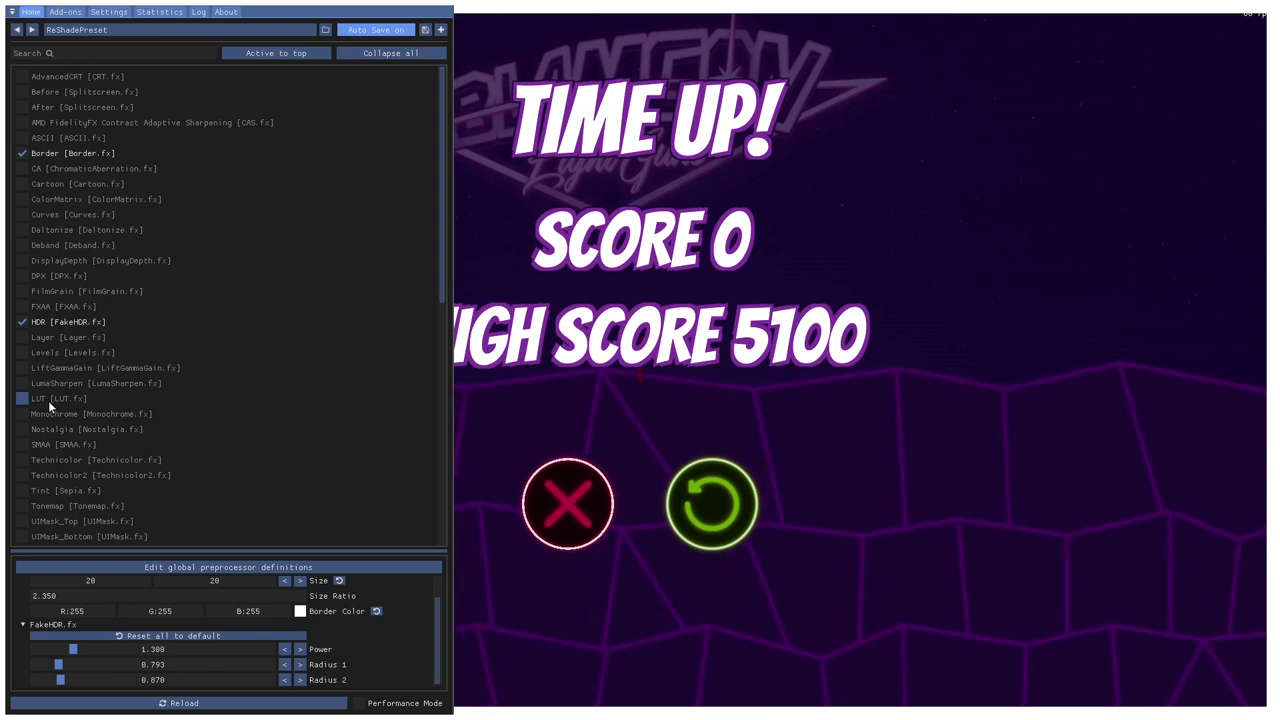
{"action": "scroll", "coordinate": [121, 213], "scroll_direction": "down", "scroll_amount": 2}
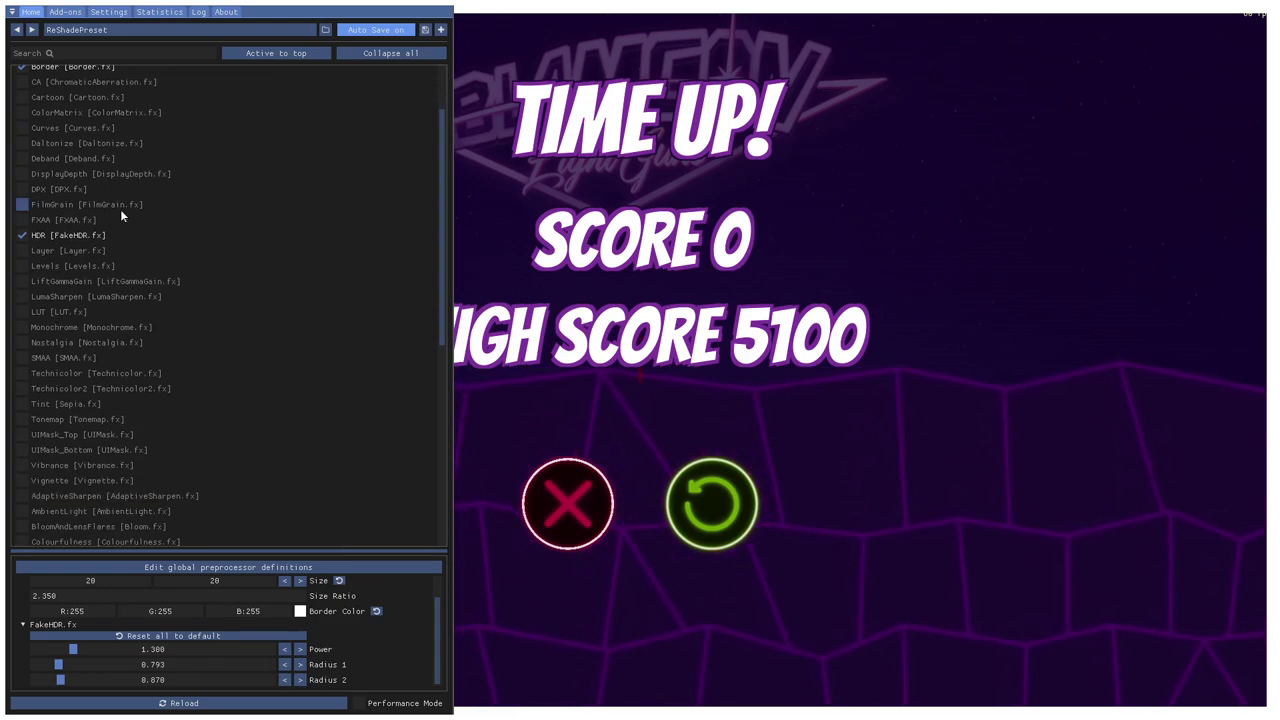
{"action": "scroll", "coordinate": [121, 214], "scroll_direction": "down", "scroll_amount": 1}
{"action": "scroll", "coordinate": [121, 214], "scroll_direction": "down", "scroll_amount": 2}
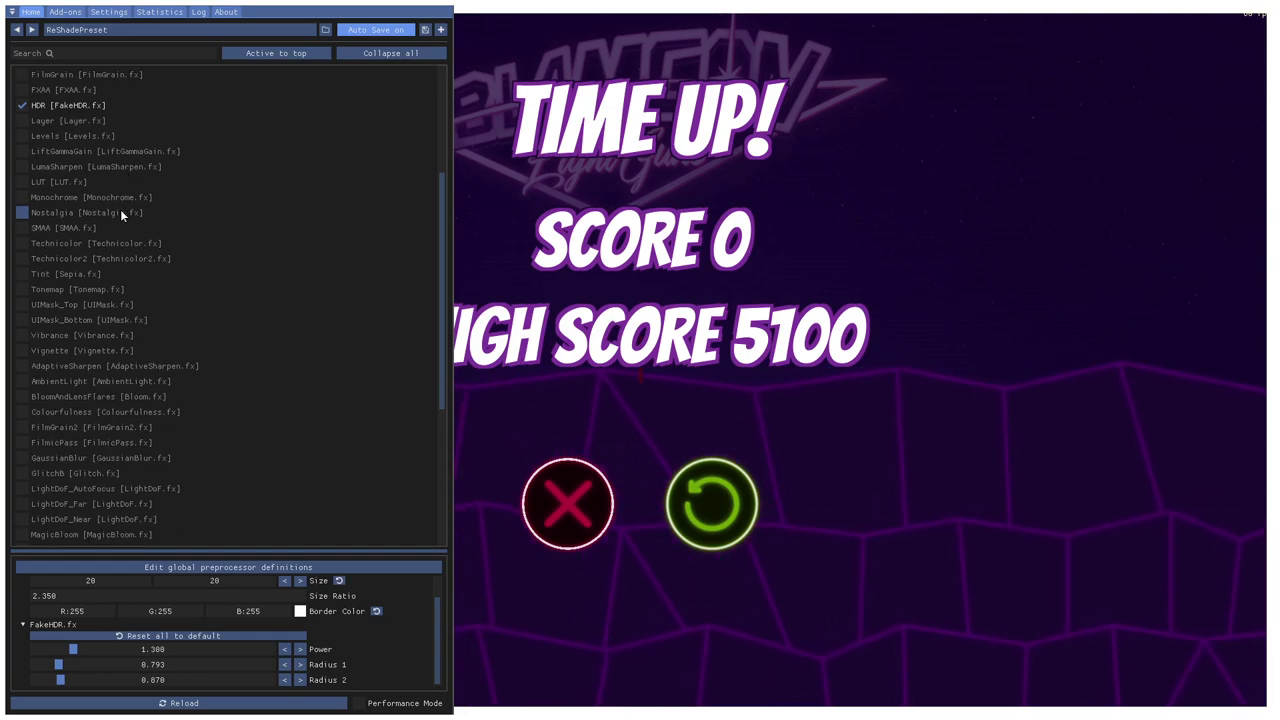
Step: Hide the ReShade overlay, restart the finished round and reopen the overlay over the running game
{"action": "key", "text": "Home"}
{"action": "key", "text": "Home"}
{"action": "key", "text": "Home"}
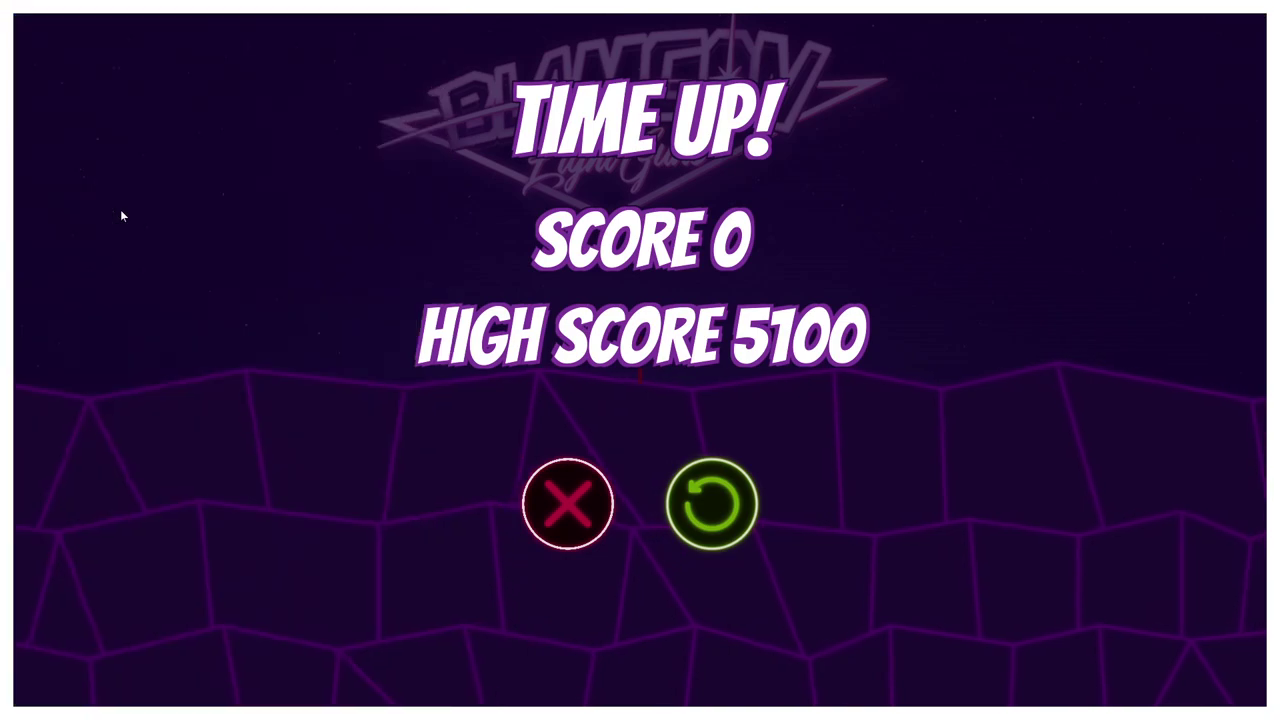
{"action": "left_click", "coordinate": [597, 498]}
{"action": "key", "text": "Home"}
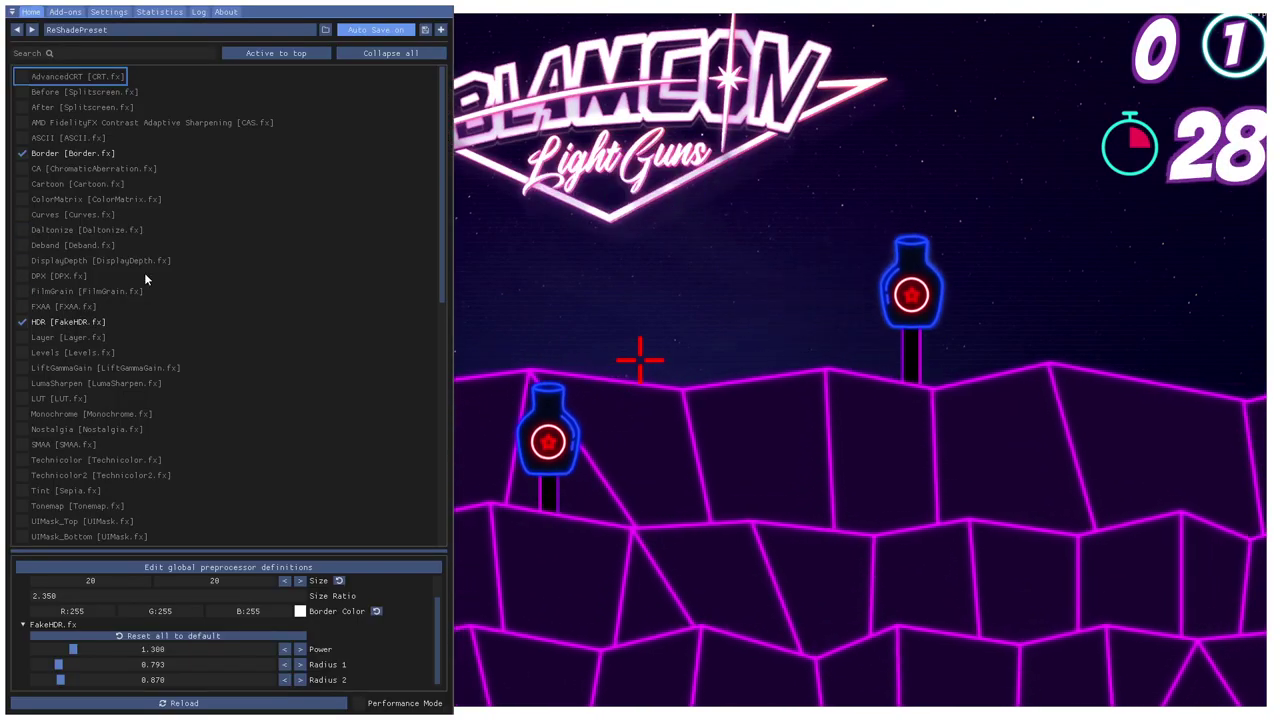
Step: Preview the AdvancedCRT effect in the running round and turn it off
{"action": "scroll", "coordinate": [145, 278], "scroll_direction": "down", "scroll_amount": 4}
{"action": "scroll", "coordinate": [144, 272], "scroll_direction": "up", "scroll_amount": 4}
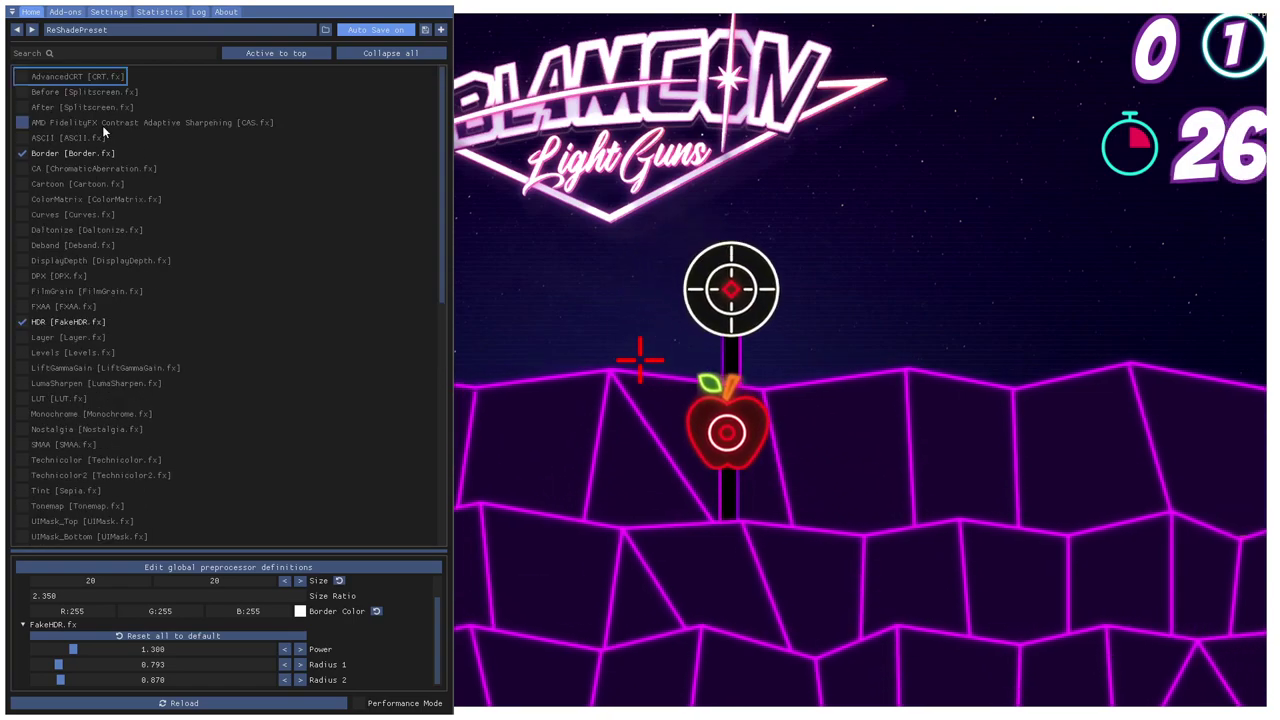
{"action": "left_click", "coordinate": [22, 80]}
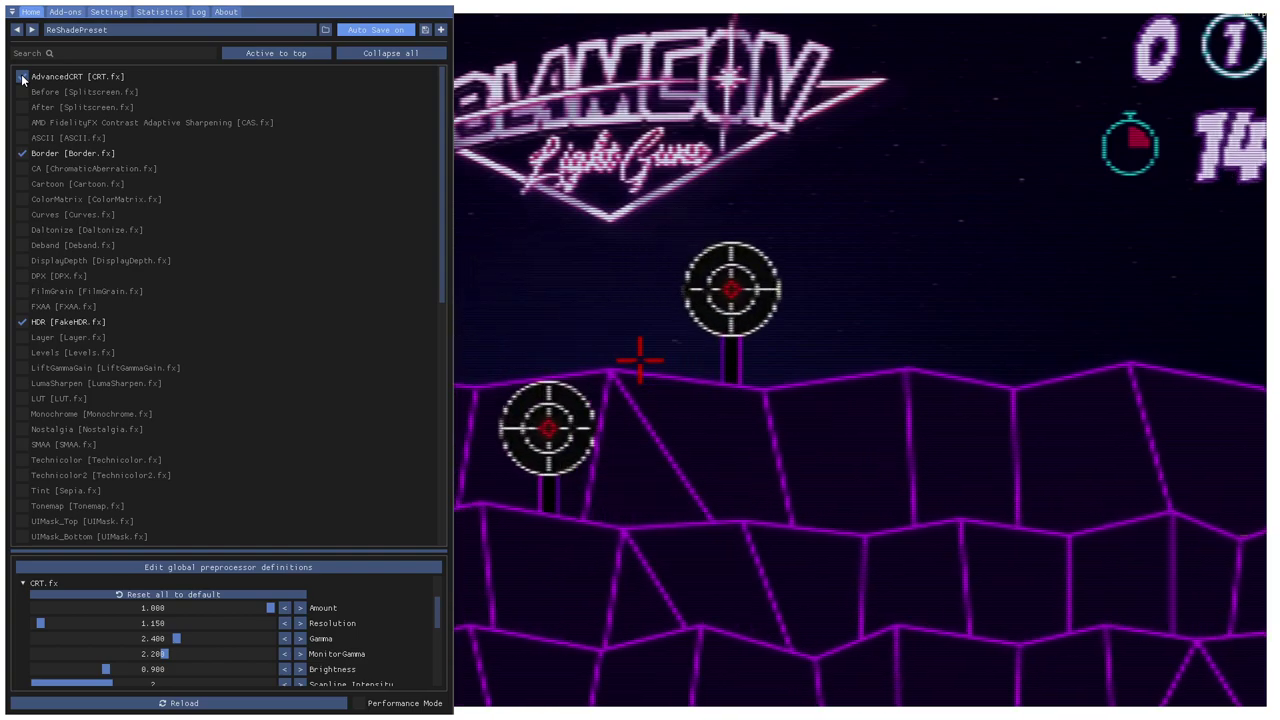
{"action": "left_click", "coordinate": [22, 77]}
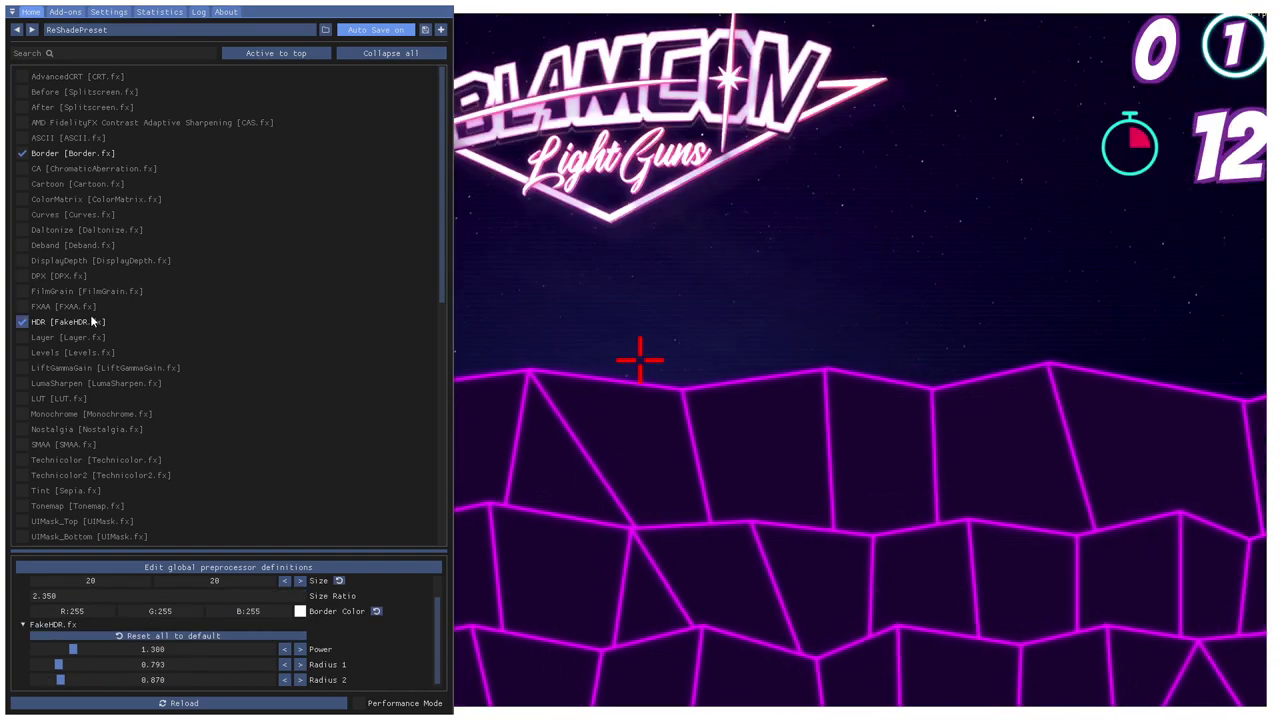
Step: Enable the Vignette effect and the Nightvision effect together
{"action": "scroll", "coordinate": [142, 245], "scroll_direction": "down", "scroll_amount": 3}
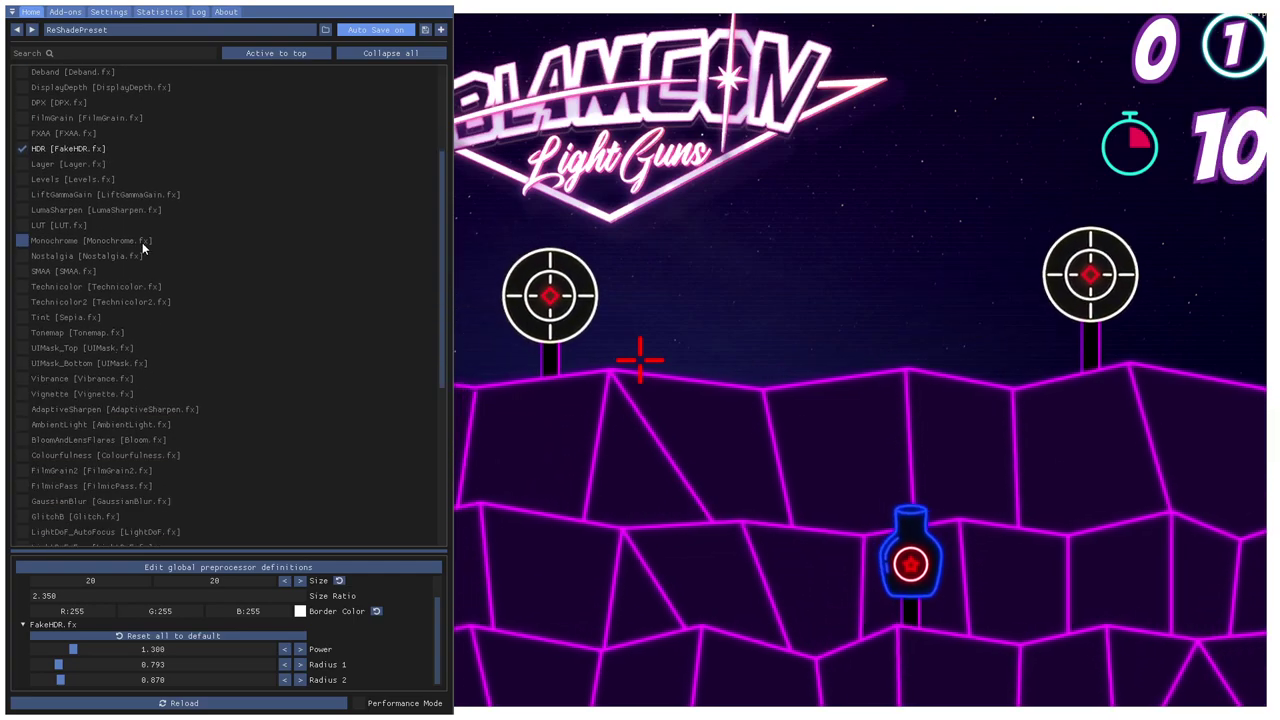
{"action": "left_click", "coordinate": [22, 393]}
{"action": "scroll", "coordinate": [33, 459], "scroll_direction": "down", "scroll_amount": 3}
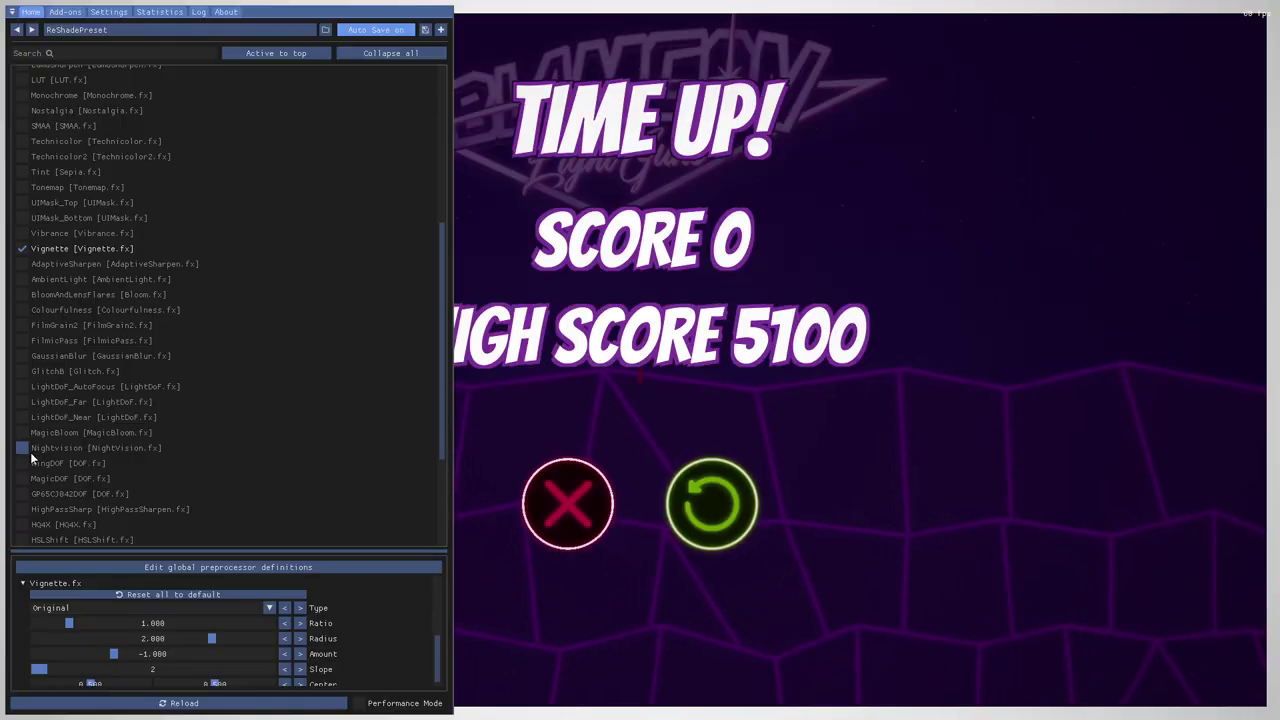
{"action": "left_click", "coordinate": [22, 448]}
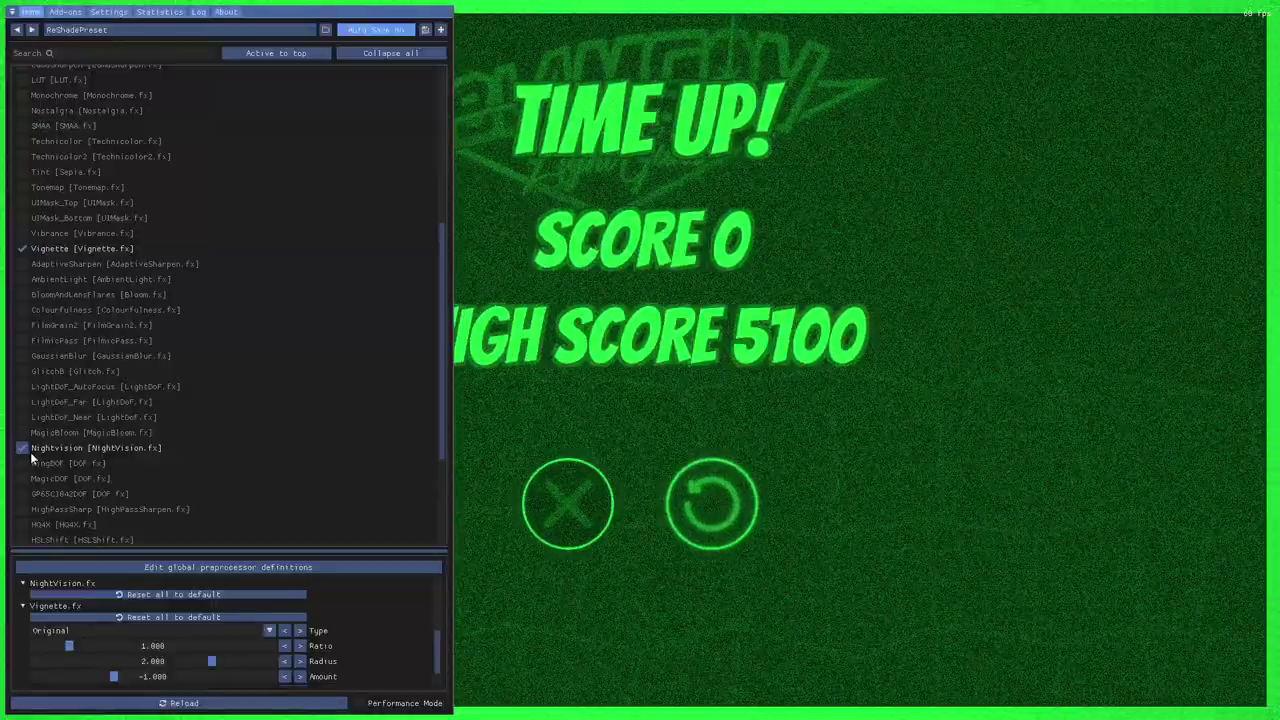
Step: Hide the ReShade overlay, restart the round with Nightvision active and shoot at a target
{"action": "key", "text": "Home"}
{"action": "left_click", "coordinate": [711, 503]}
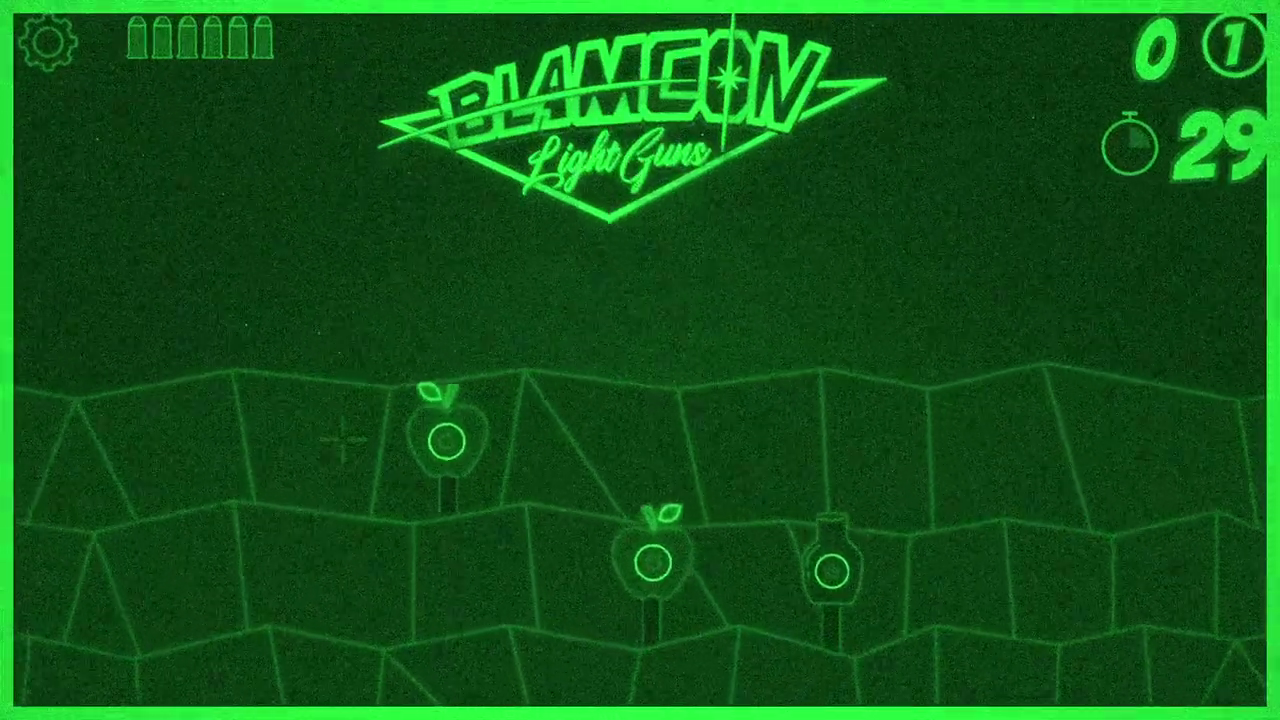
{"action": "left_click", "coordinate": [385, 450]}
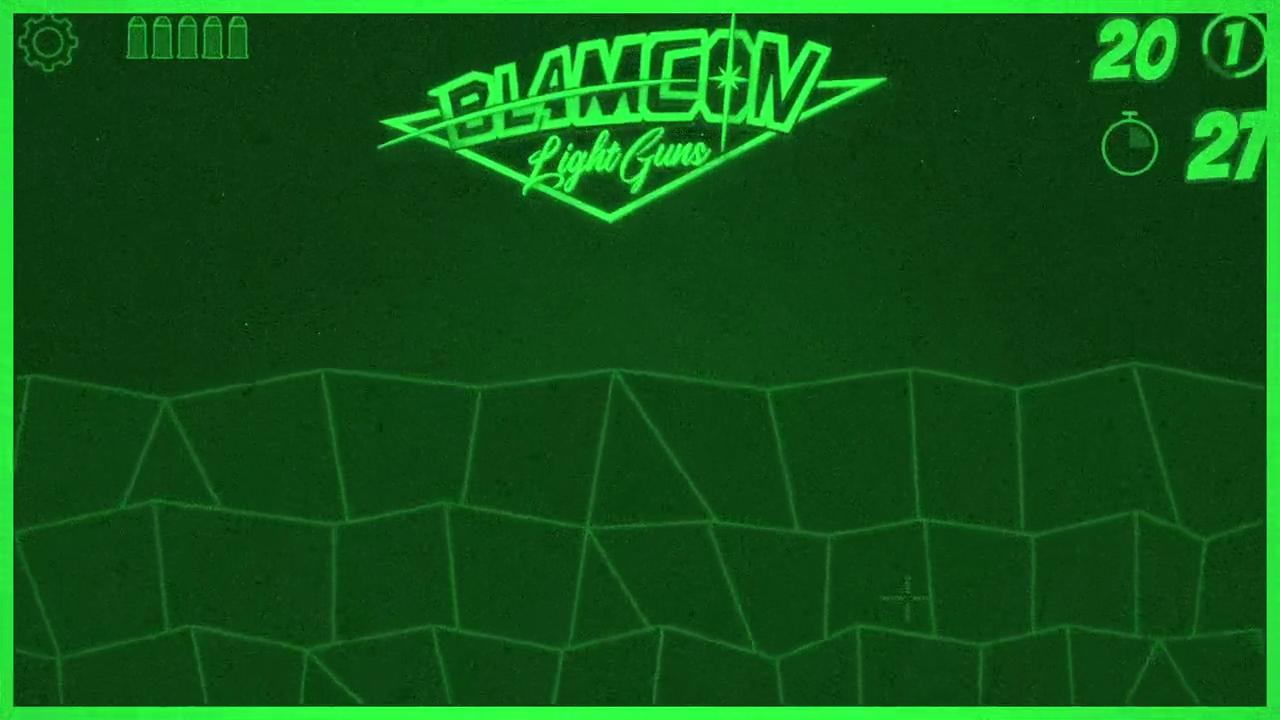